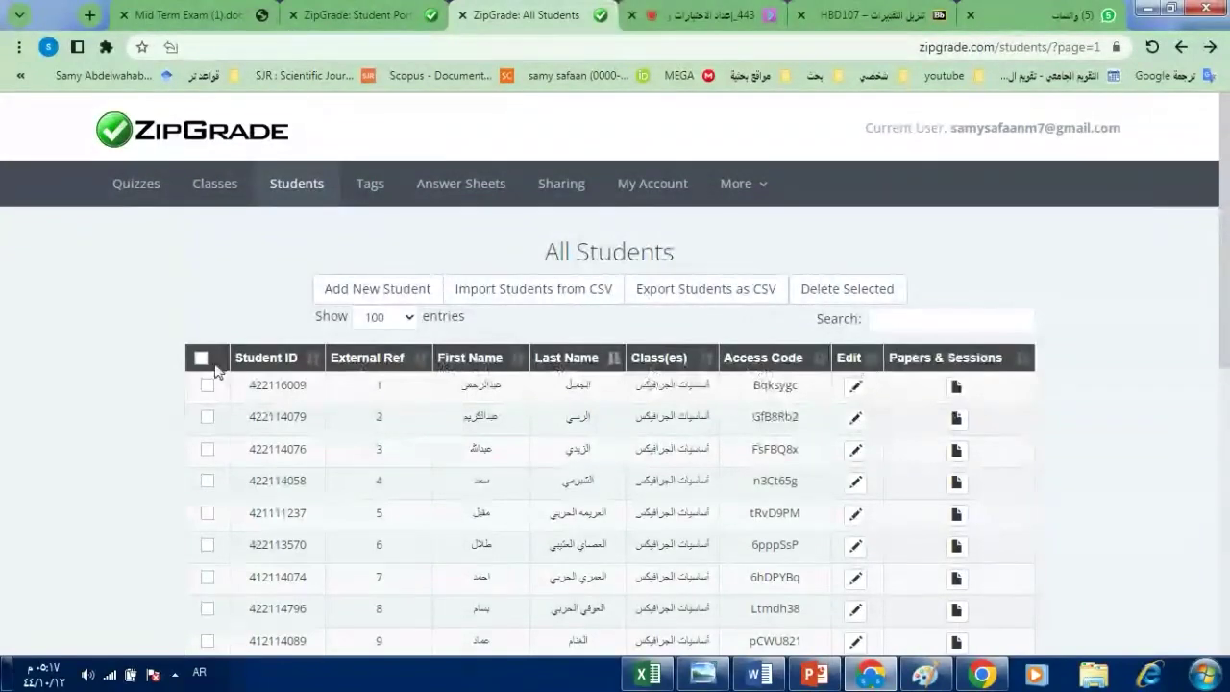
# Copy the heading row of the All Students table, Student ID through Papers & Sessions, and switch to the grade workbook in Excel.
pyautogui.moveTo(215, 371); pyautogui.dragTo(1014, 359)
pyautogui.hotkey('ctrl', 'c')
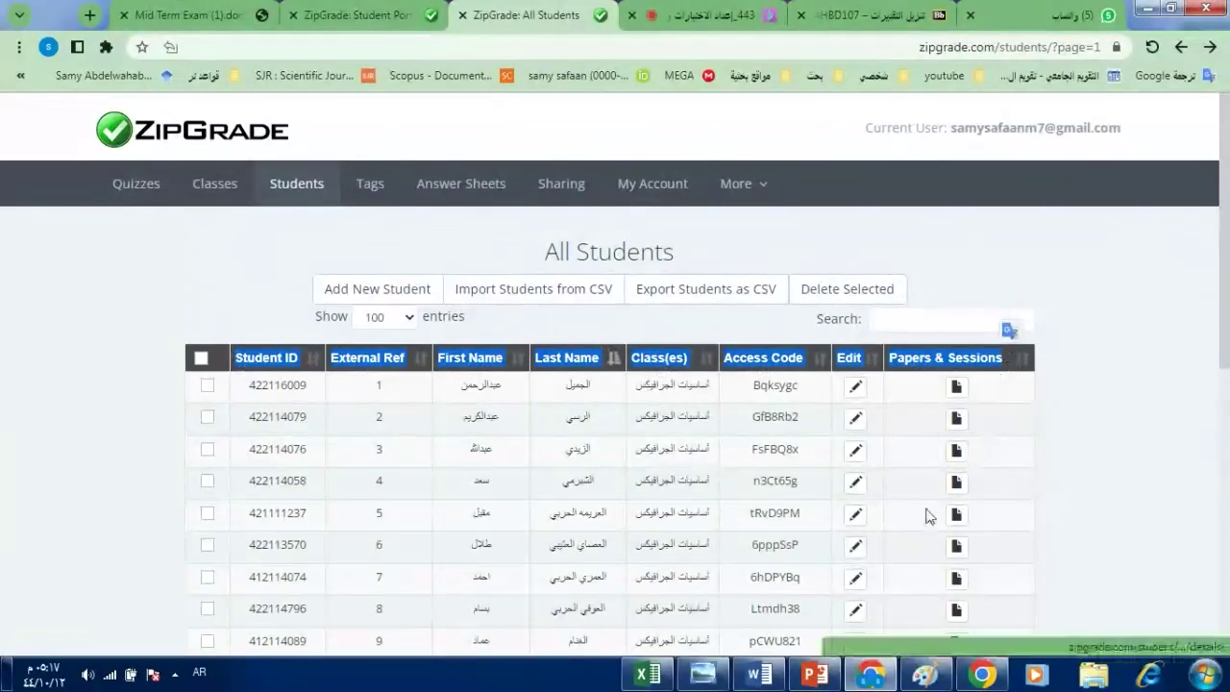
pyautogui.click(649, 676)
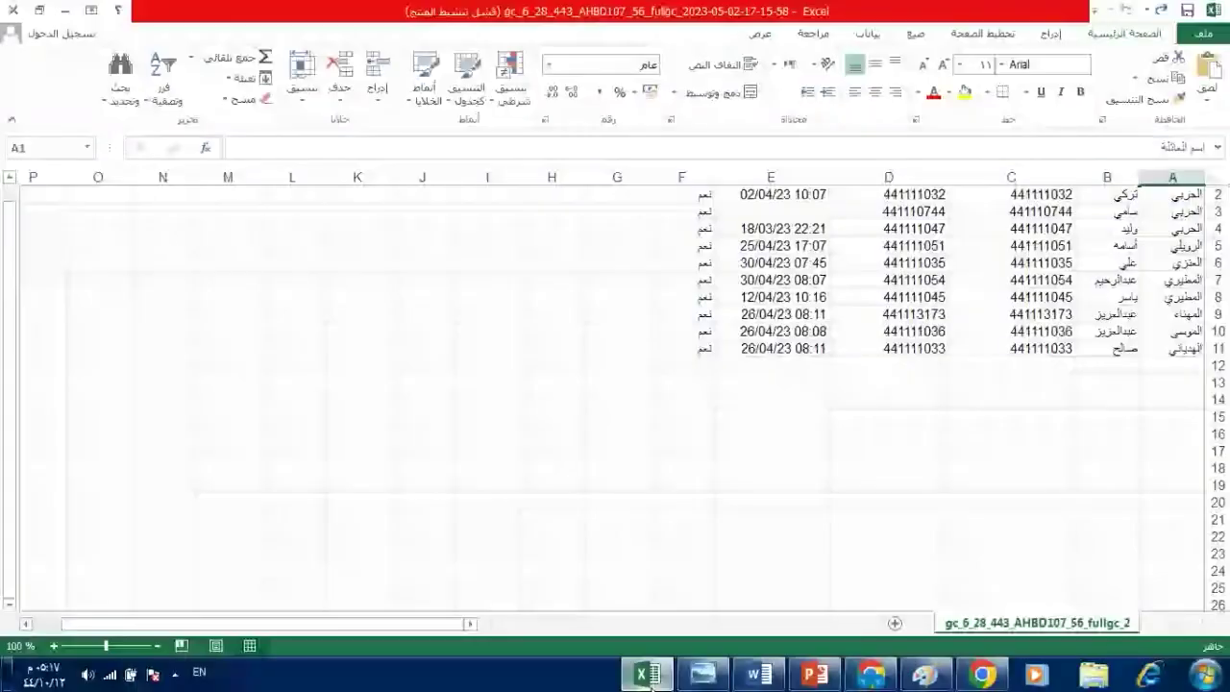
# Insert an empty row above the Arabic heading row of the grade sheet and paste the copied ZipGrade headings starting at A1.
pyautogui.click(1218, 194)
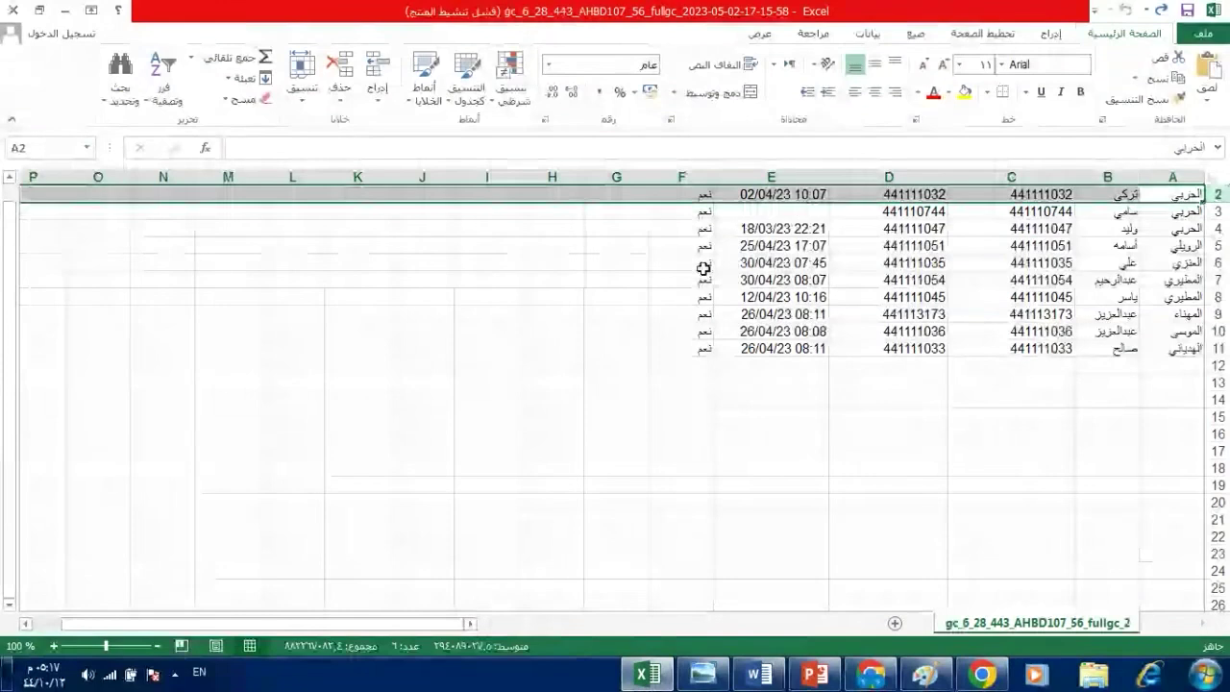
pyautogui.moveTo(8, 240); pyautogui.dragTo(8, 229)
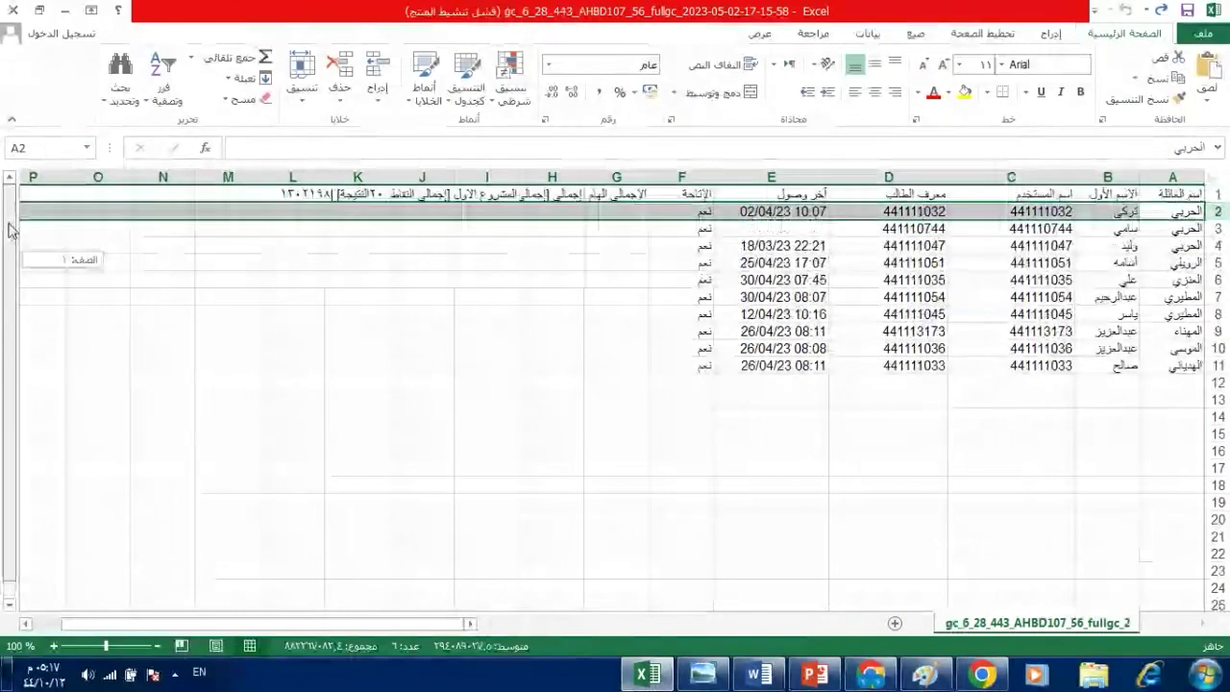
pyautogui.click(1218, 194)
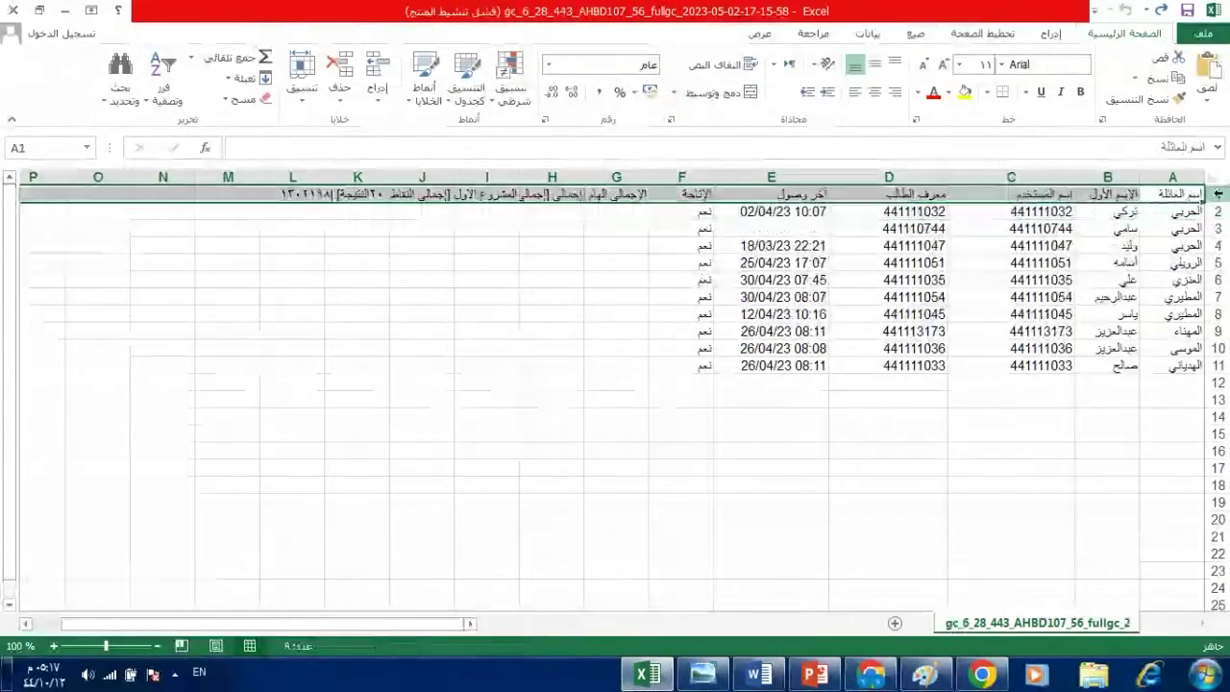
pyautogui.rightClick(1218, 194)
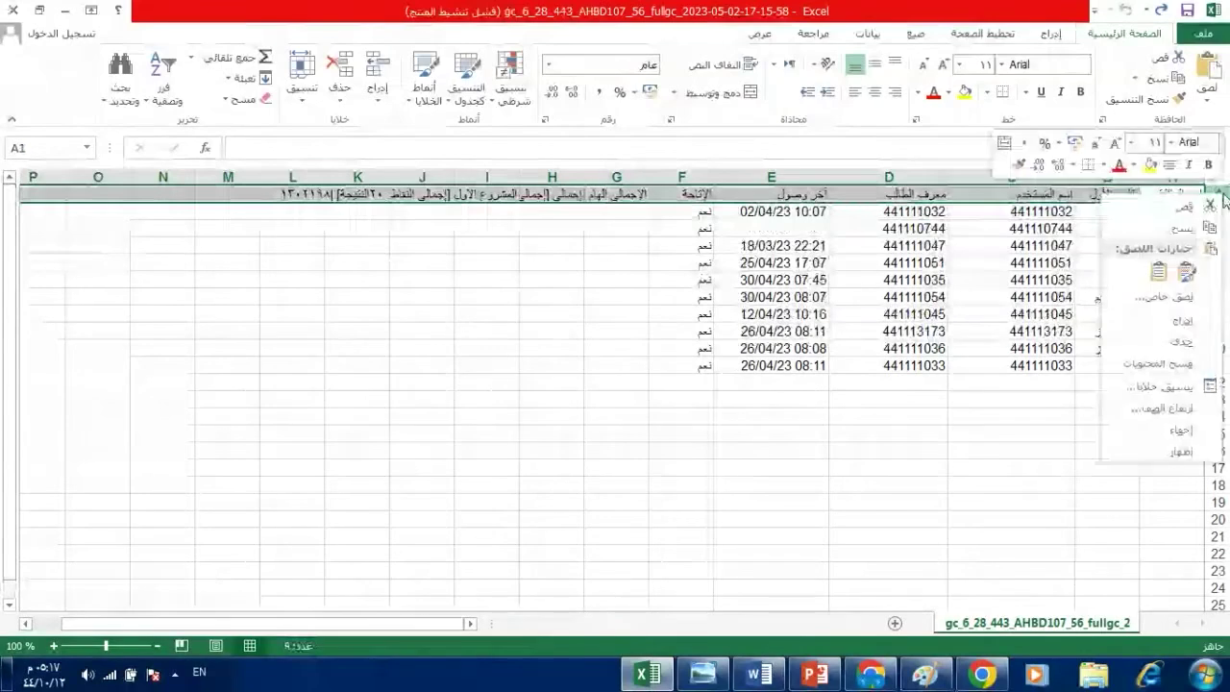
pyautogui.click(1174, 323)
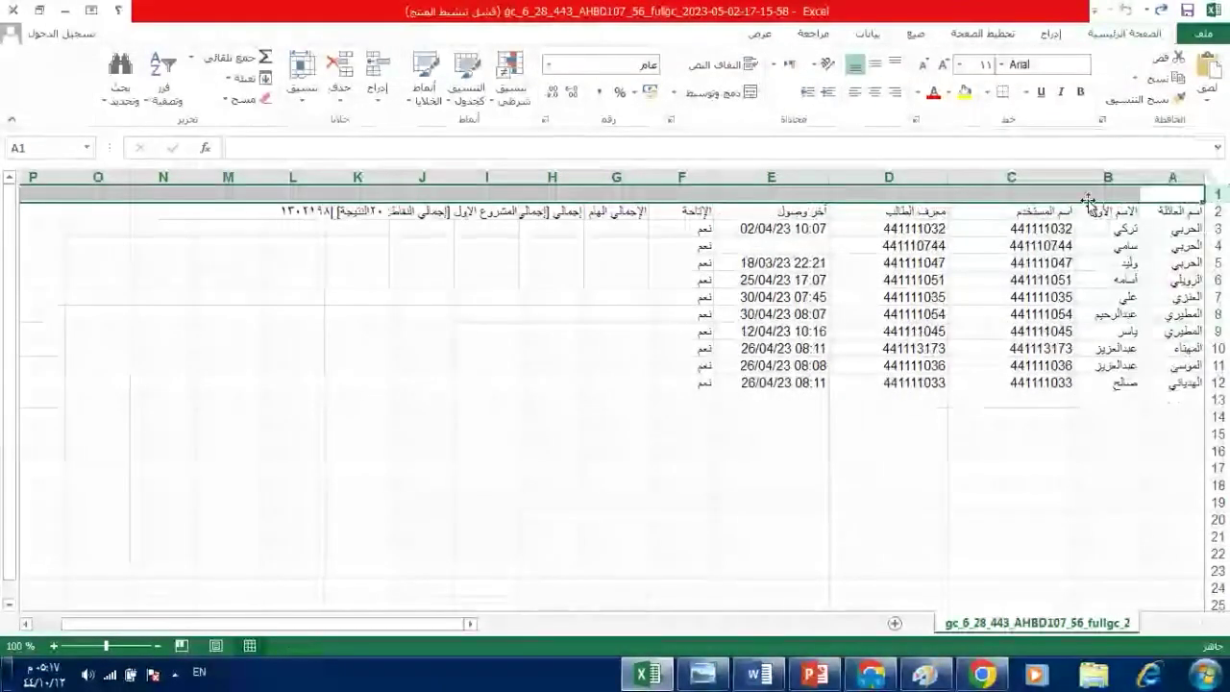
pyautogui.click(1167, 195)
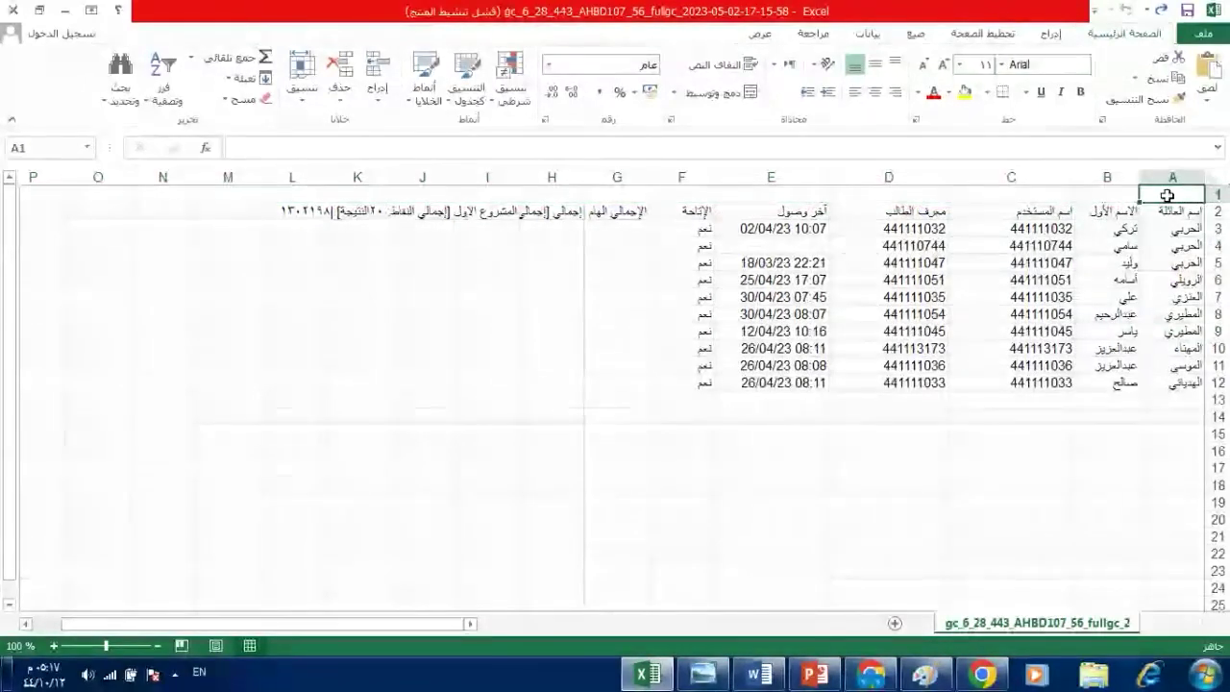
pyautogui.hotkey('ctrl', 'v')
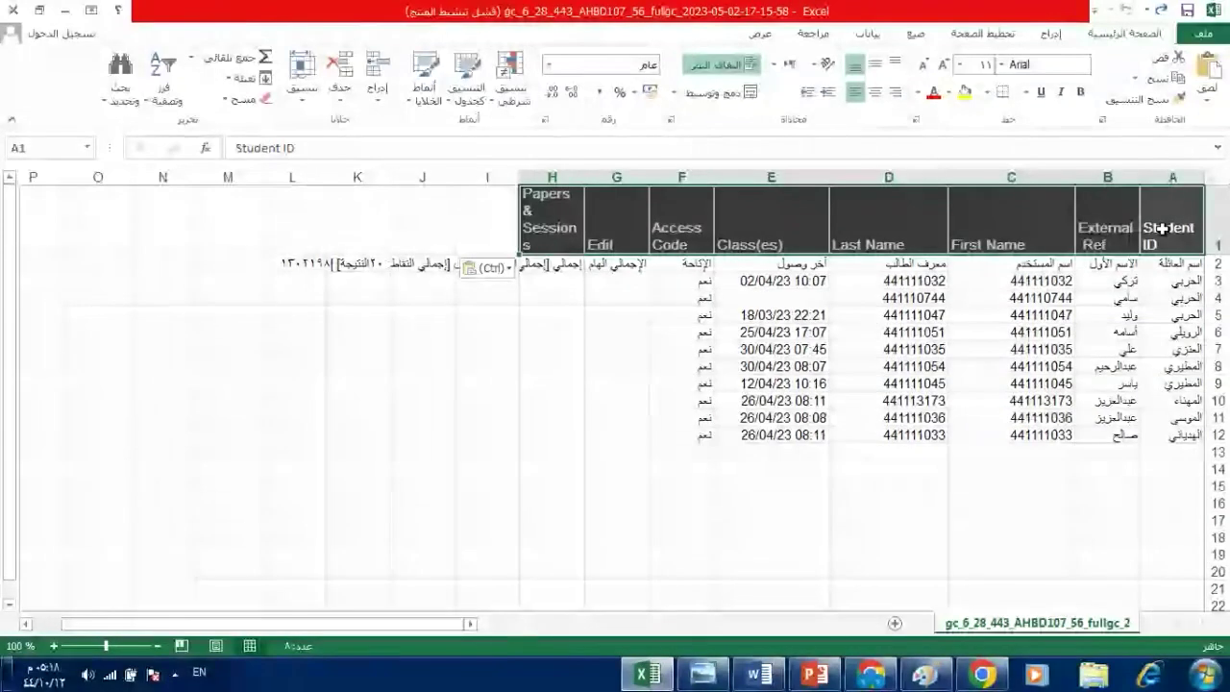
pyautogui.moveTo(1189, 265); pyautogui.dragTo(483, 433)
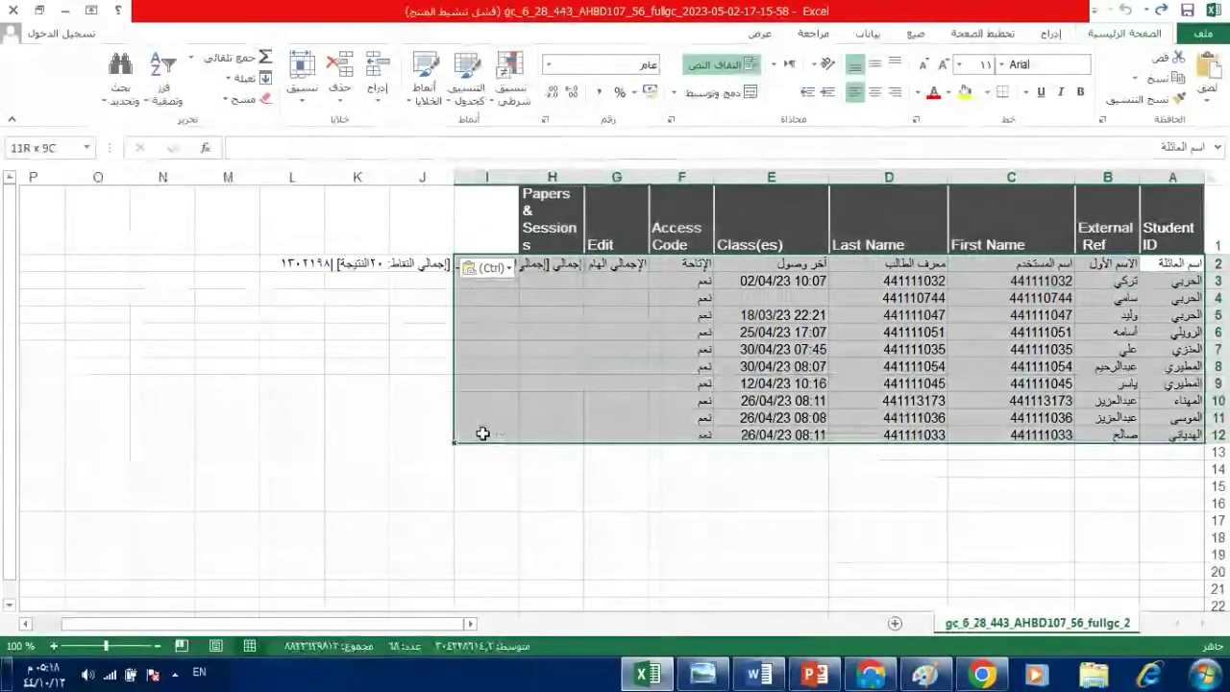
pyautogui.moveTo(483, 433); pyautogui.dragTo(483, 433)
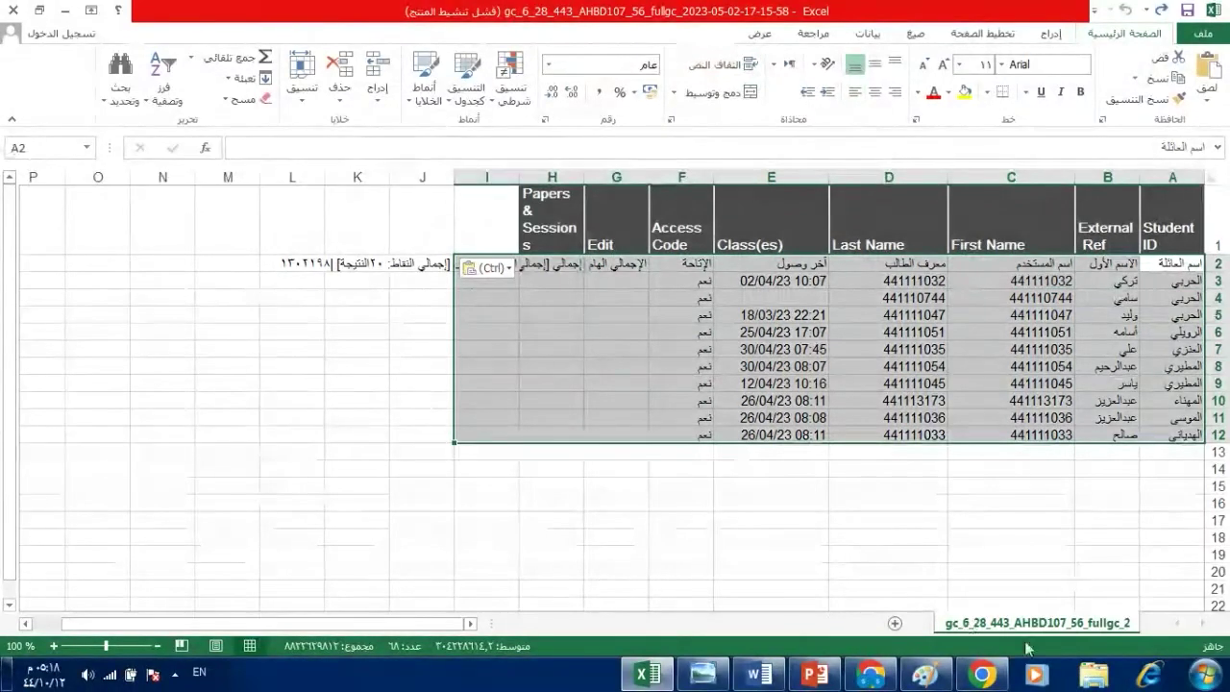
# Create a new blank workbook and paste the copied ZipGrade headings into row 1 starting at A1.
pyautogui.press('super')
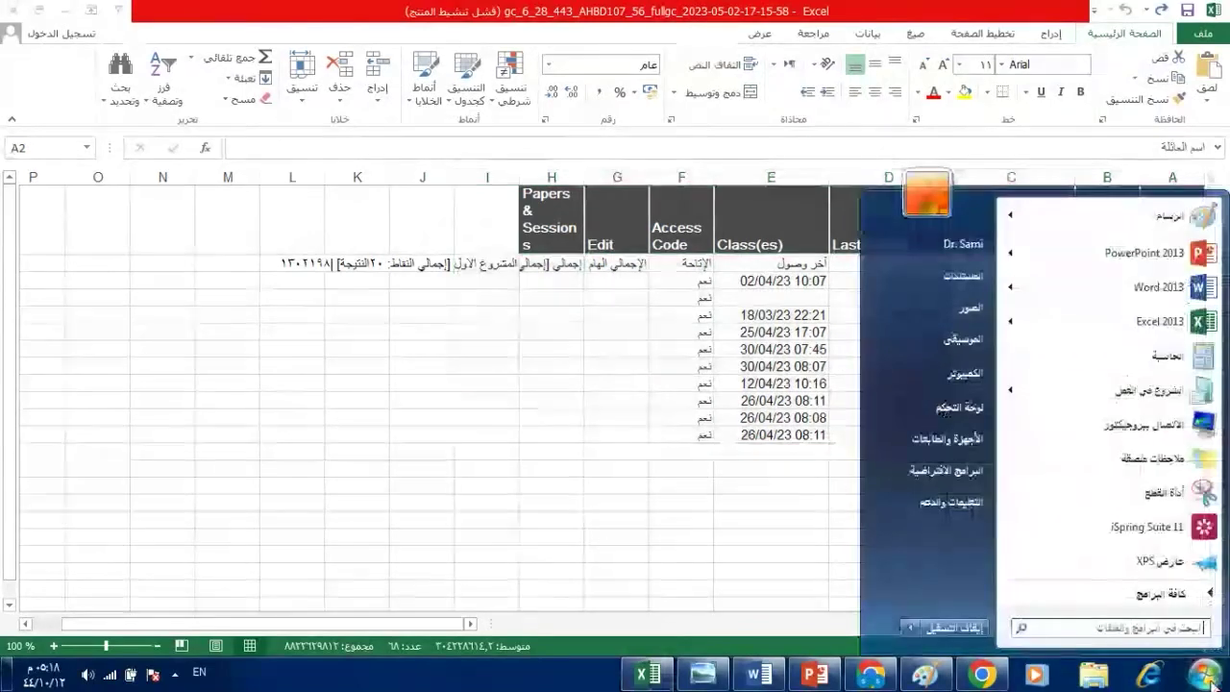
pyautogui.moveTo(1175, 335)
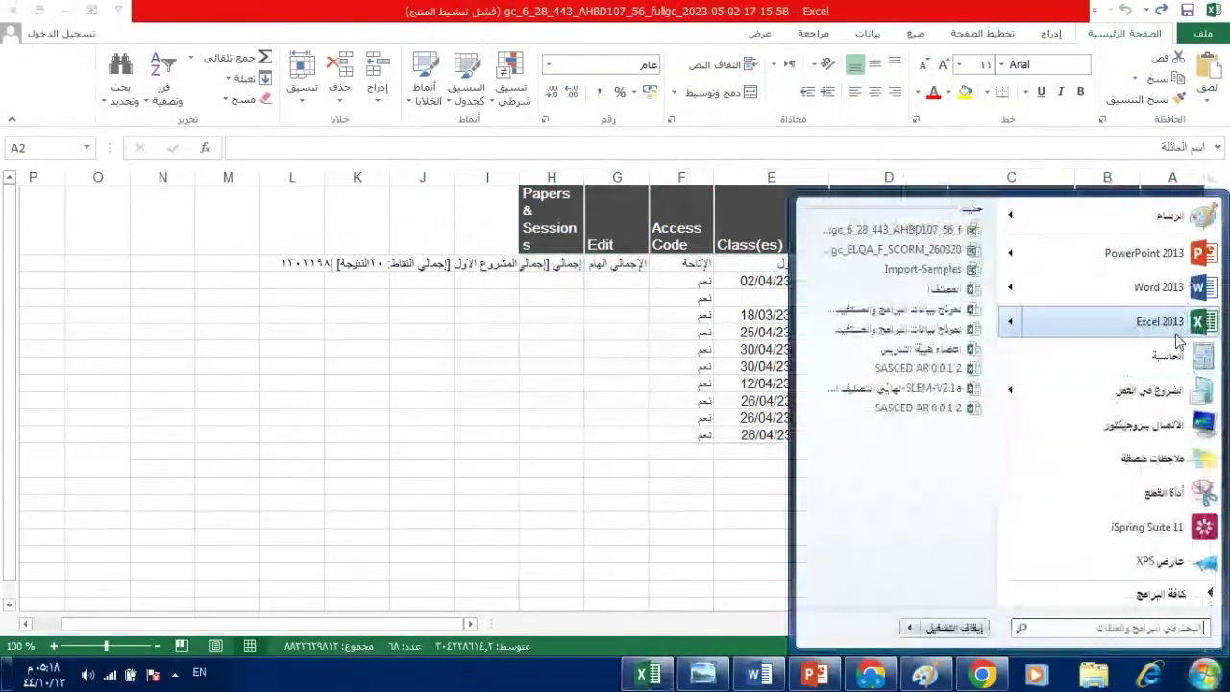
pyautogui.press('Escape')
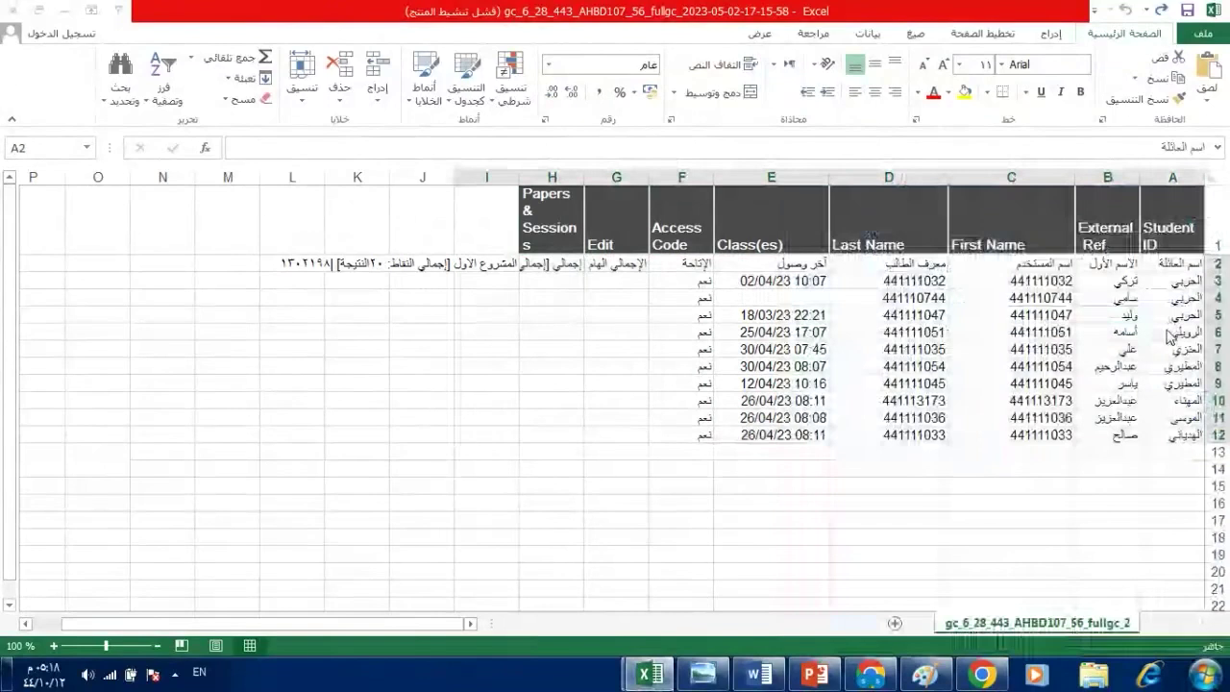
pyautogui.hotkey('ctrl', 'n')
pyautogui.hotkey('ctrl', 'v')
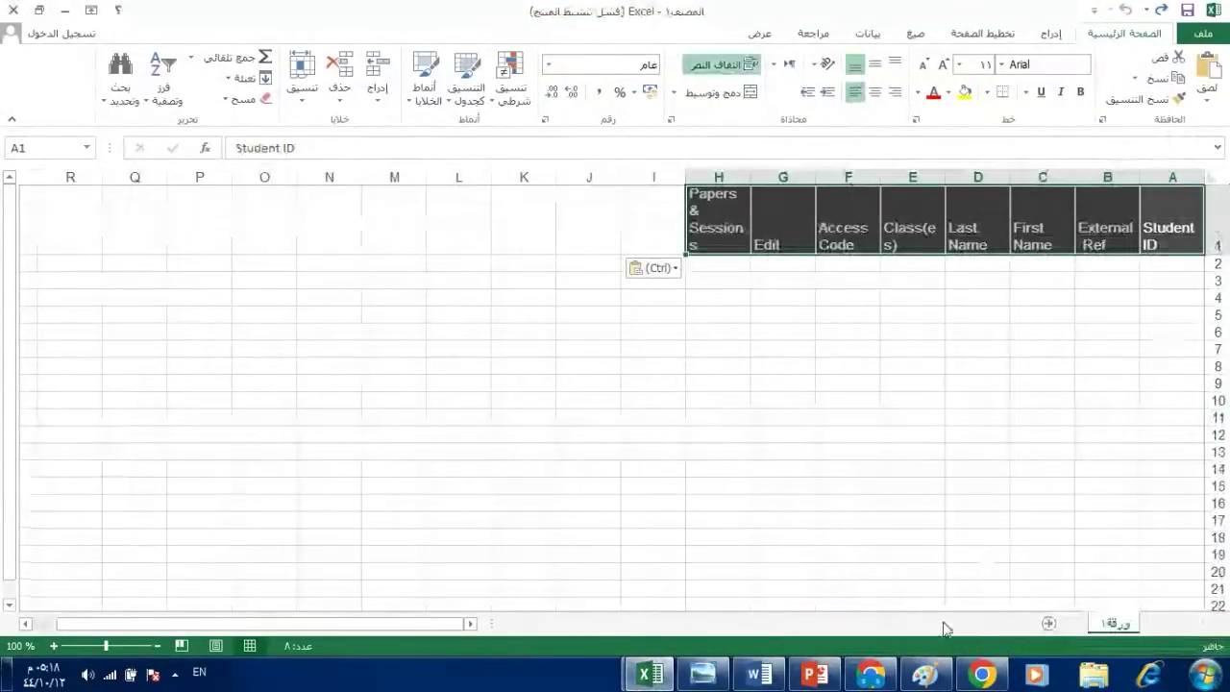
# Copy the student IDs in D3:D12 of the grade workbook to A2 of the new workbook and widen column A to show them fully.
pyautogui.moveTo(647, 675)
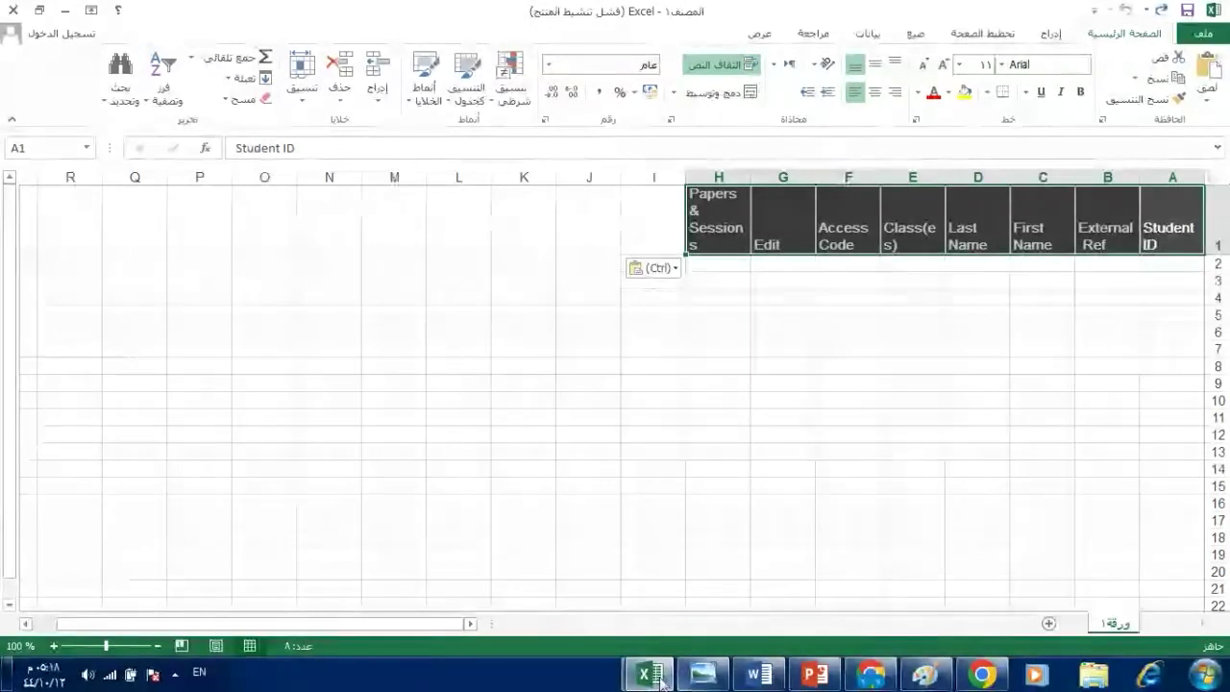
pyautogui.click(739, 605)
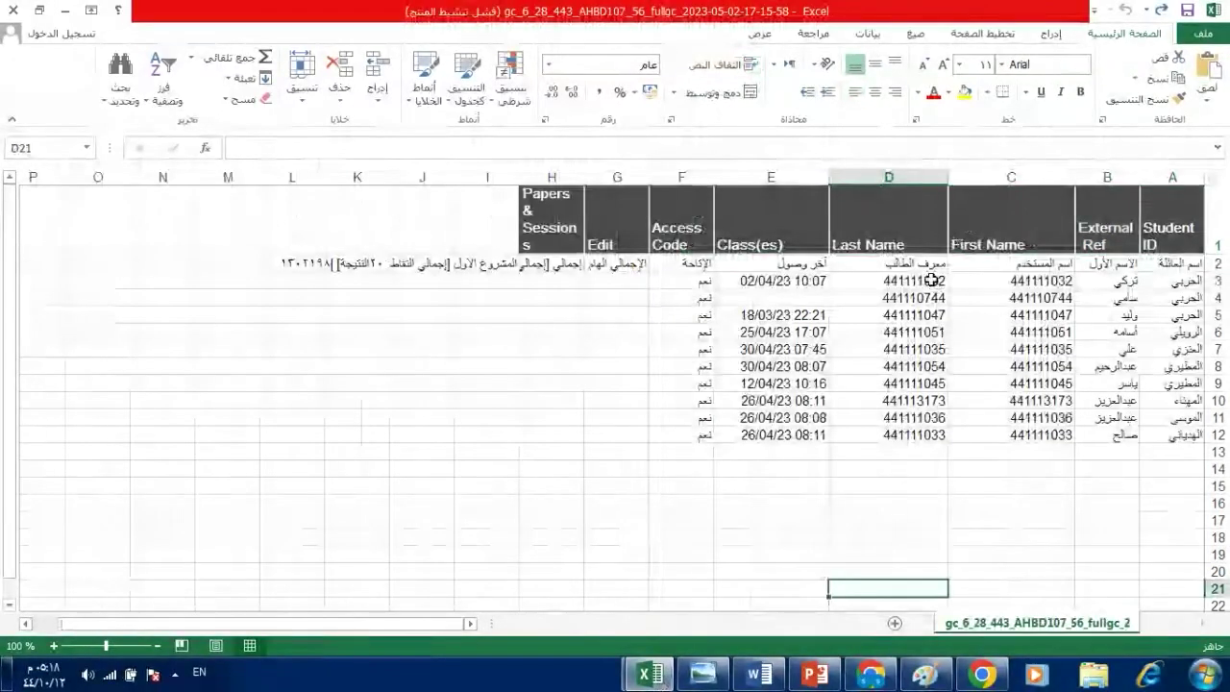
pyautogui.moveTo(931, 280); pyautogui.dragTo(906, 434)
pyautogui.hotkey('ctrl', 'c')
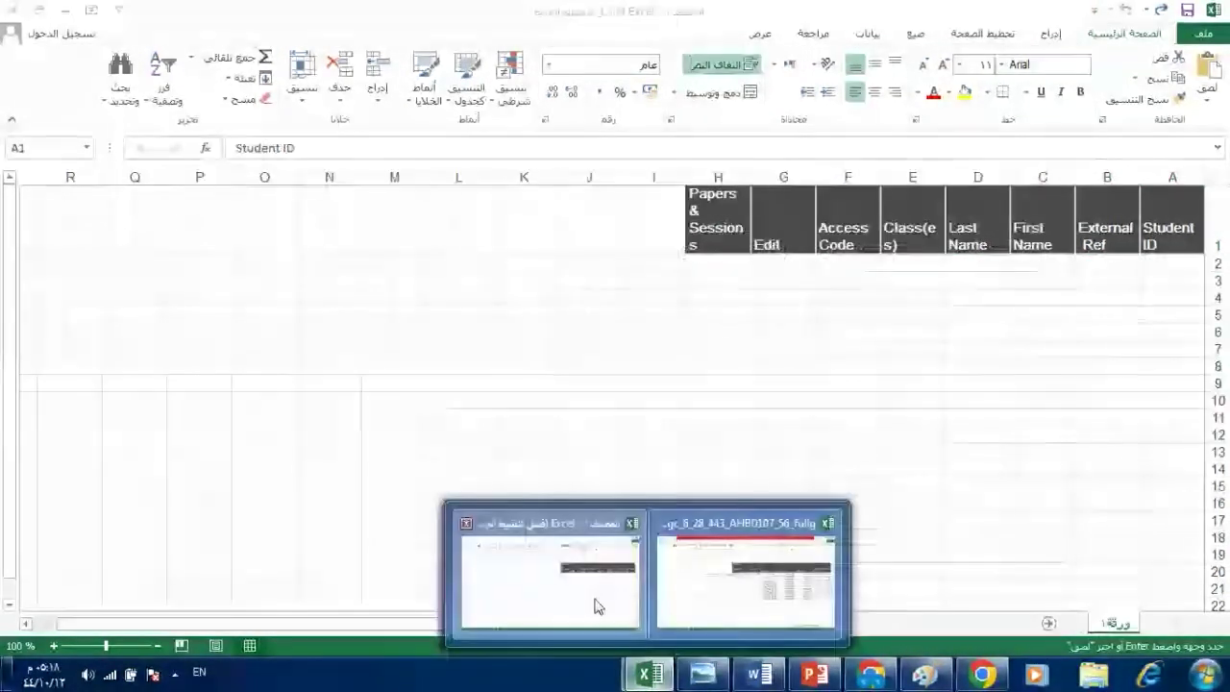
pyautogui.click(595, 606)
pyautogui.click(1179, 262)
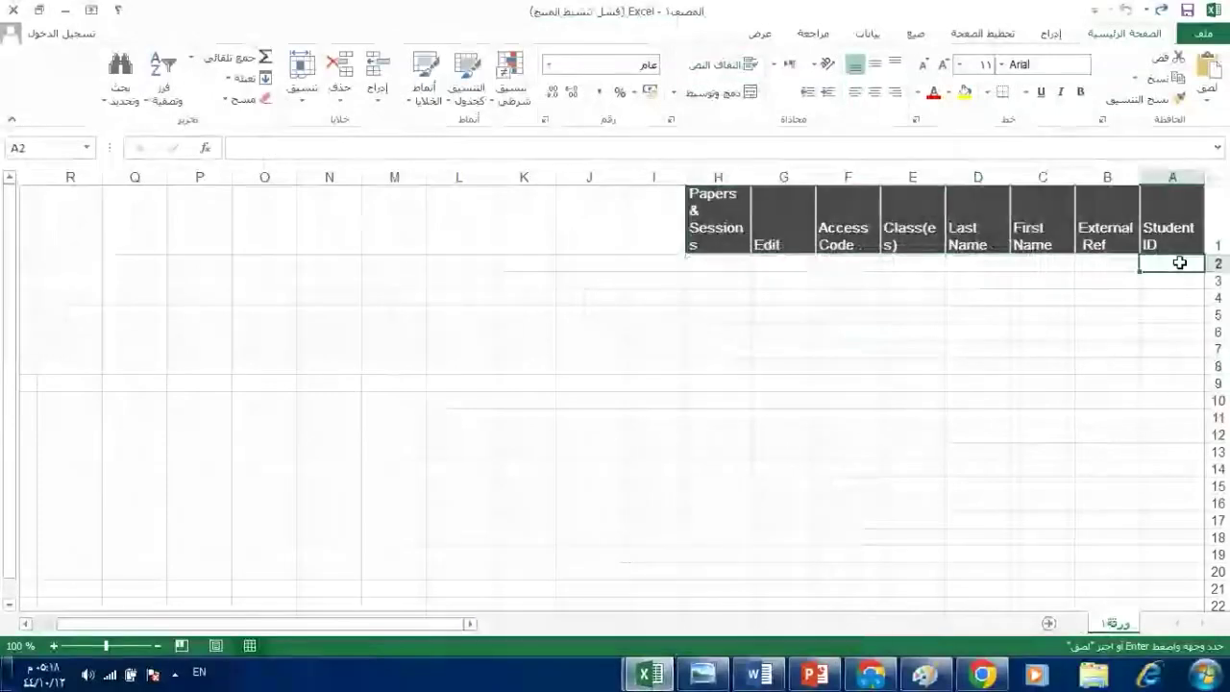
pyautogui.hotkey('ctrl', 'v')
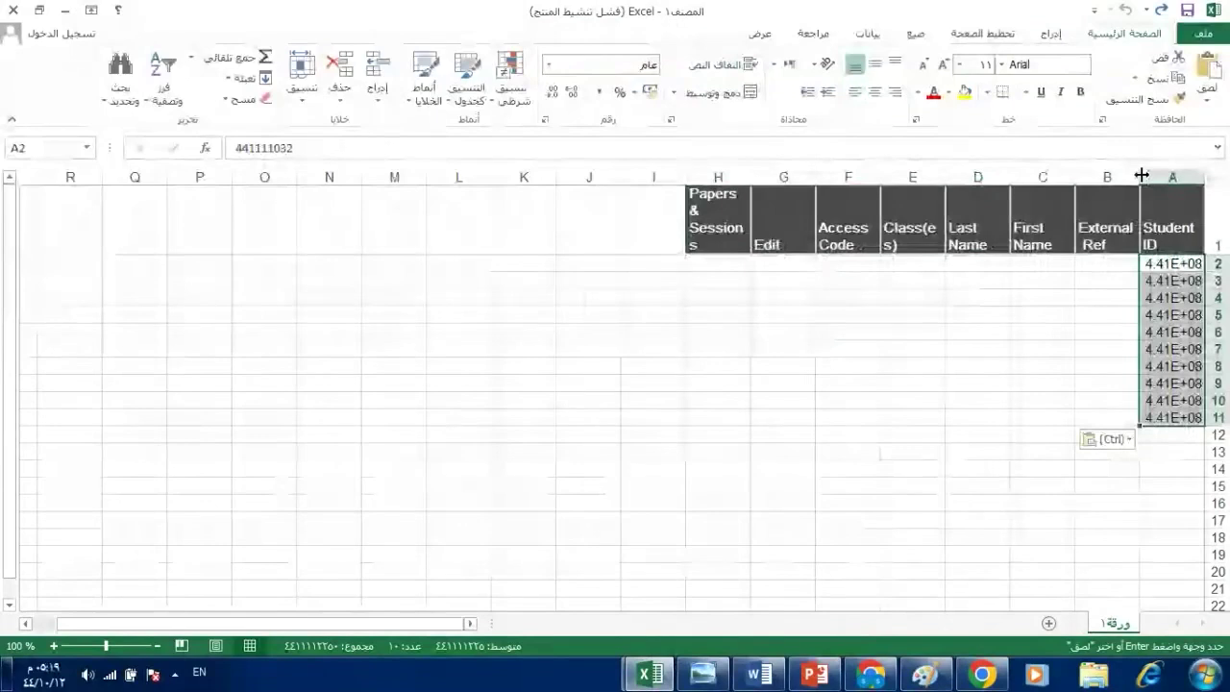
pyautogui.moveTo(1142, 175); pyautogui.dragTo(1083, 175)
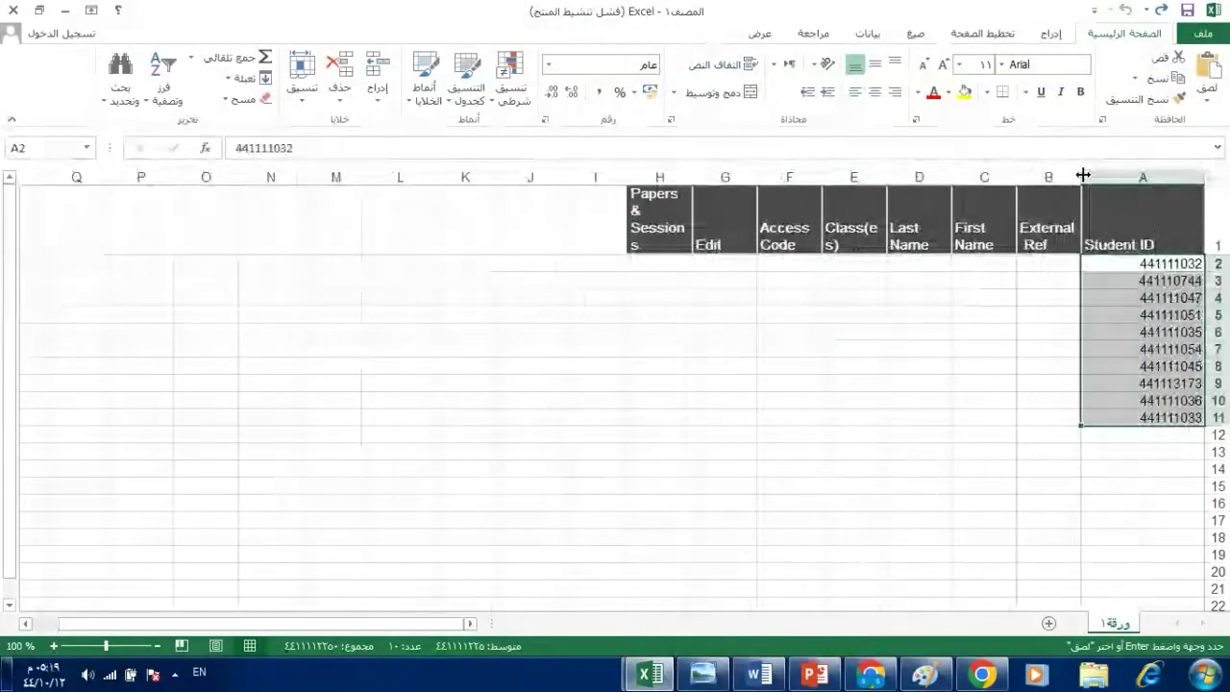
# Fill the External Ref column with the serial numbers 1 to 10 in B2:B11.
pyautogui.click(1064, 300)
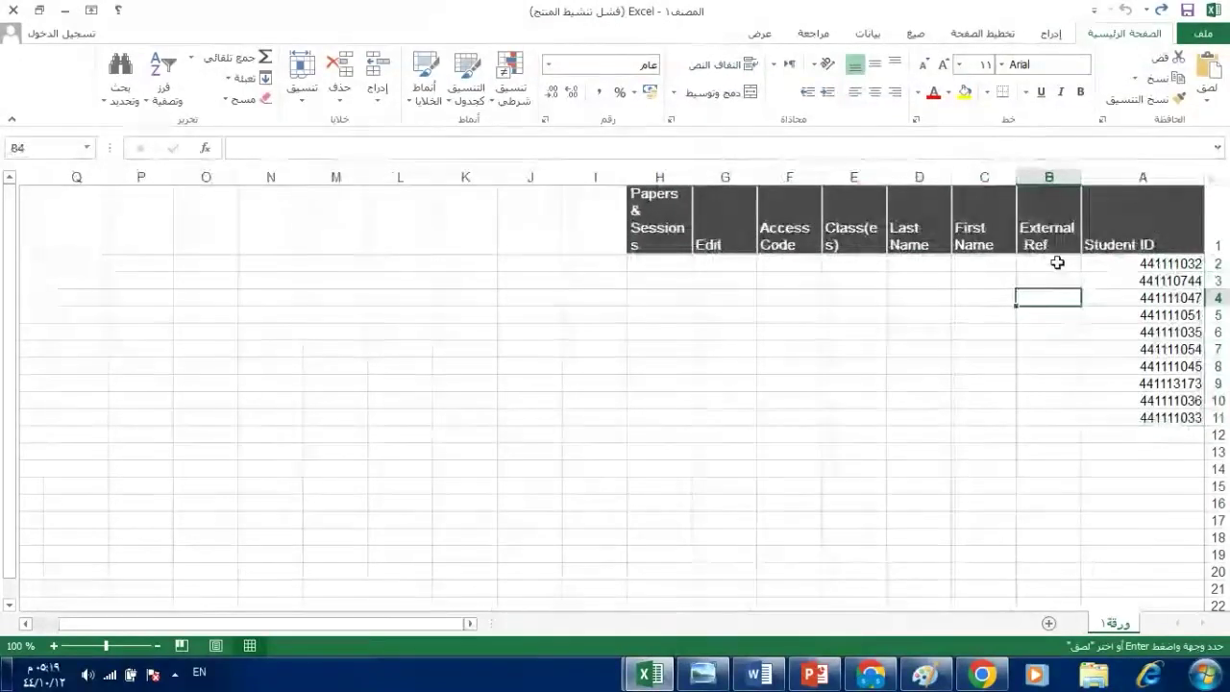
pyautogui.click(1057, 262)
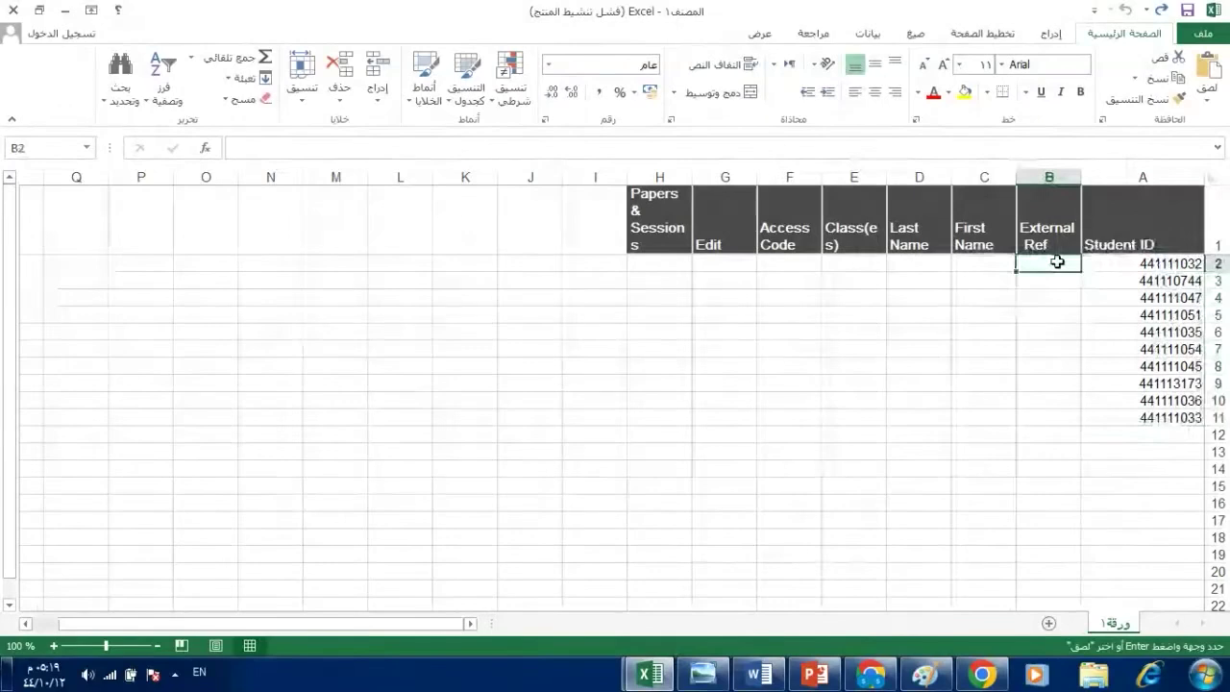
pyautogui.moveTo(1079, 289); pyautogui.dragTo(1018, 431)
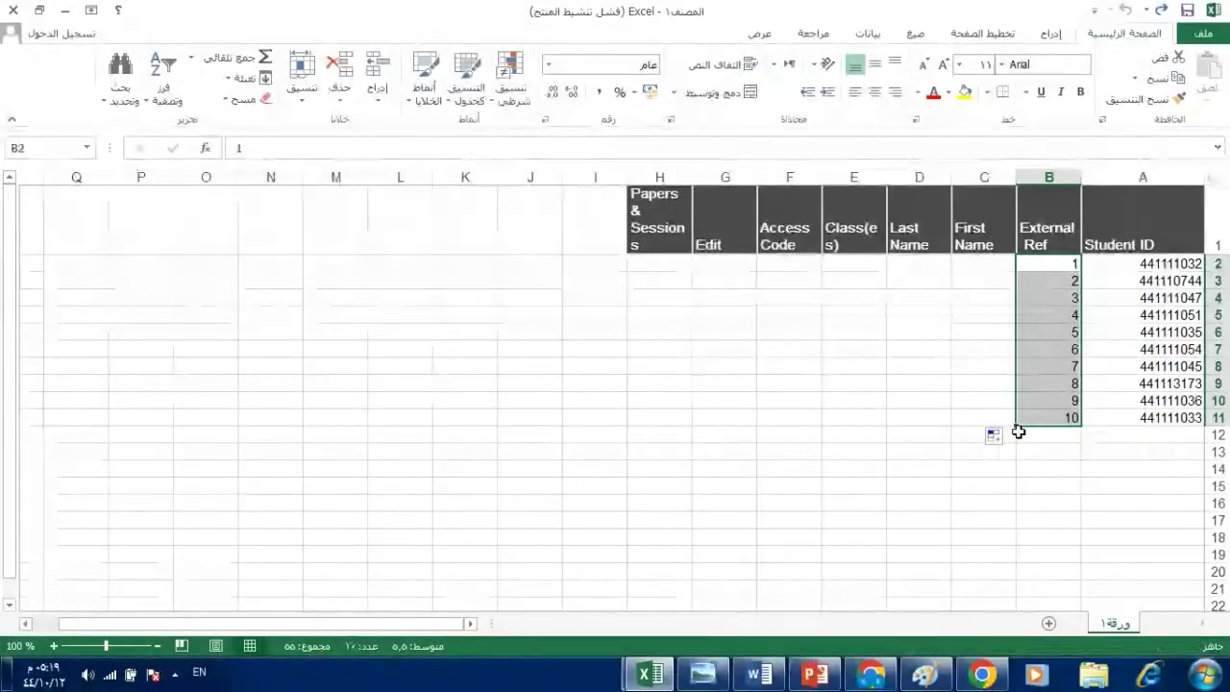
# Copy the students' first names in B3:B12 of the grade workbook into the First Name column of the new workbook from C2.
pyautogui.click(644, 678)
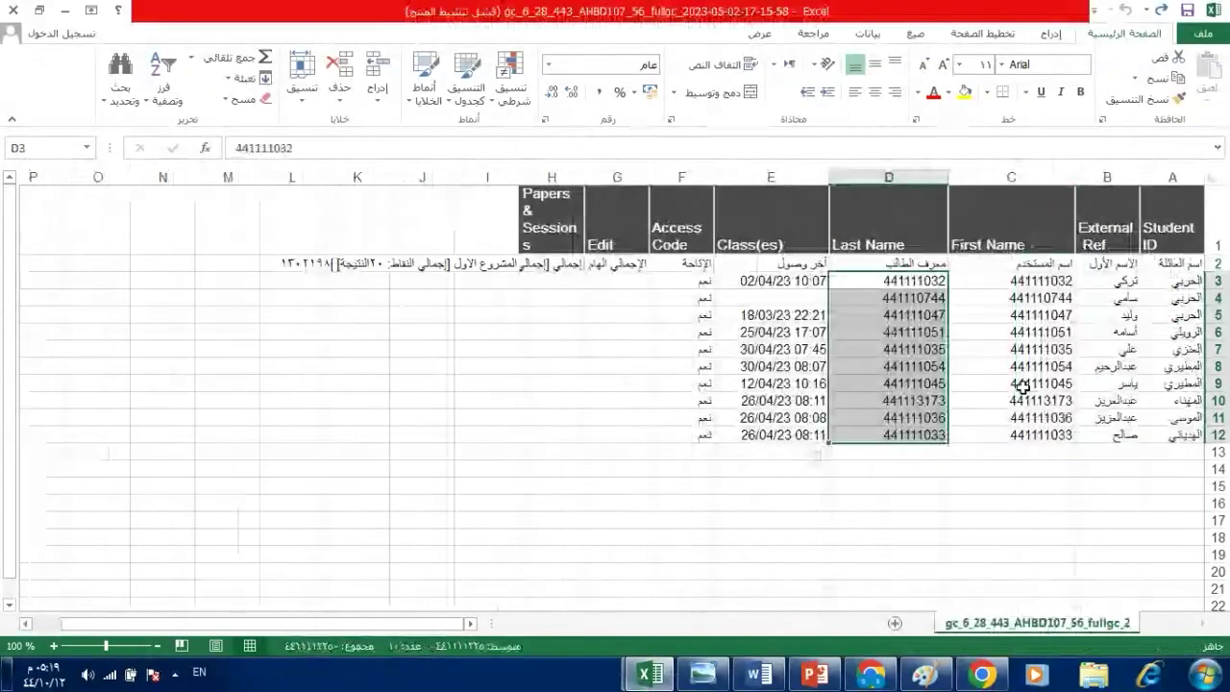
pyautogui.moveTo(1122, 280); pyautogui.dragTo(1098, 435)
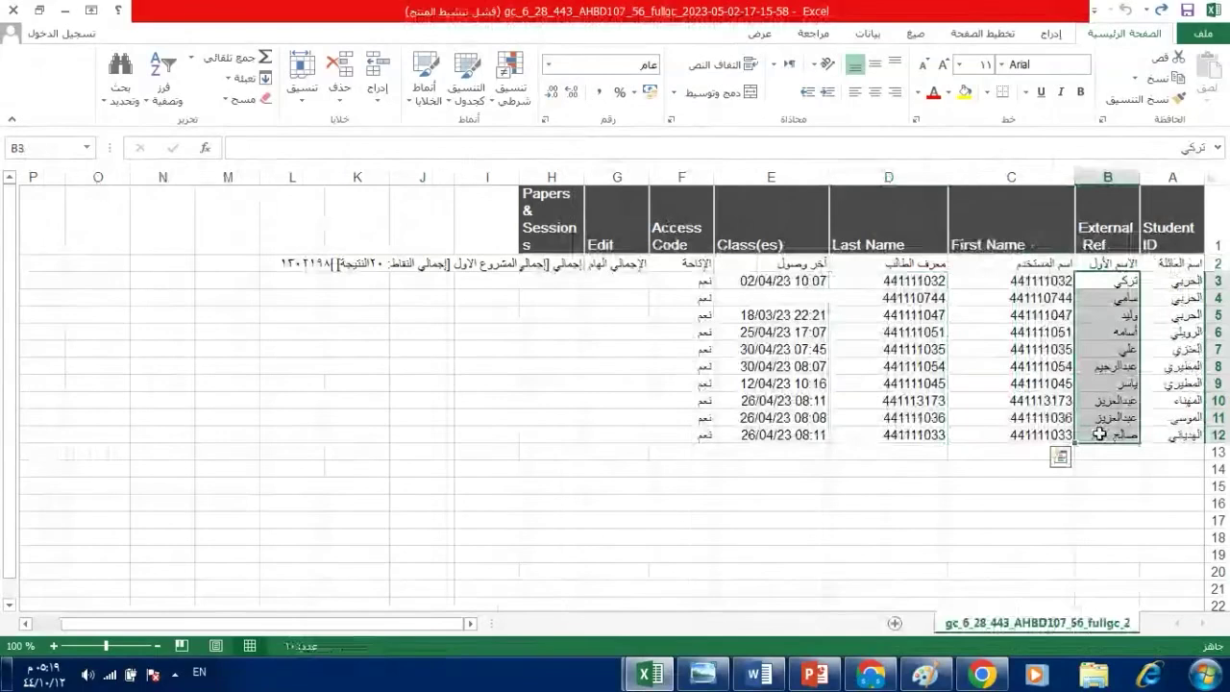
pyautogui.hotkey('ctrl', 'c')
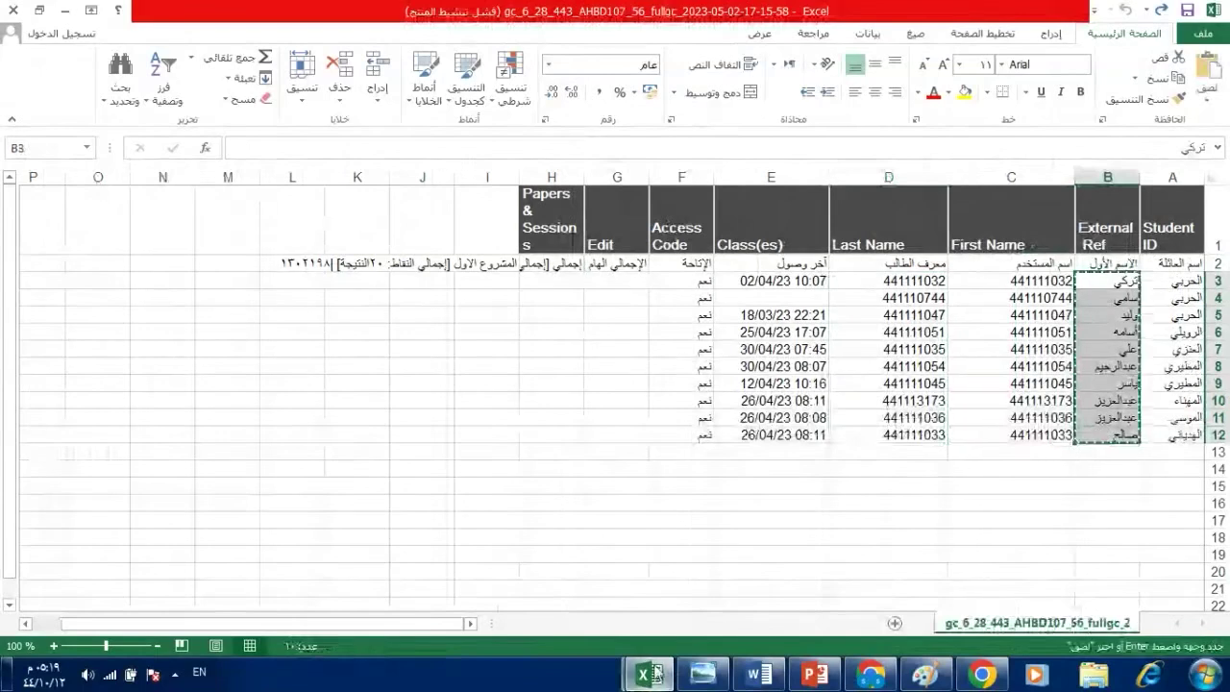
pyautogui.click(653, 674)
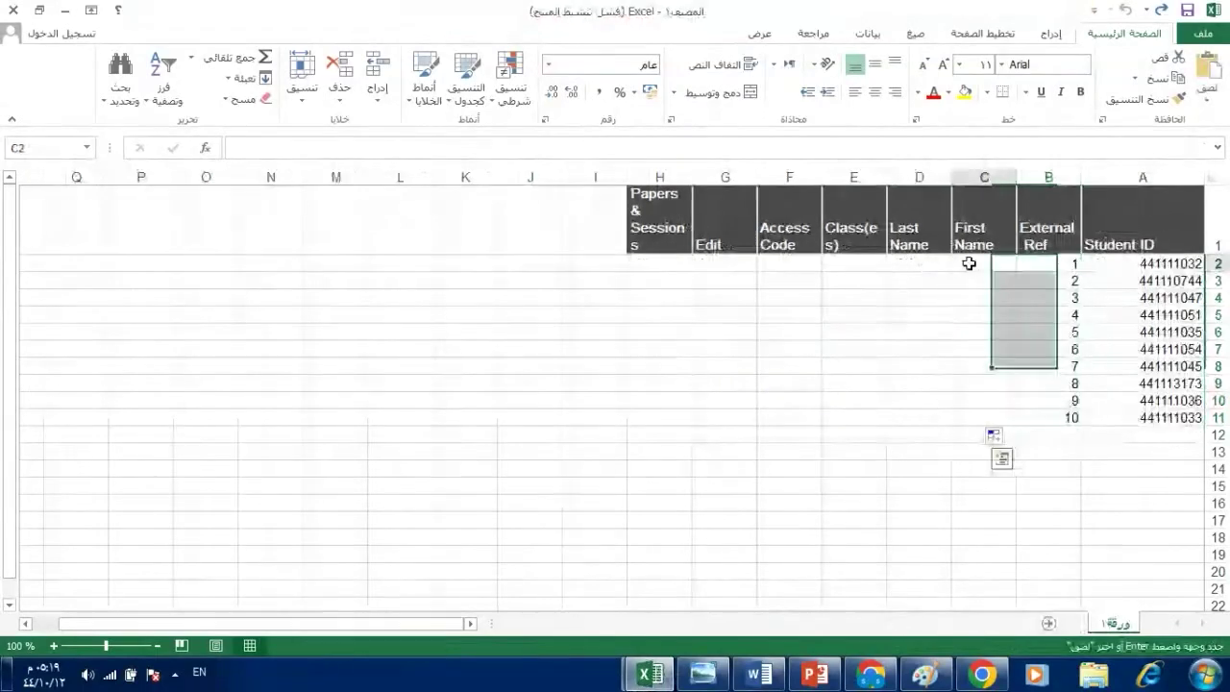
pyautogui.click(969, 263)
pyautogui.hotkey('ctrl', 'v')
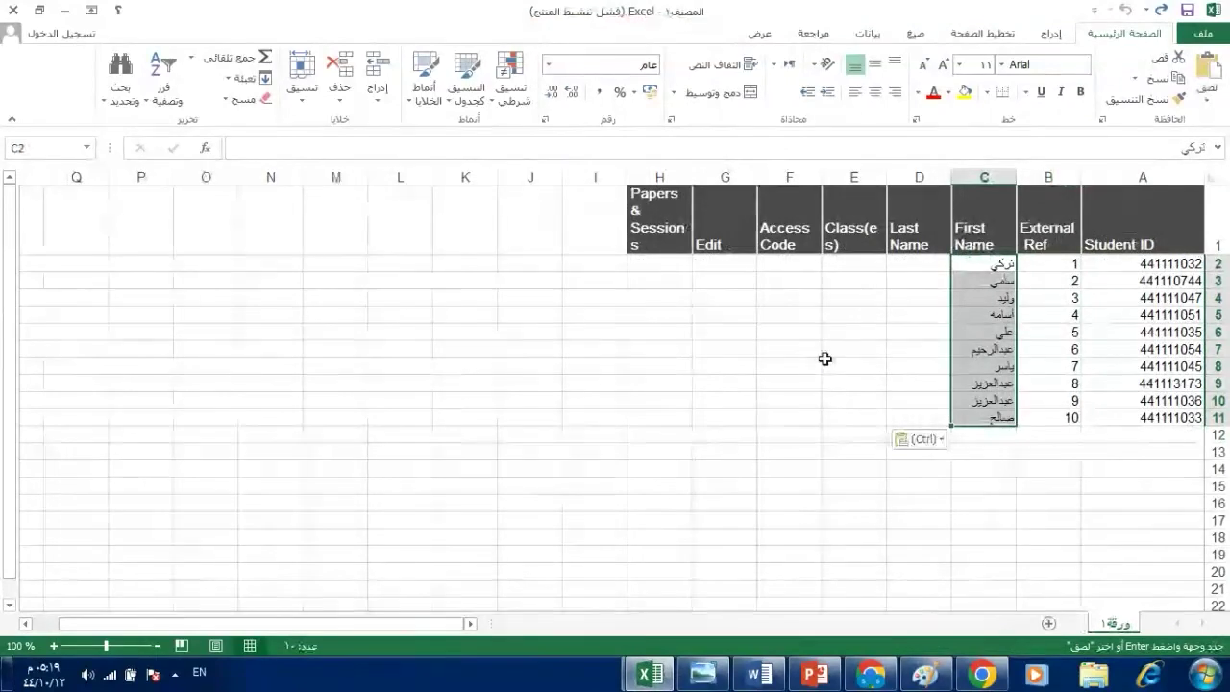
# Copy the family names in A3:A12 of the grade workbook into the Last Name column of the new workbook from D2.
pyautogui.click(653, 678)
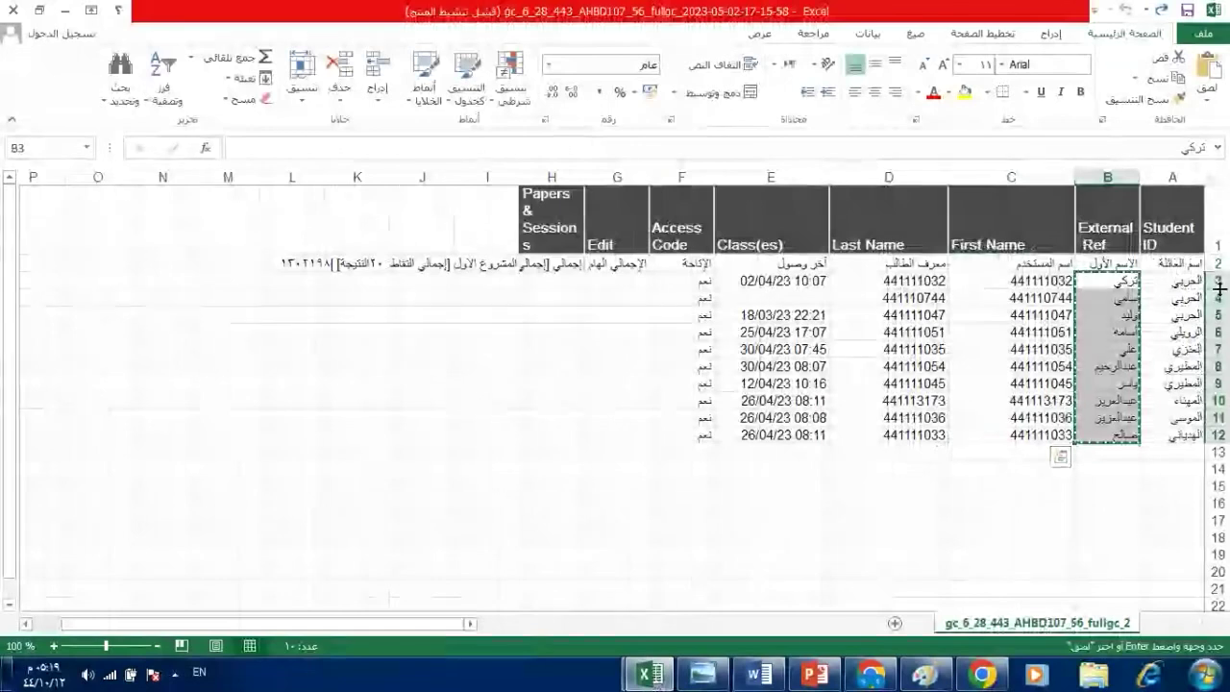
pyautogui.moveTo(1180, 281); pyautogui.dragTo(1172, 434)
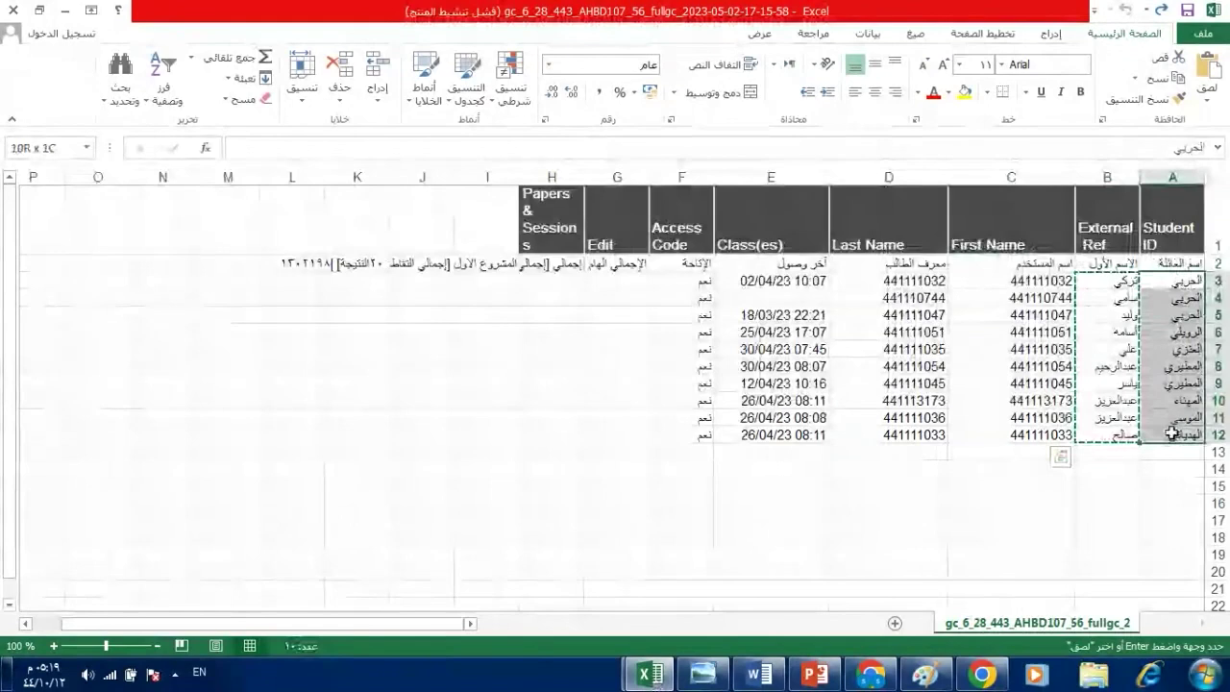
pyautogui.hotkey('ctrl', 'c')
pyautogui.moveTo(649, 673)
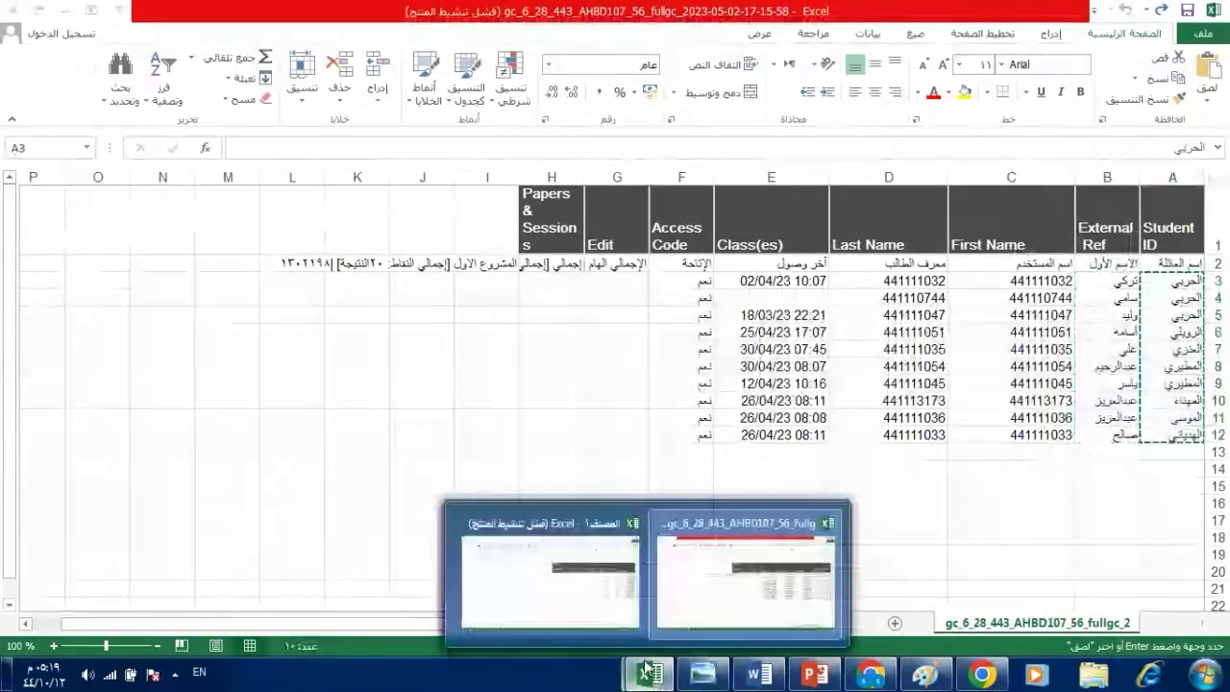
pyautogui.click(569, 625)
pyautogui.click(920, 266)
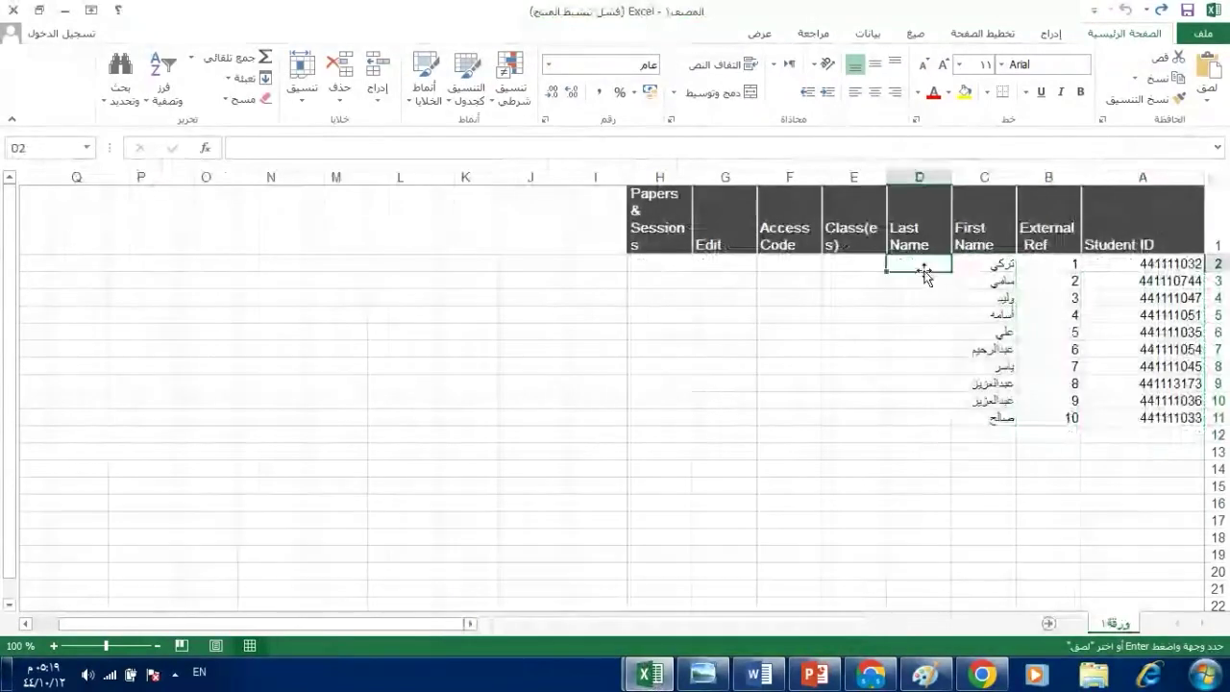
pyautogui.hotkey('ctrl', 'v')
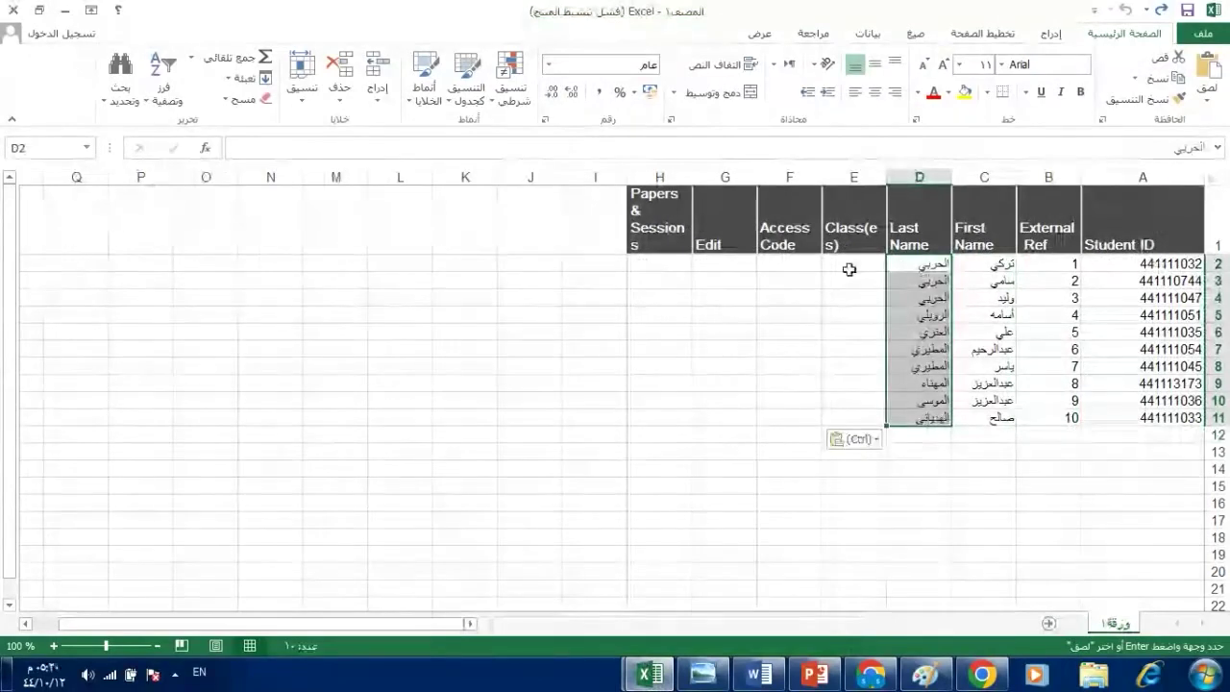
# Widen the Class(es) column and fill E2:E11 with the class name "اساسيات التحريك".
pyautogui.moveTo(821, 177); pyautogui.dragTo(790, 174)
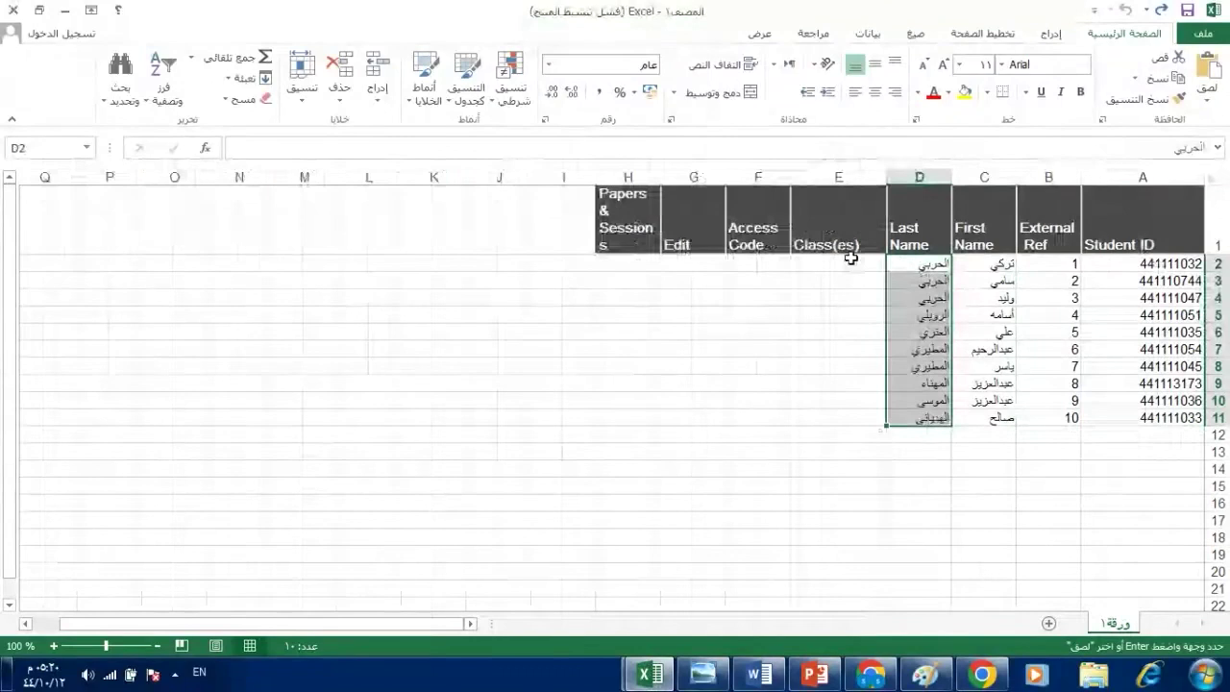
pyautogui.click(850, 263)
pyautogui.doubleClick(850, 263)
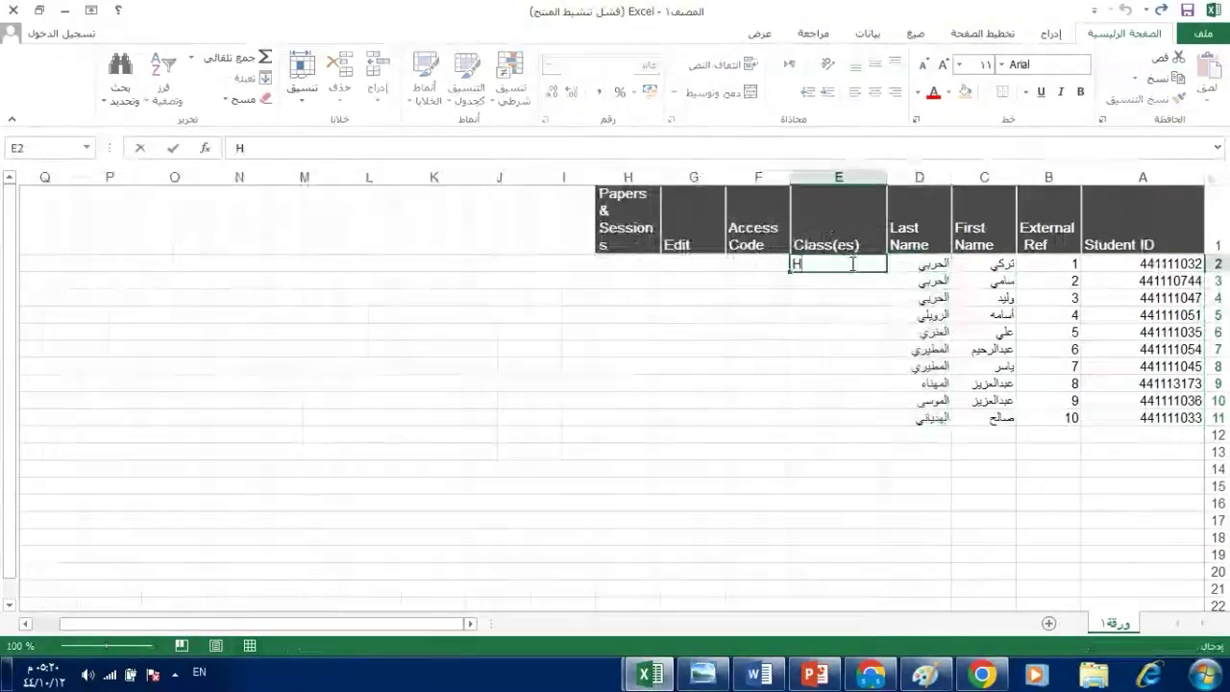
pyautogui.hotkey('alt', 'shift')
pyautogui.write('اسا')
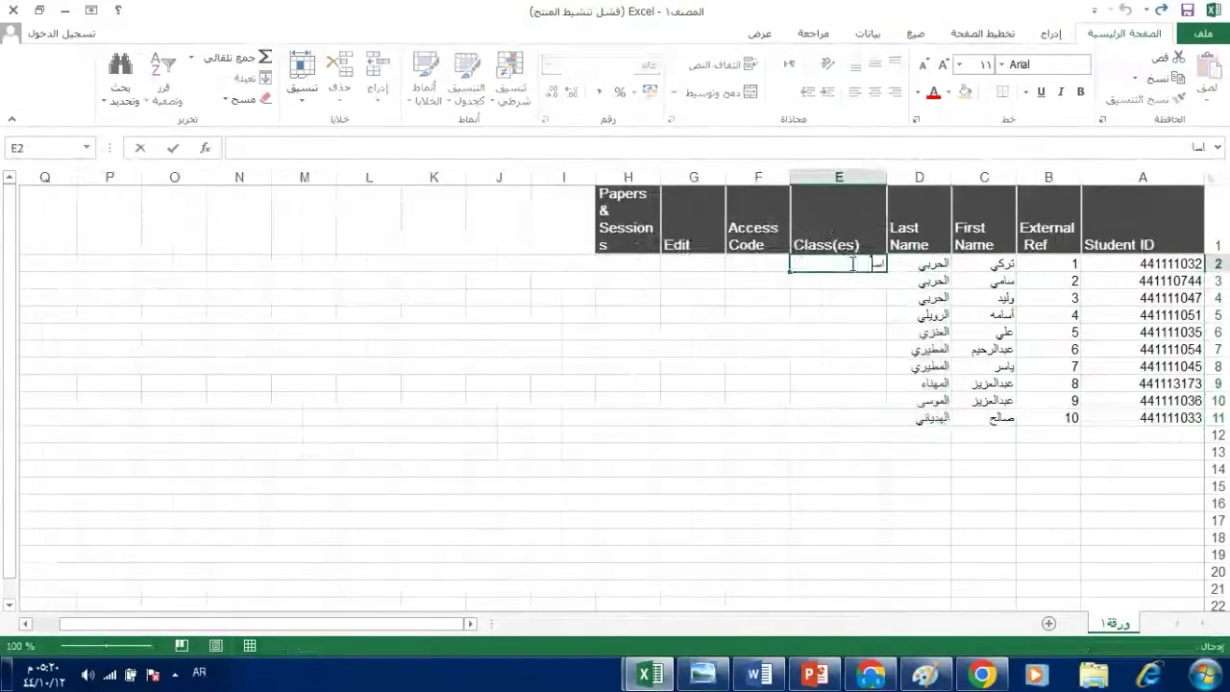
pyautogui.write('سيات ال')
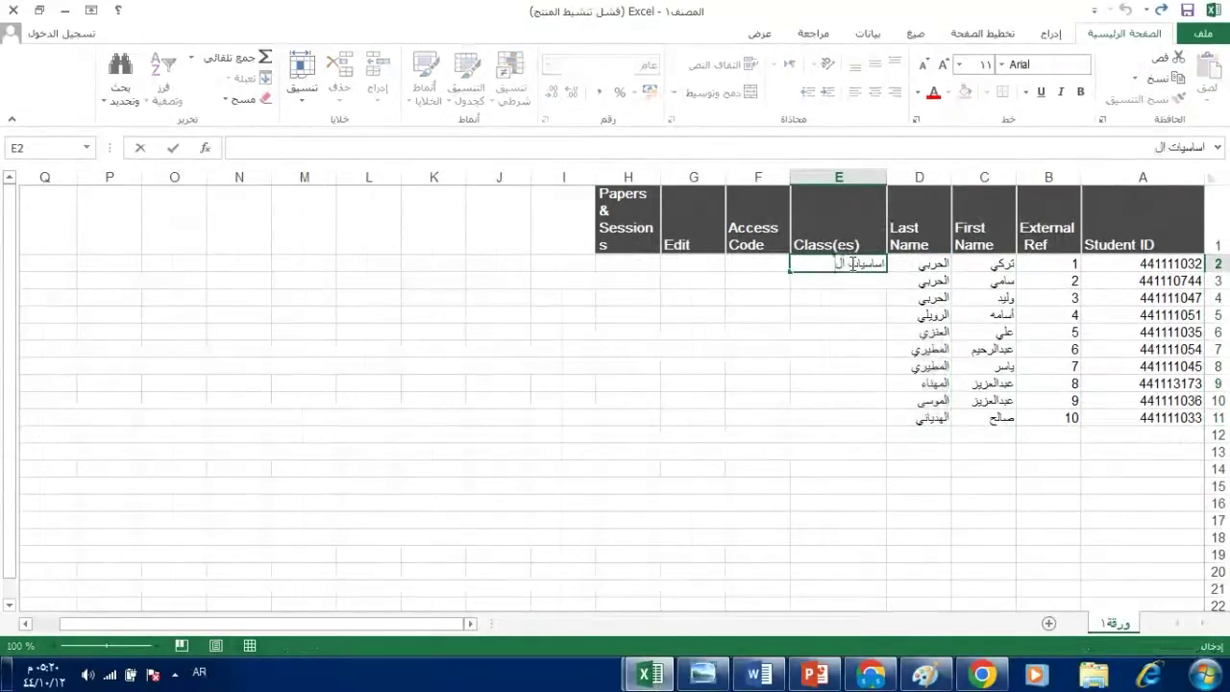
pyautogui.write('ترحيل')
pyautogui.press('BackSpace')
pyautogui.write('ك')
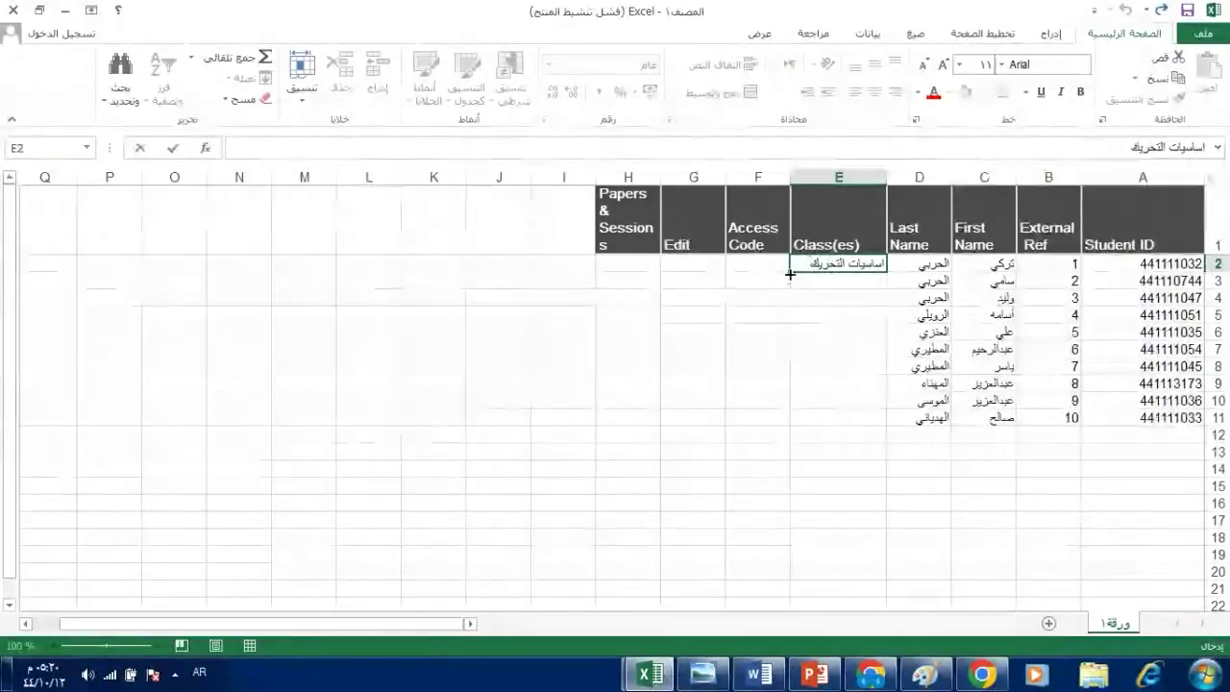
pyautogui.moveTo(789, 274); pyautogui.dragTo(786, 428)
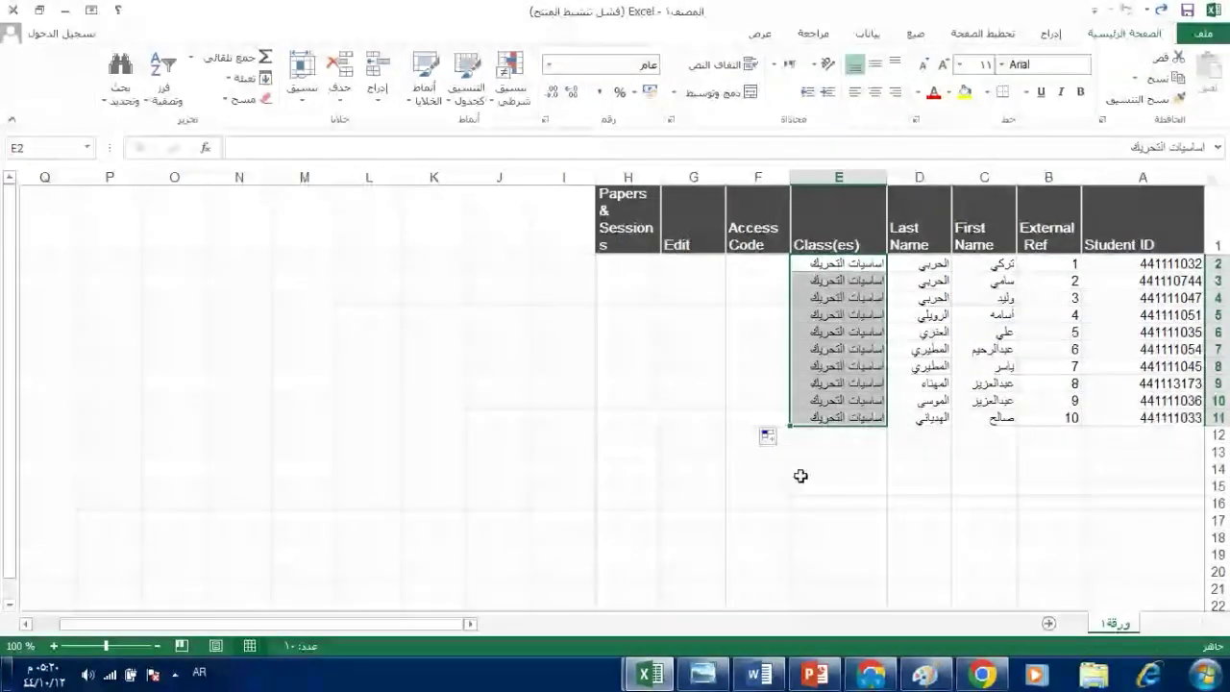
pyautogui.click(846, 499)
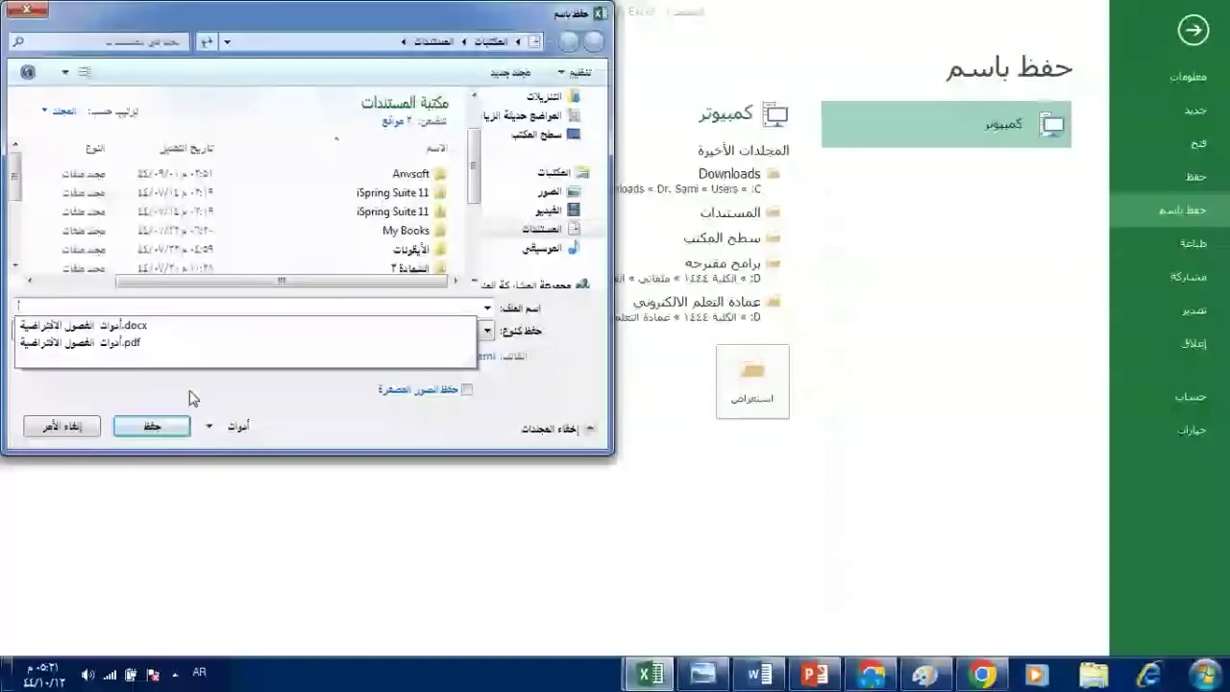
# Save the student list to the desktop as an Excel Workbook named "أساسايات التحريك".
pyautogui.write('ساسيات الأتحريك')
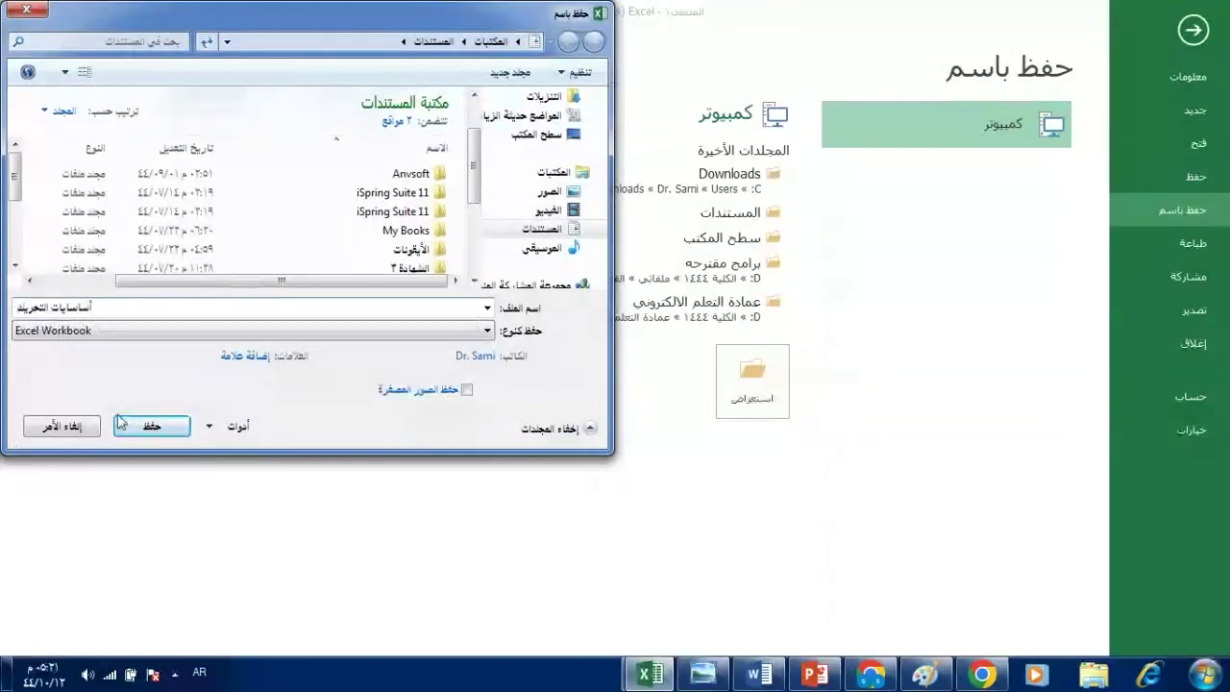
pyautogui.click(514, 136)
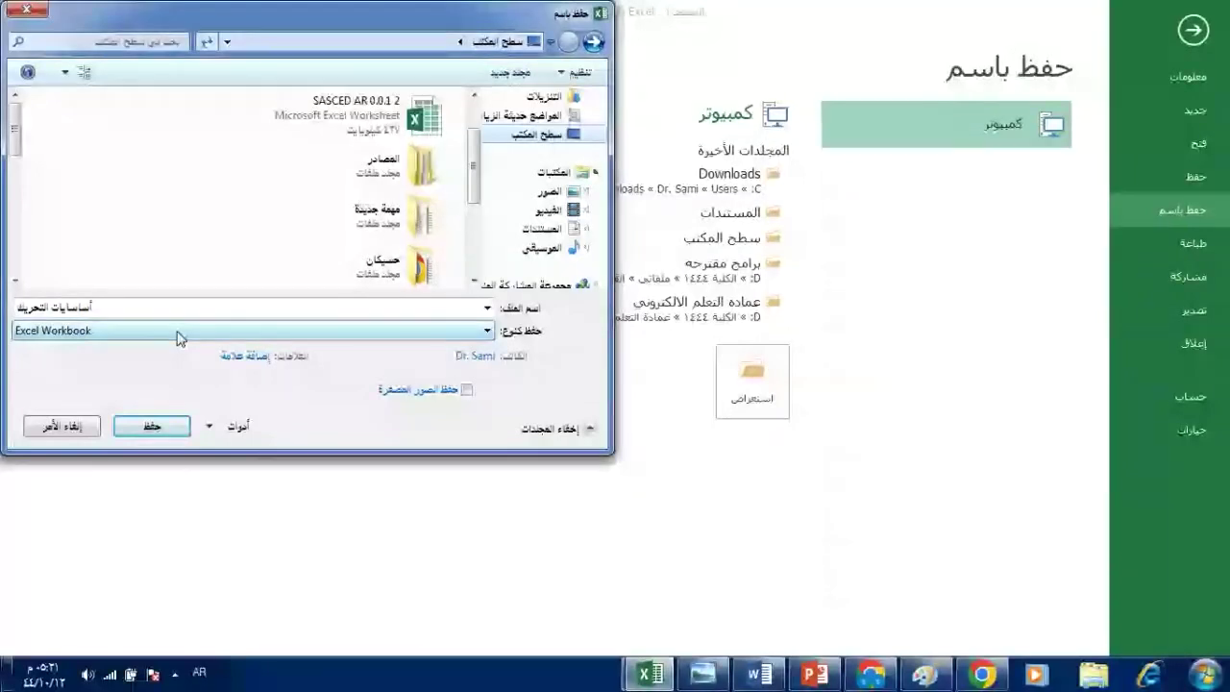
pyautogui.click(177, 330)
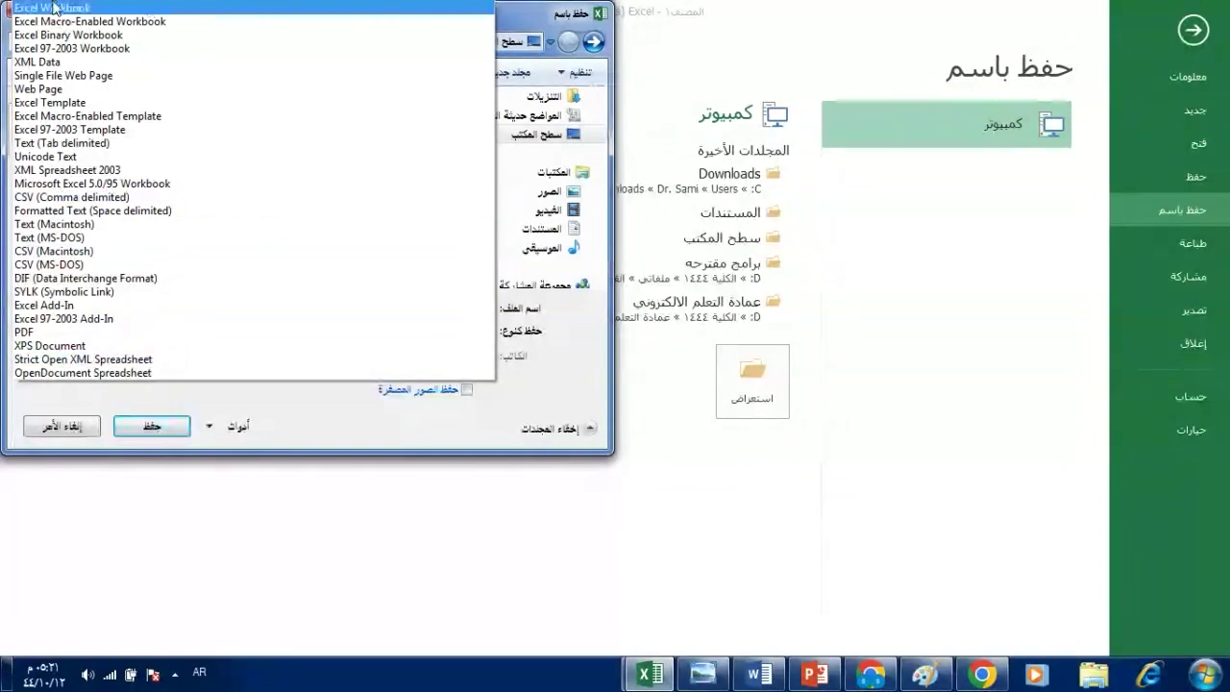
pyautogui.click(574, 352)
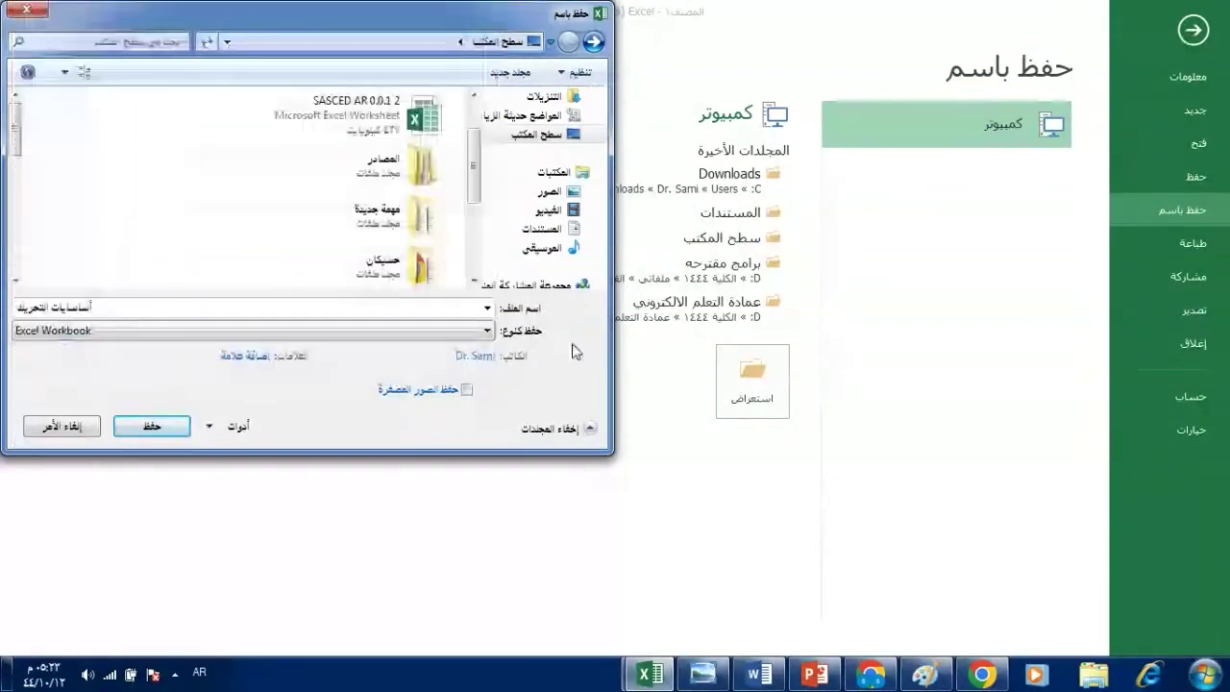
pyautogui.click(173, 427)
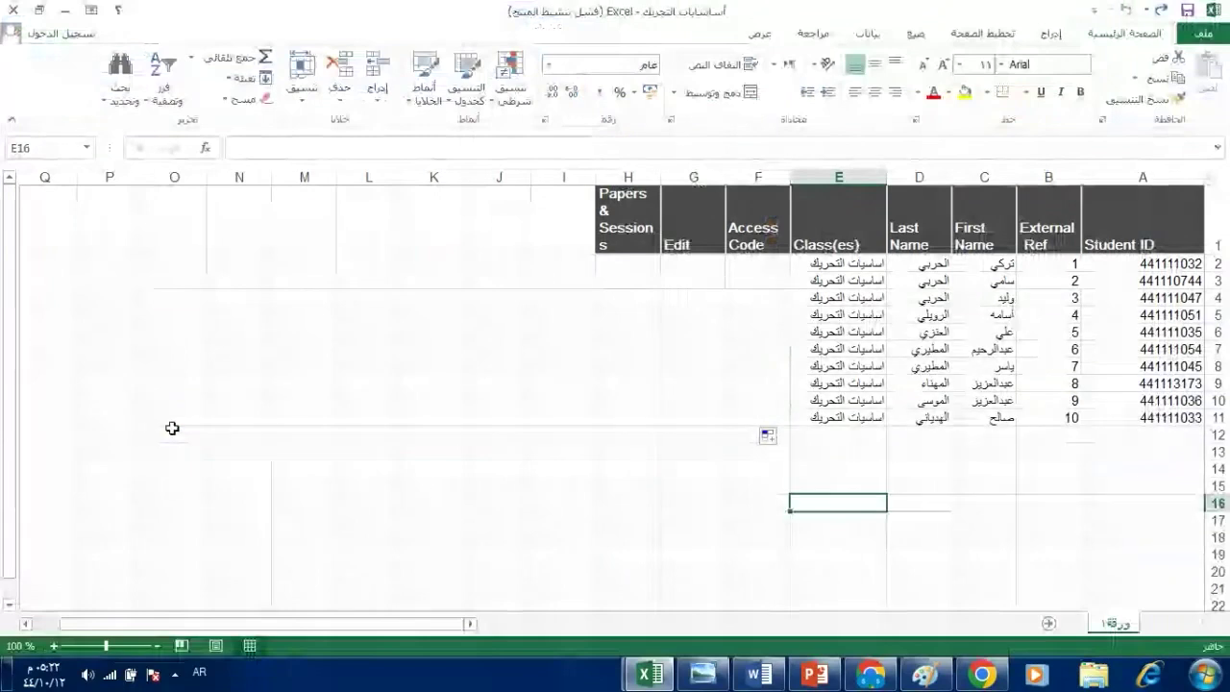
# Switch to Chrome and, in a new tab, search Google for "محول الملفات" to reach the Convertio file converter.
pyautogui.click(870, 675)
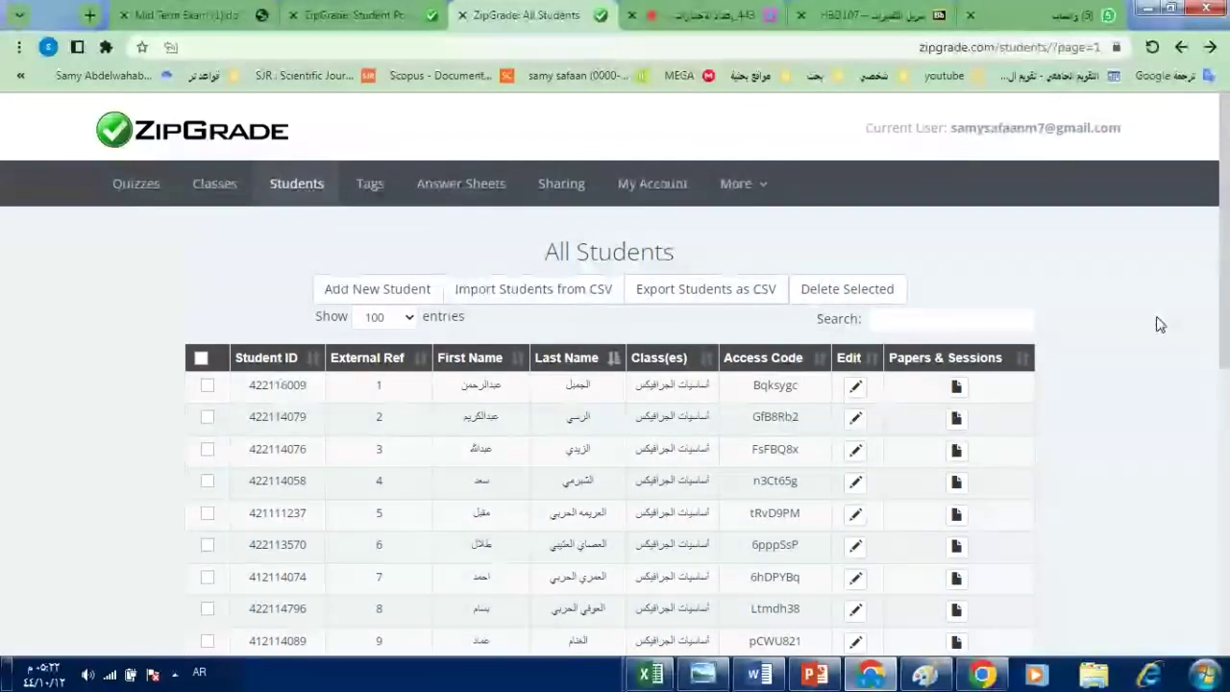
pyautogui.click(91, 17)
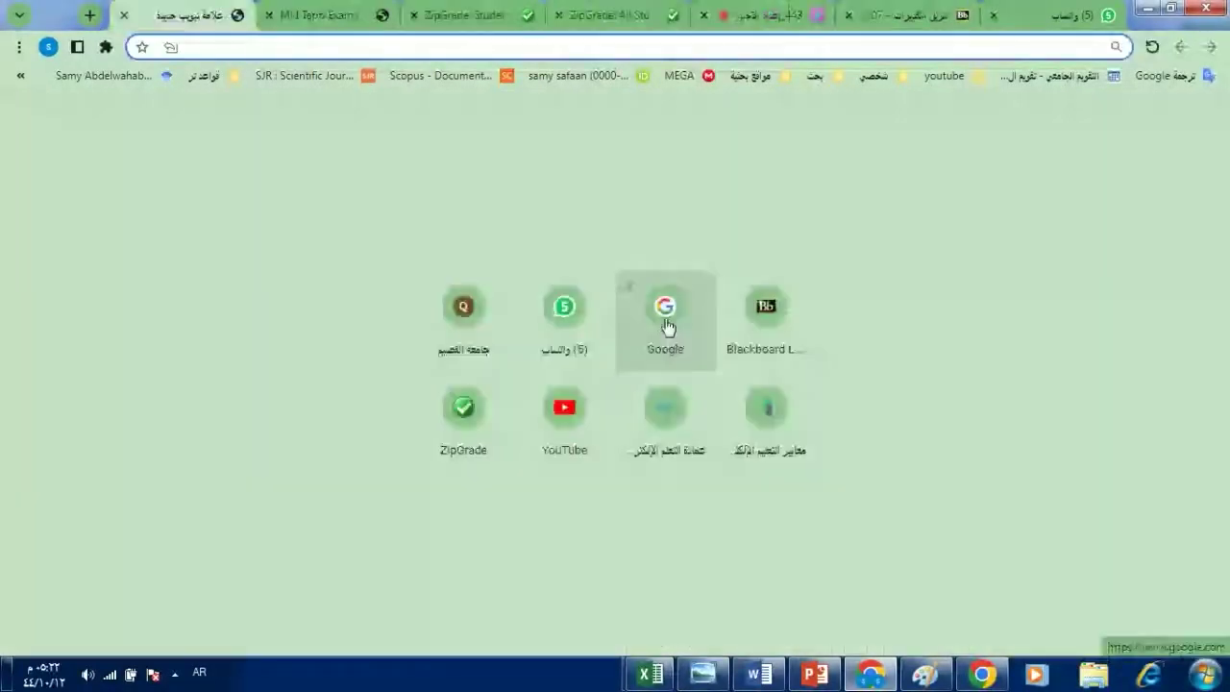
pyautogui.click(667, 315)
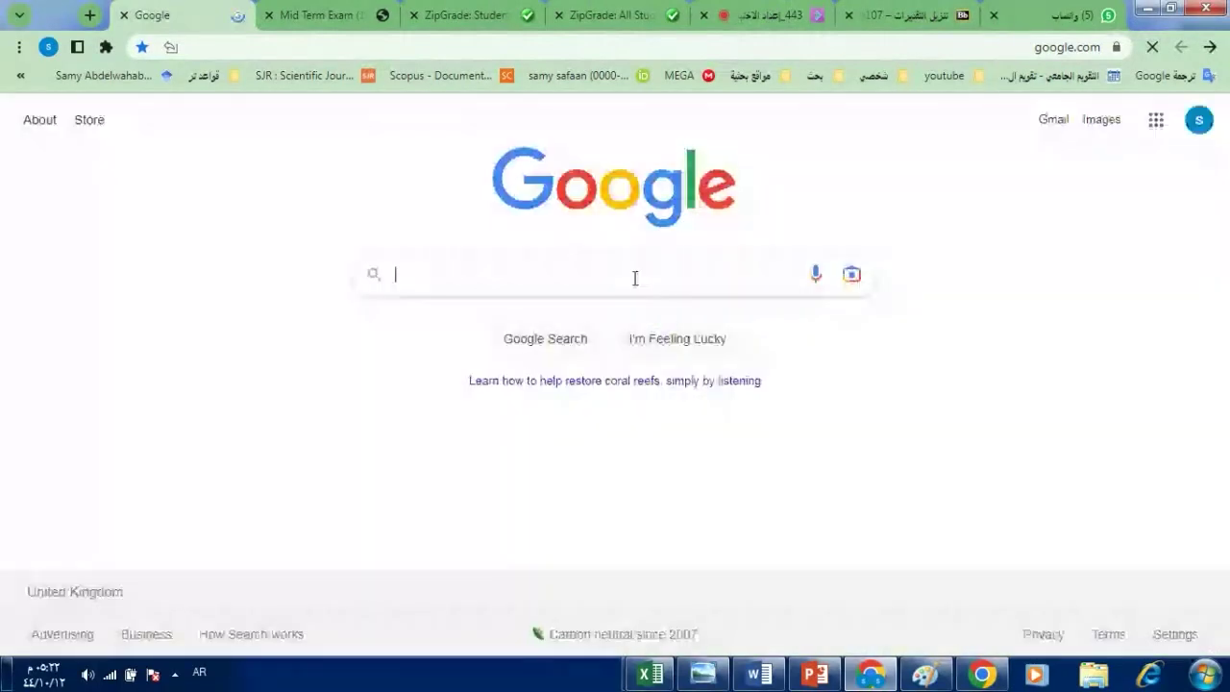
pyautogui.write('ر')
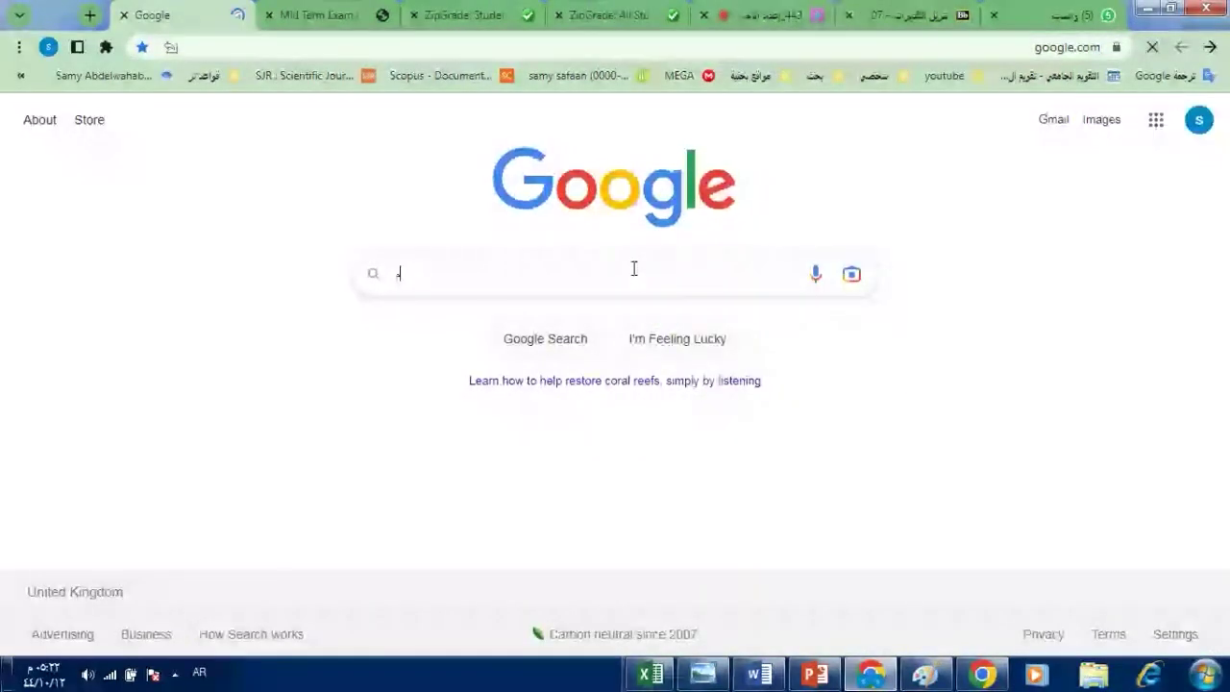
pyautogui.write('حول الملفات')
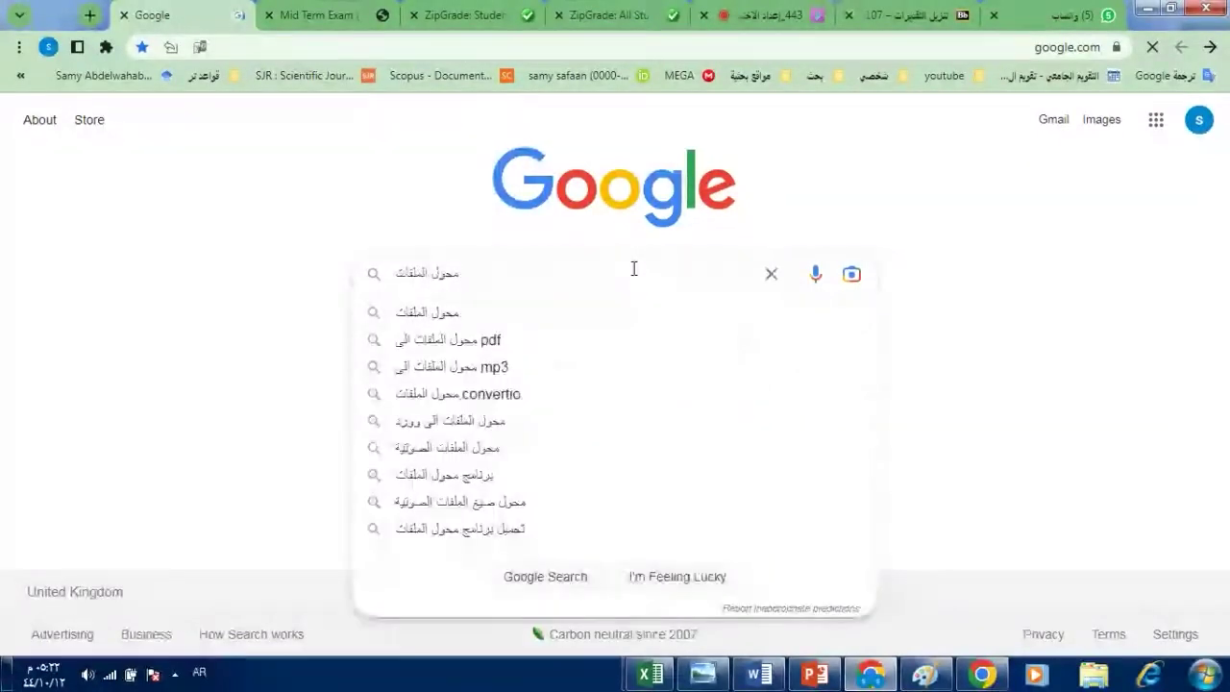
pyautogui.click(508, 322)
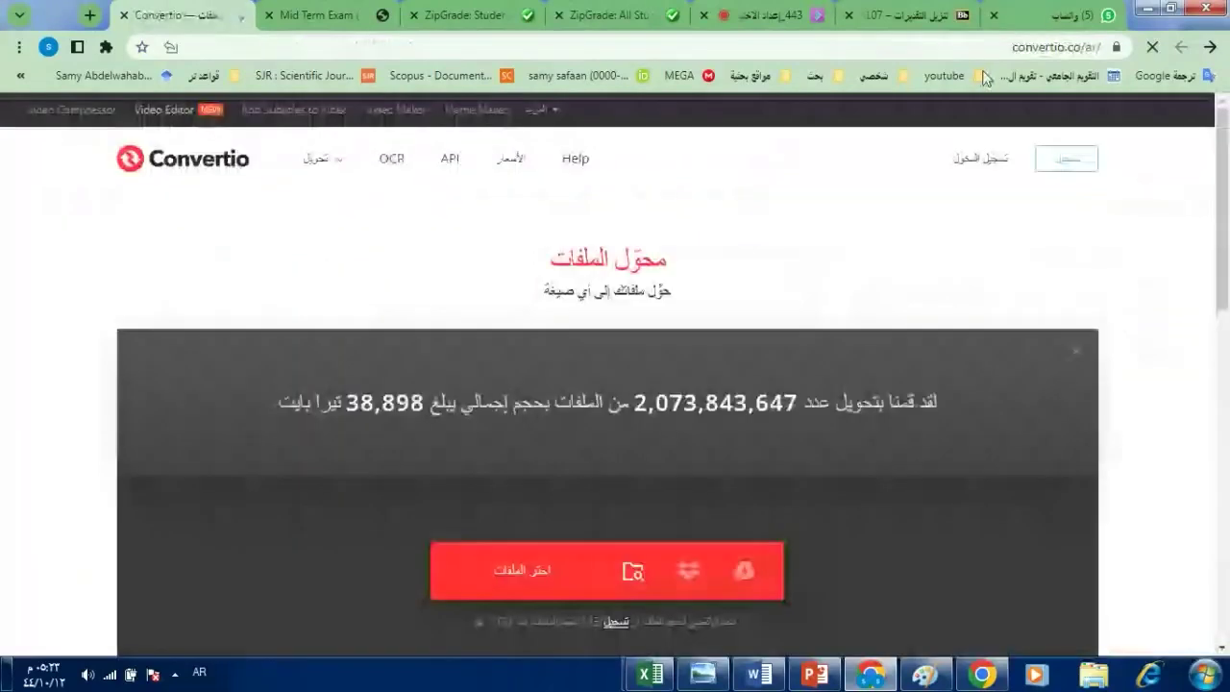
# Copy the Convertio page address and post it three times in the Blackboard Collaborate session chat.
pyautogui.click(1055, 48)
pyautogui.hotkey('ctrl', 'c')
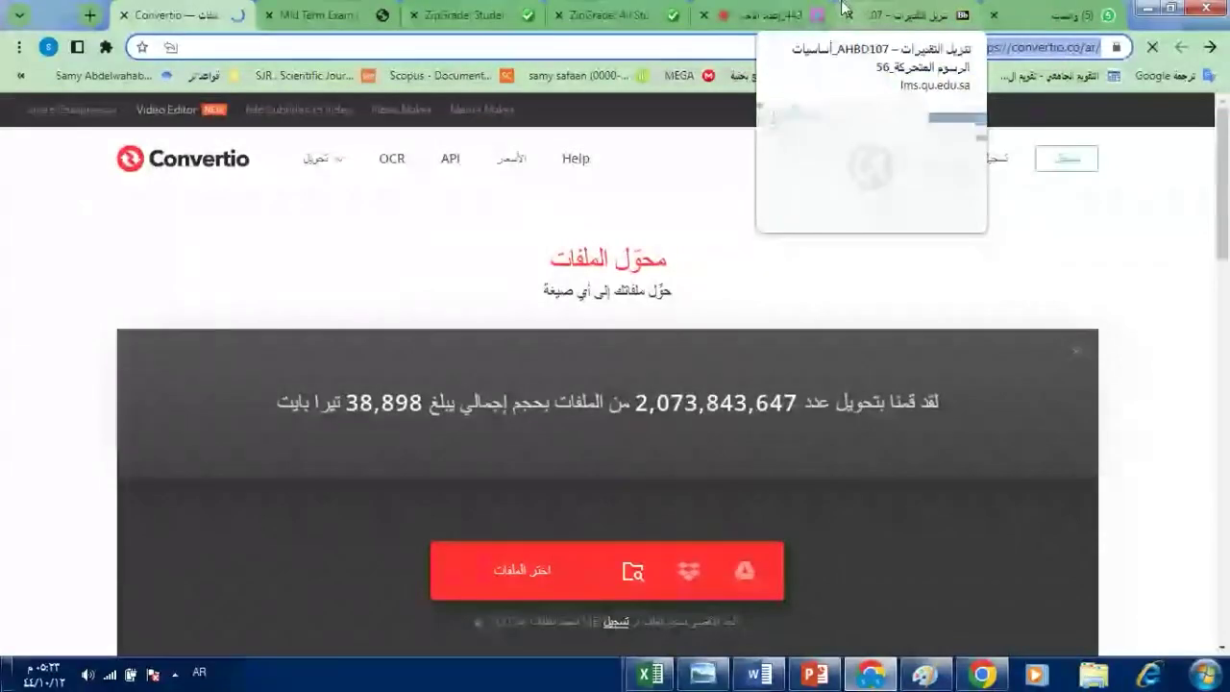
pyautogui.click(787, 10)
pyautogui.click(294, 547)
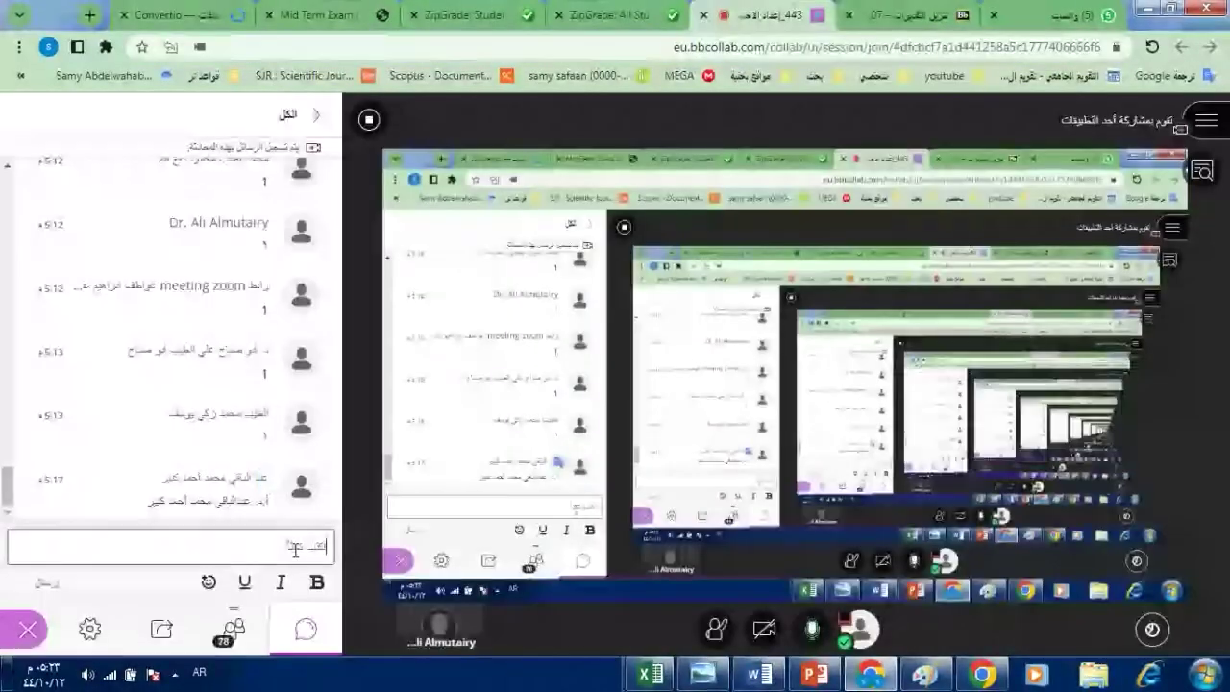
pyautogui.hotkey('ctrl', 'v')
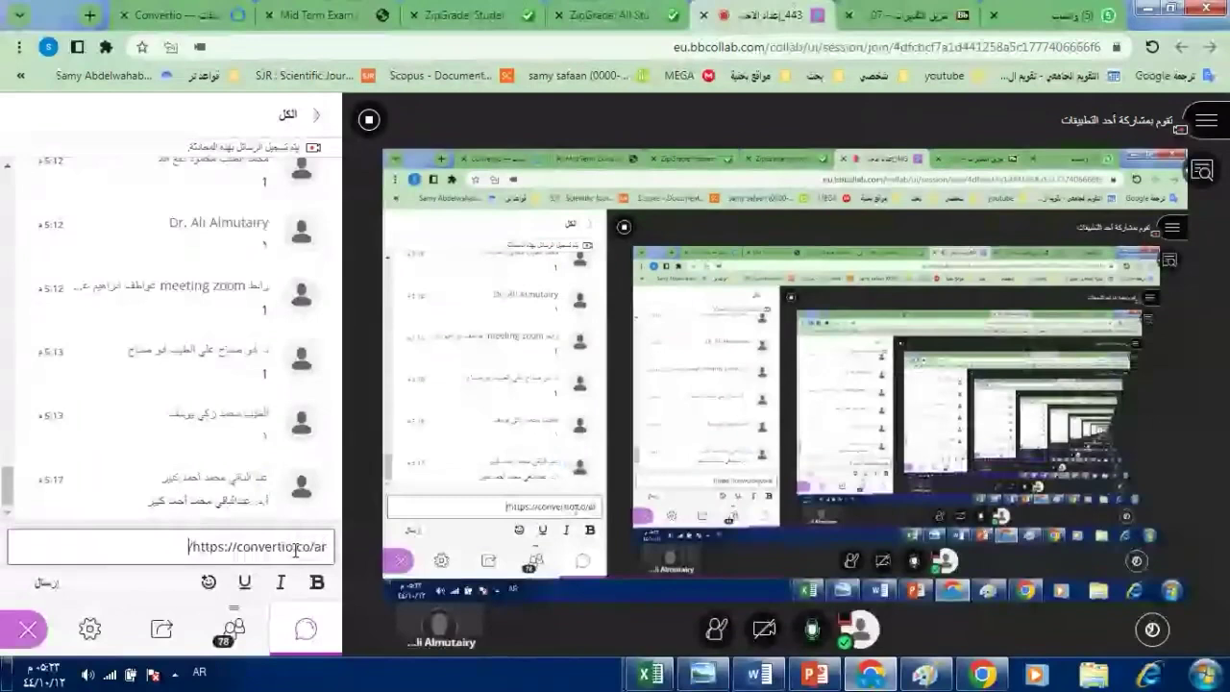
pyautogui.press('Return')
pyautogui.hotkey('ctrl', 'v')
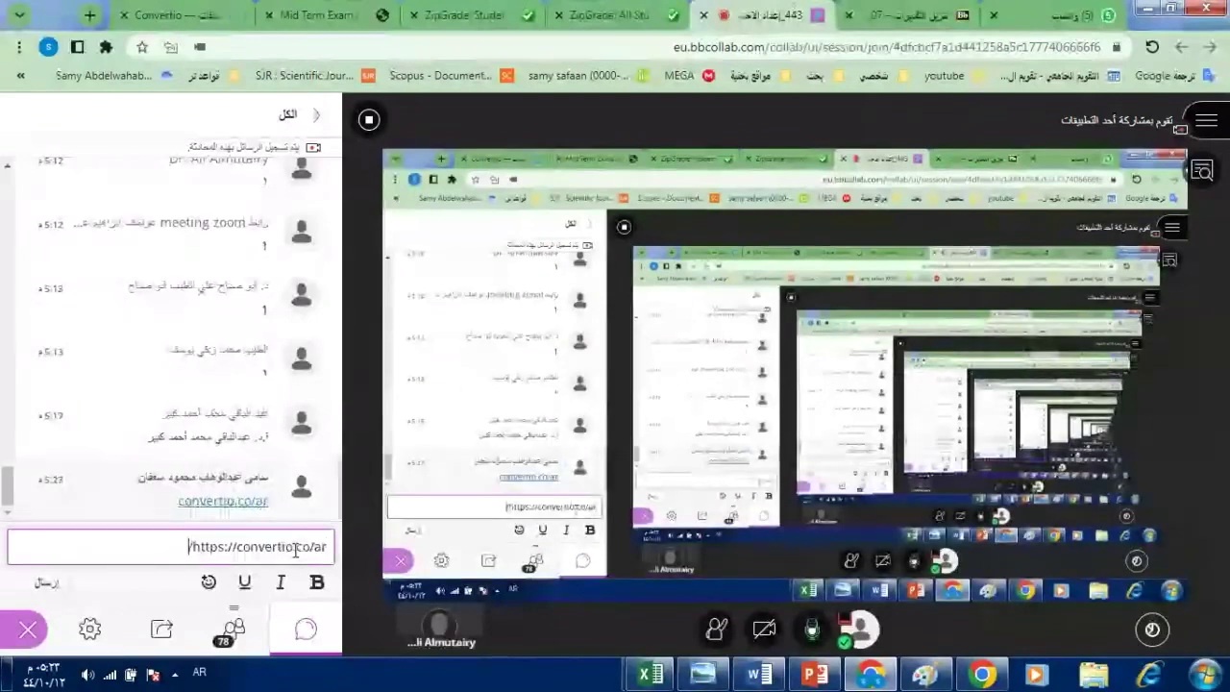
pyautogui.press('Return')
pyautogui.hotkey('ctrl', 'v')
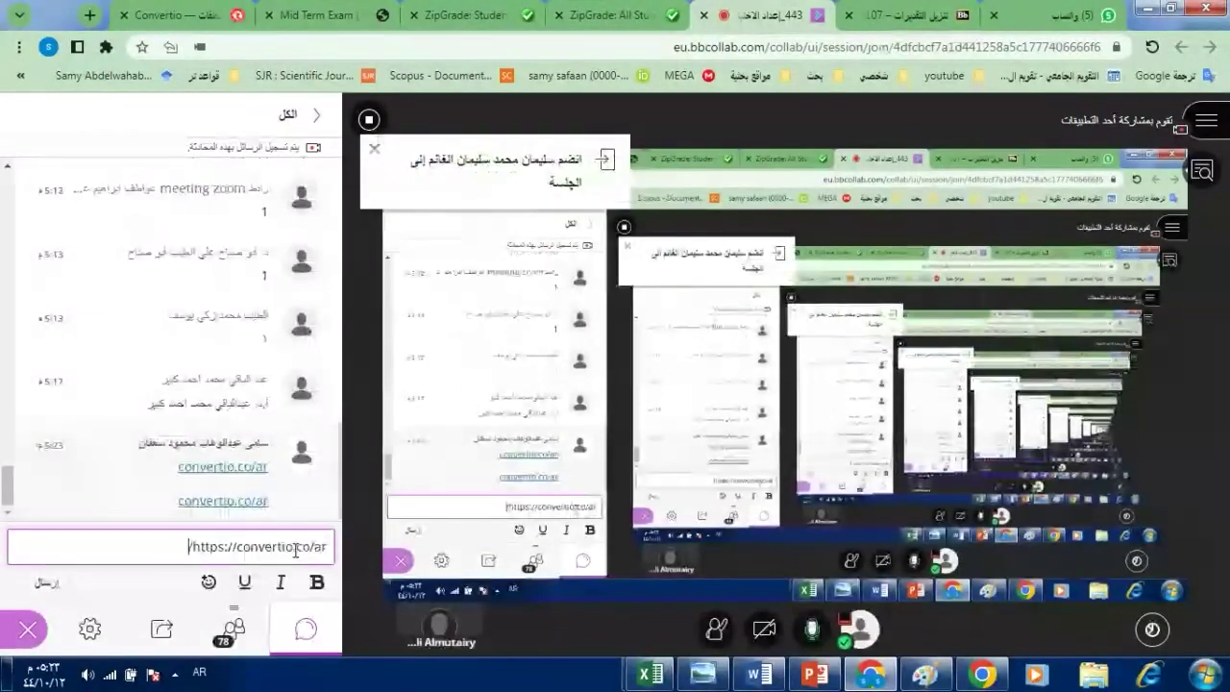
pyautogui.press('Return')
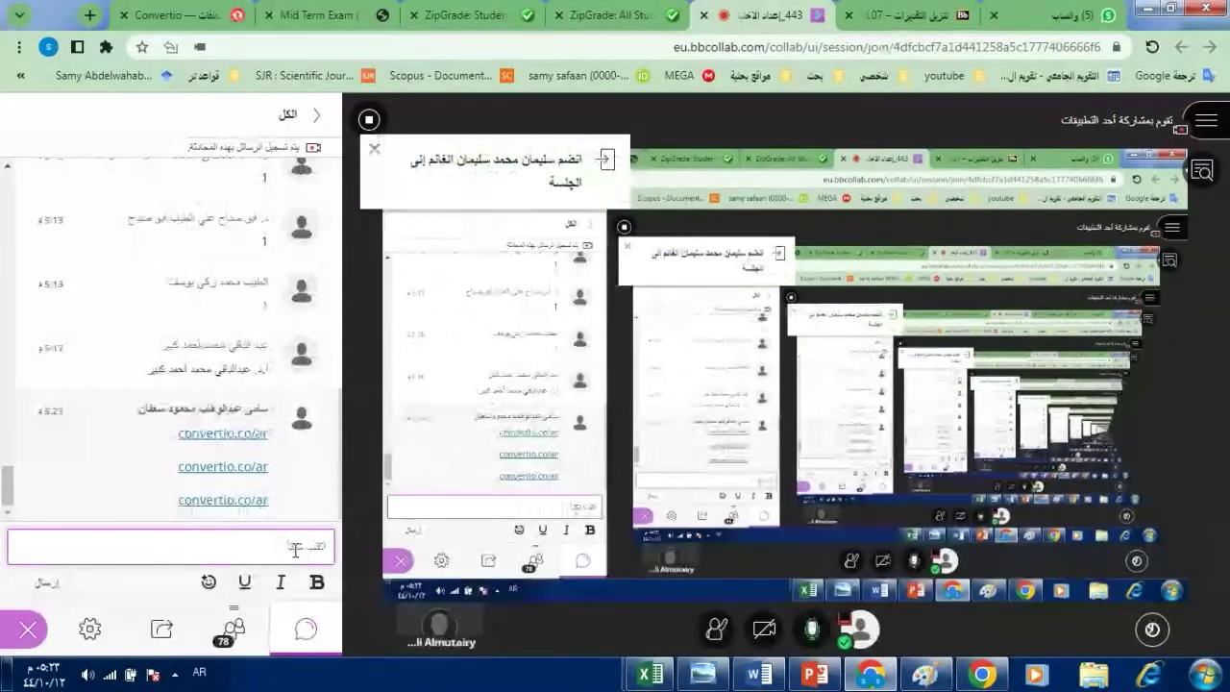
# Return to Convertio and upload the Excel file "أساسايات التحريك" from the desktop.
pyautogui.click(182, 16)
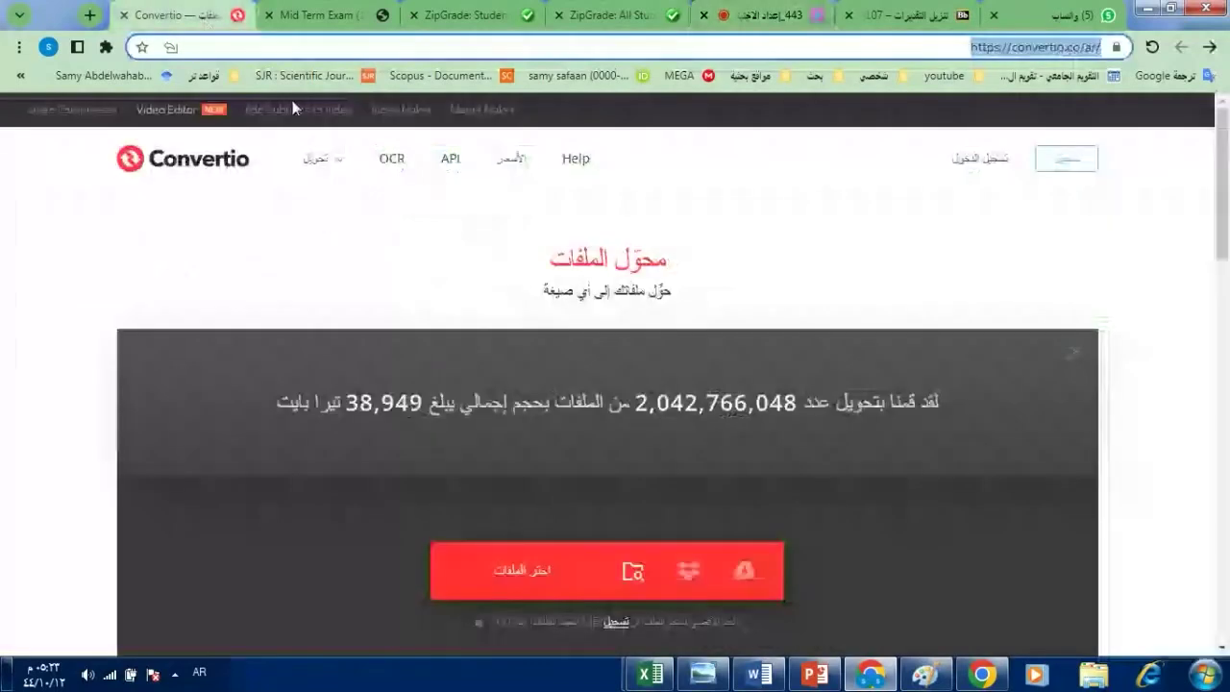
pyautogui.click(524, 567)
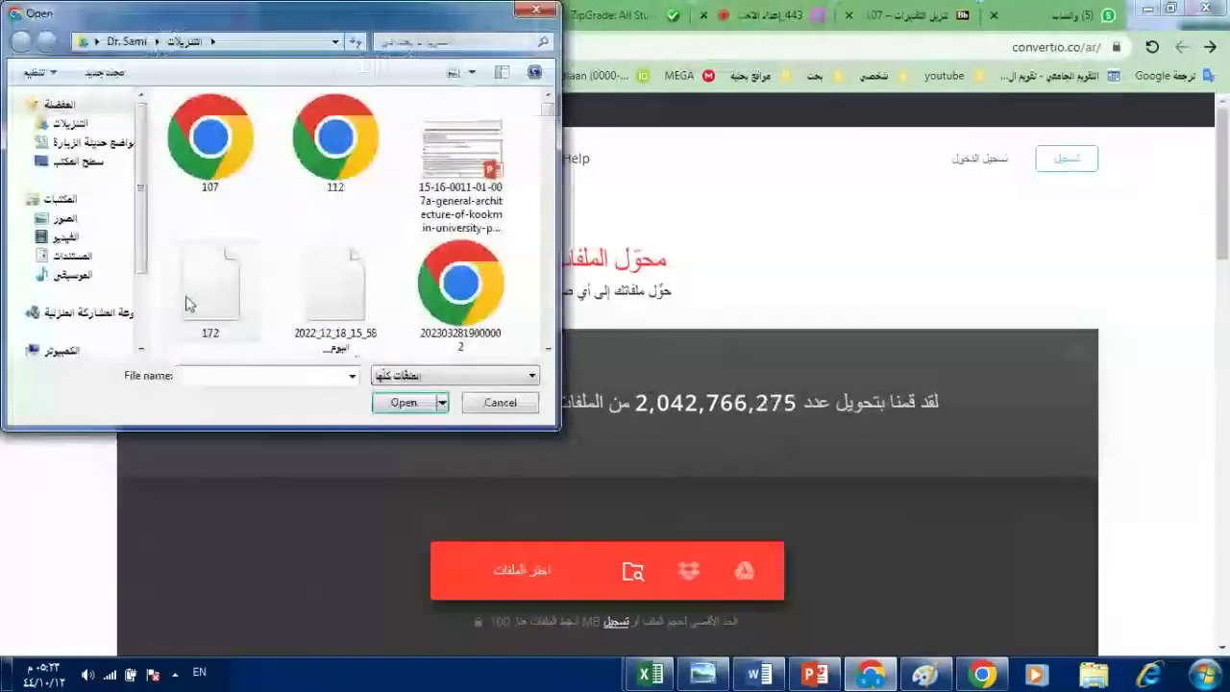
pyautogui.click(87, 161)
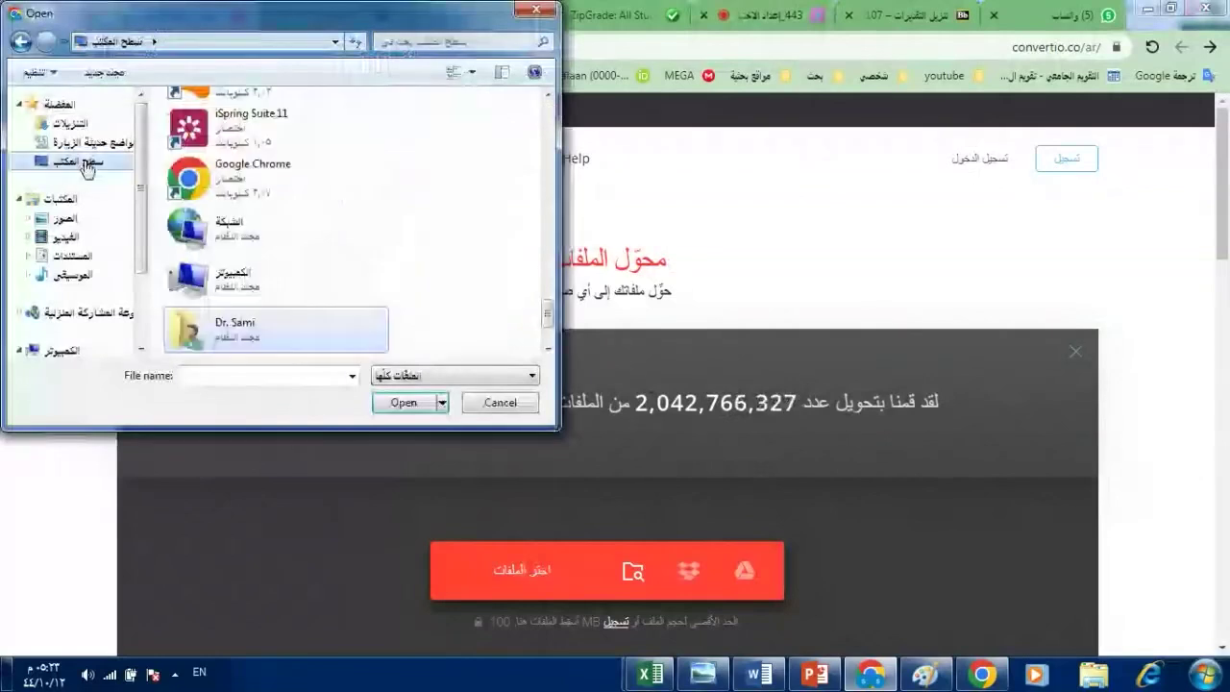
pyautogui.scroll(1, 546, 305)
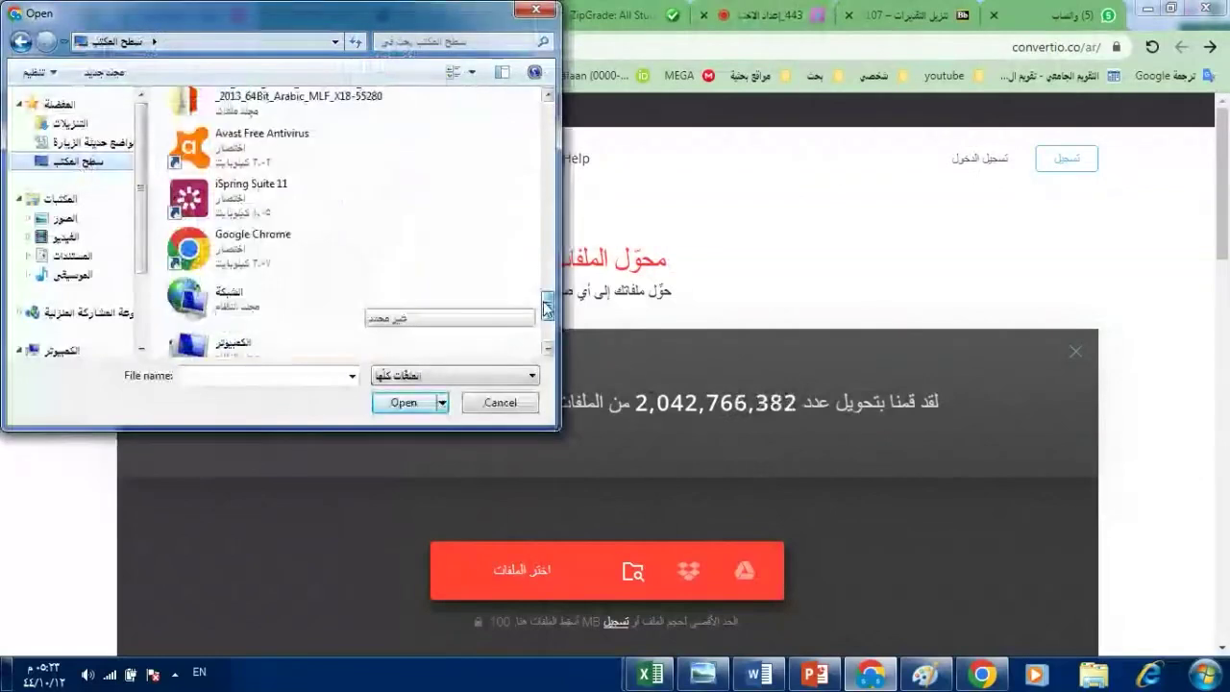
pyautogui.moveTo(547, 305); pyautogui.dragTo(544, 96)
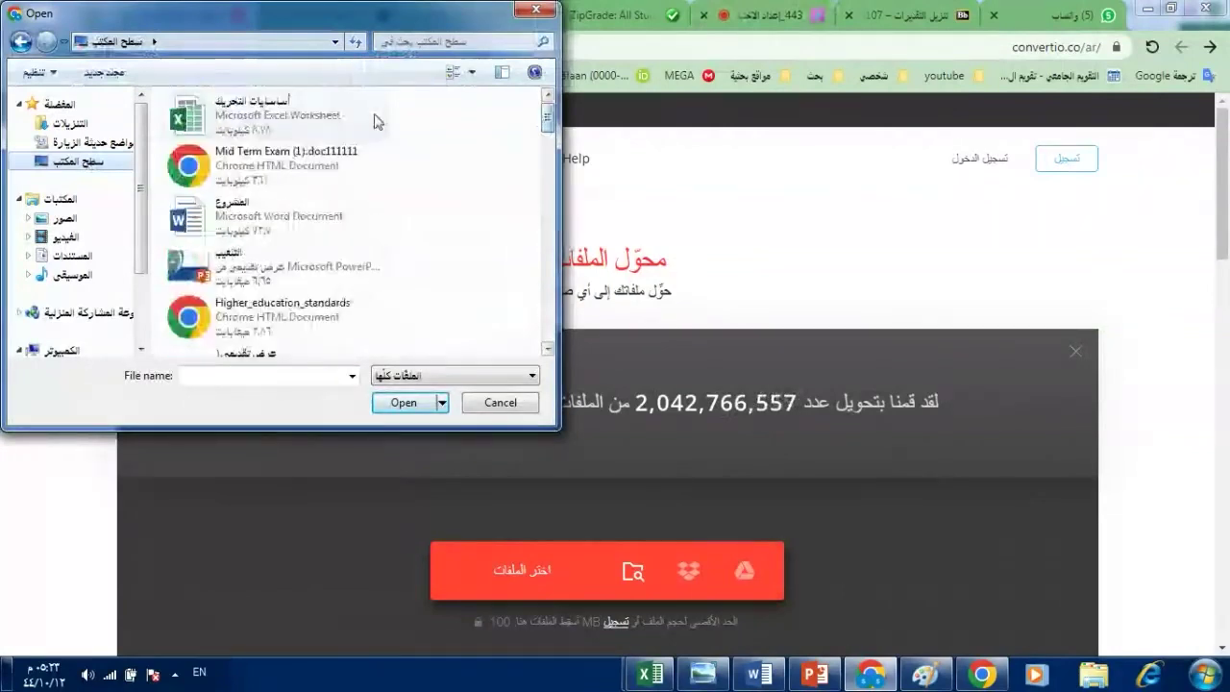
pyautogui.doubleClick(376, 121)
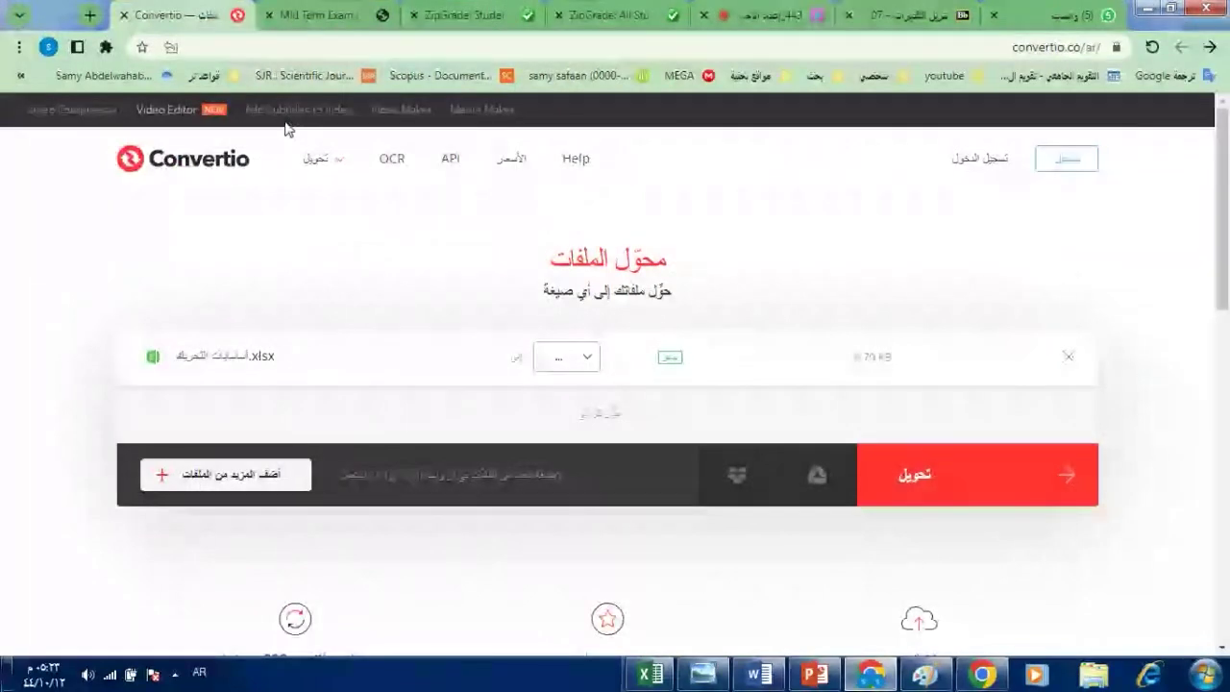
# Choose CSV from the document formats as the output format and convert the uploaded Excel file.
pyautogui.moveTo(317, 159)
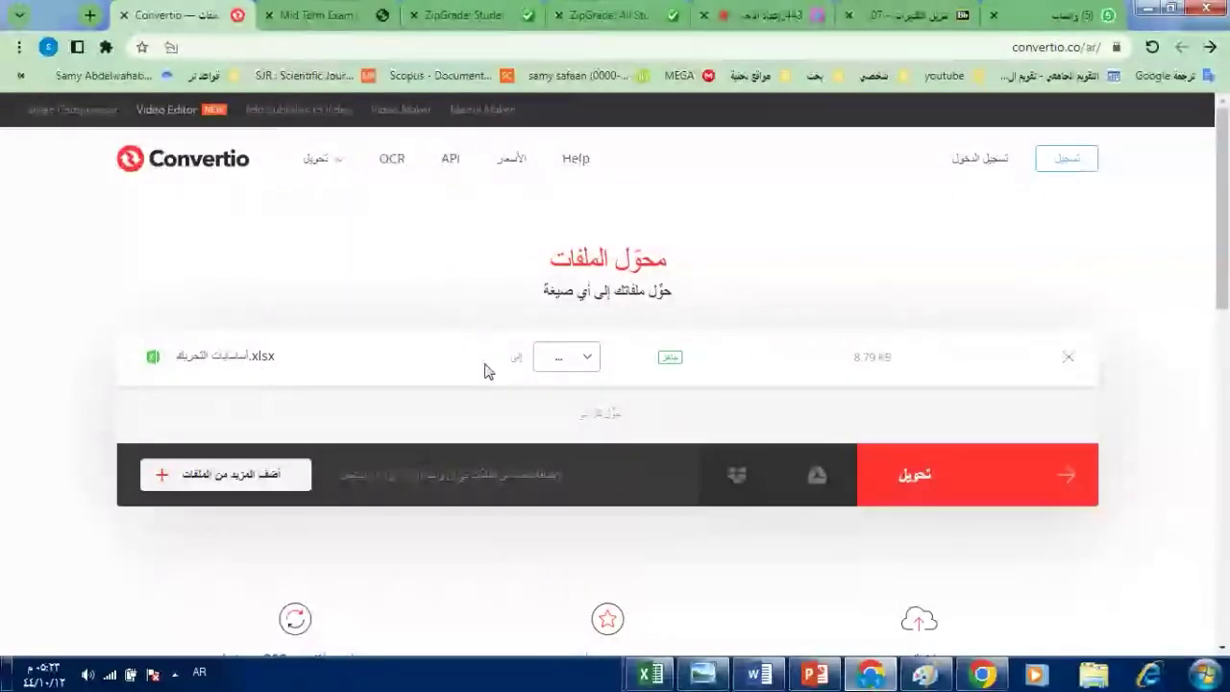
pyautogui.click(583, 361)
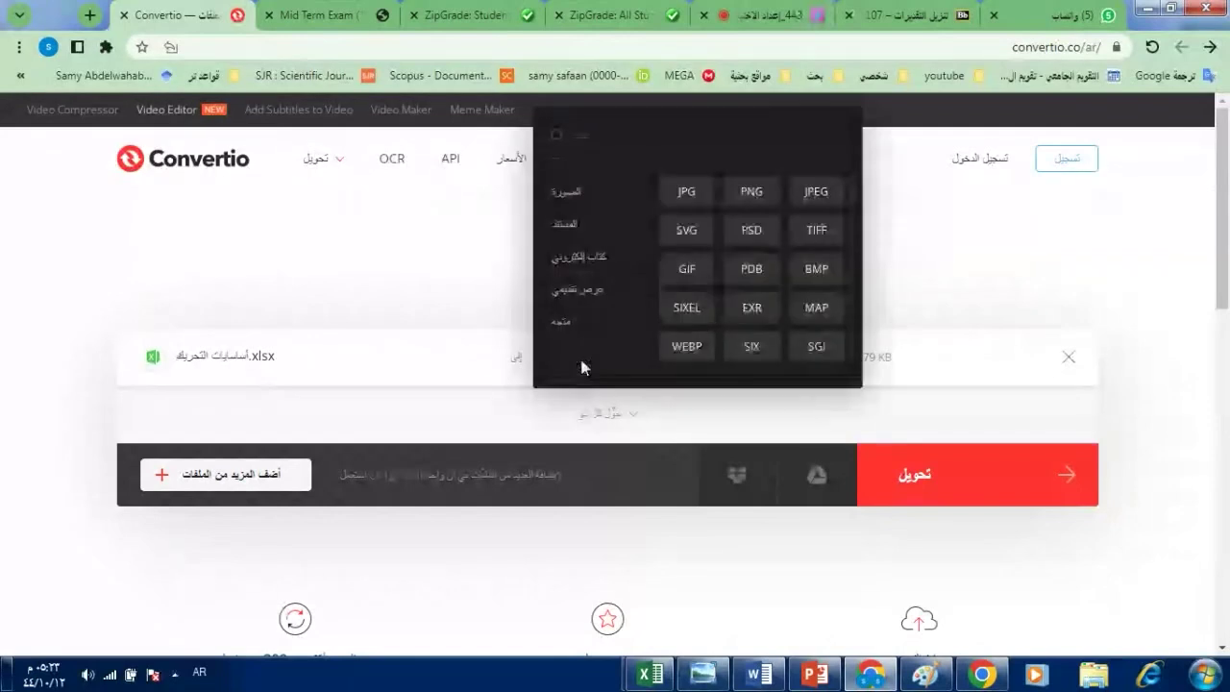
pyautogui.moveTo(568, 226)
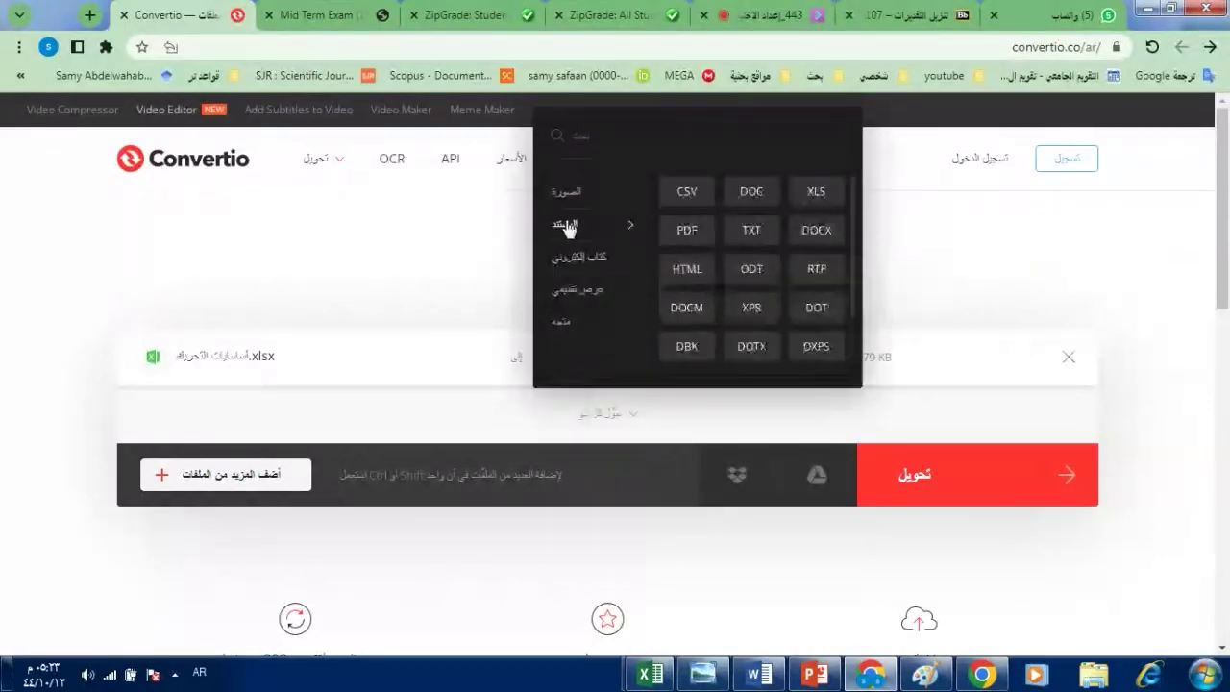
pyautogui.click(686, 196)
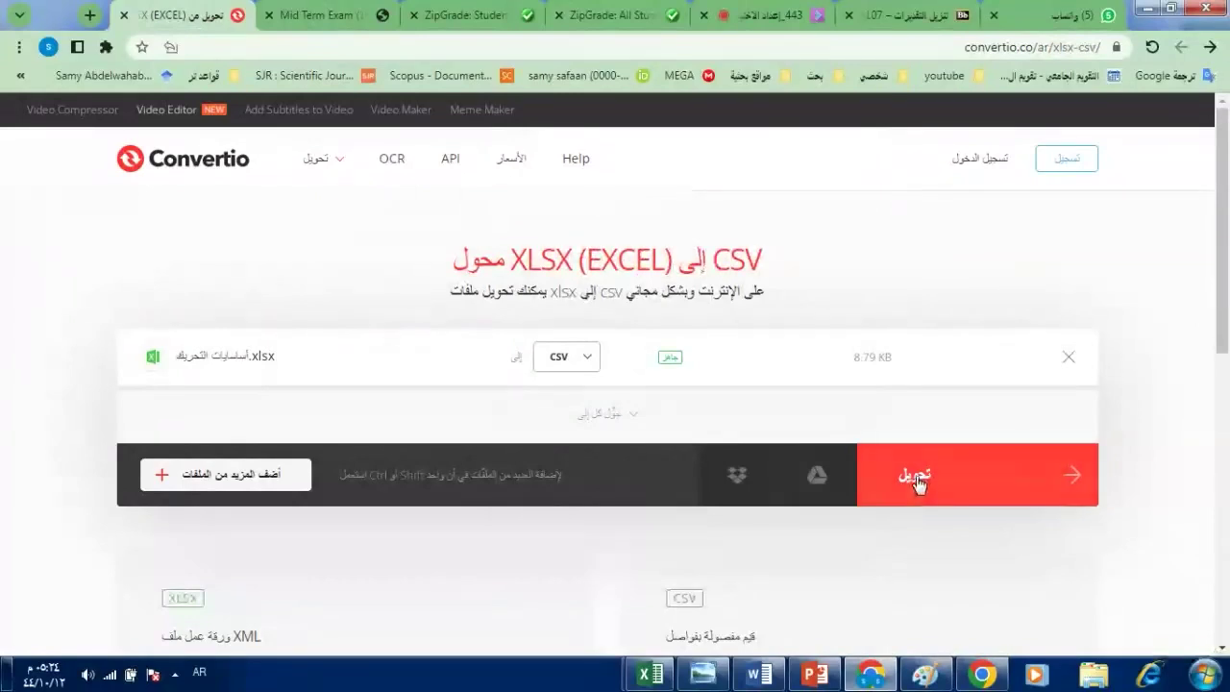
pyautogui.click(917, 483)
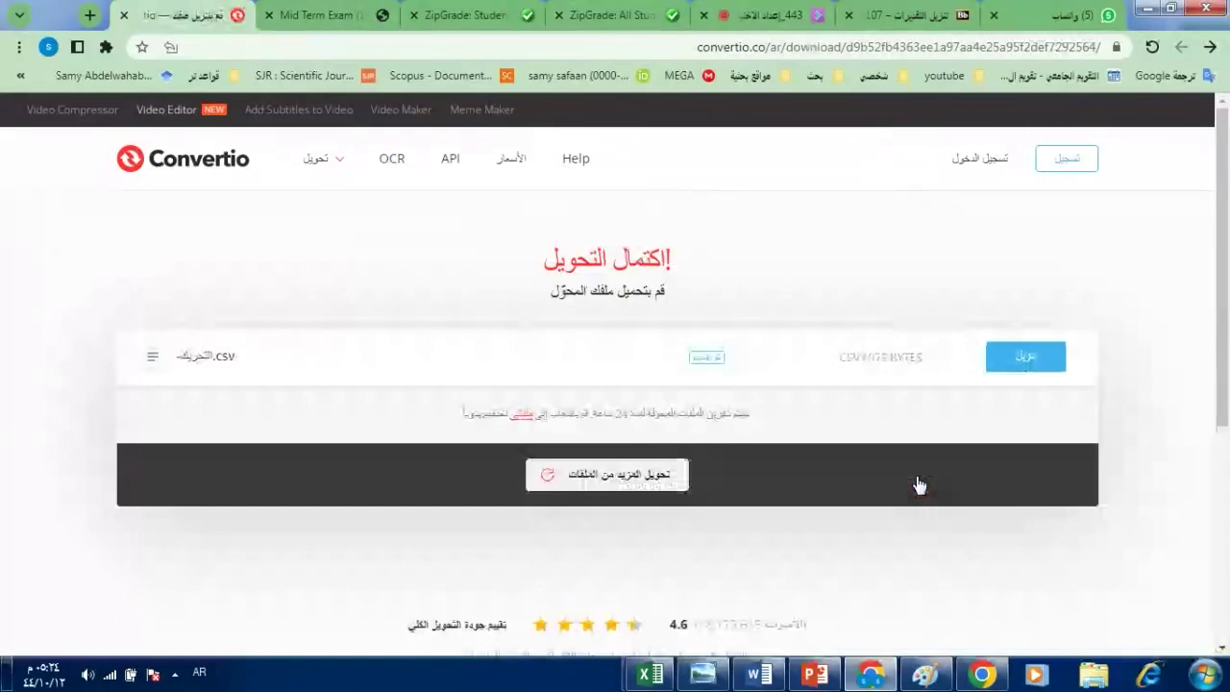
# Download the converted CSV file and open ZipGrade's page for importing students from CSV.
pyautogui.click(1020, 367)
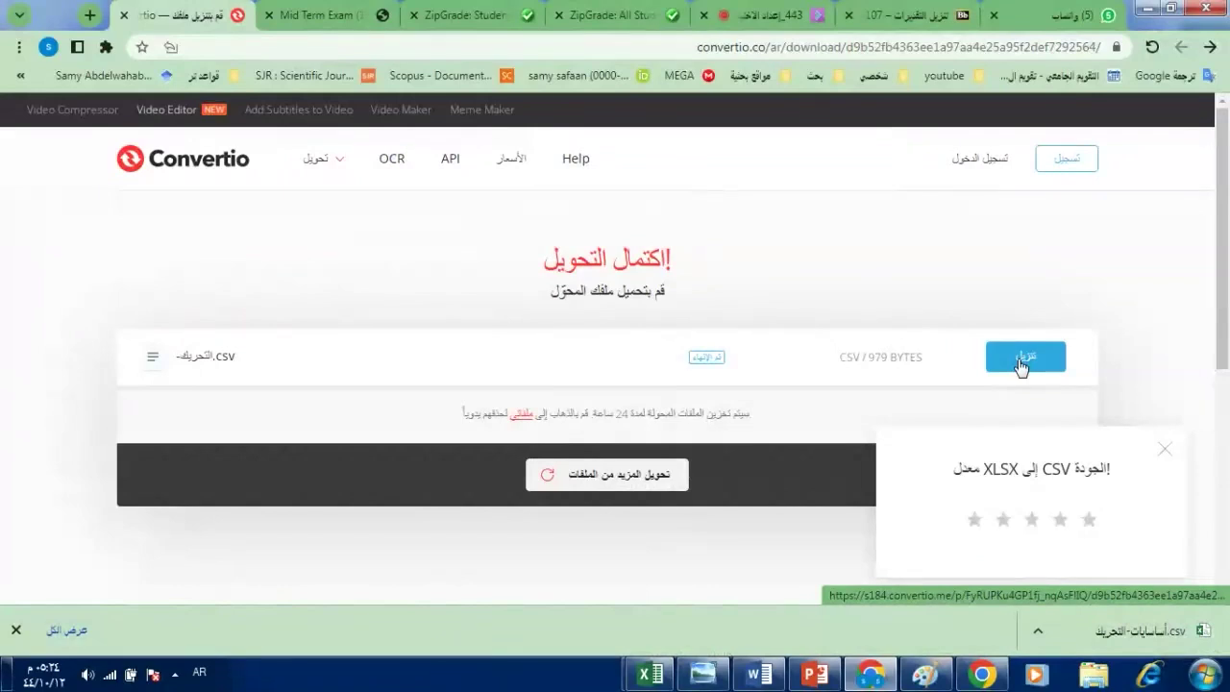
pyautogui.click(768, 22)
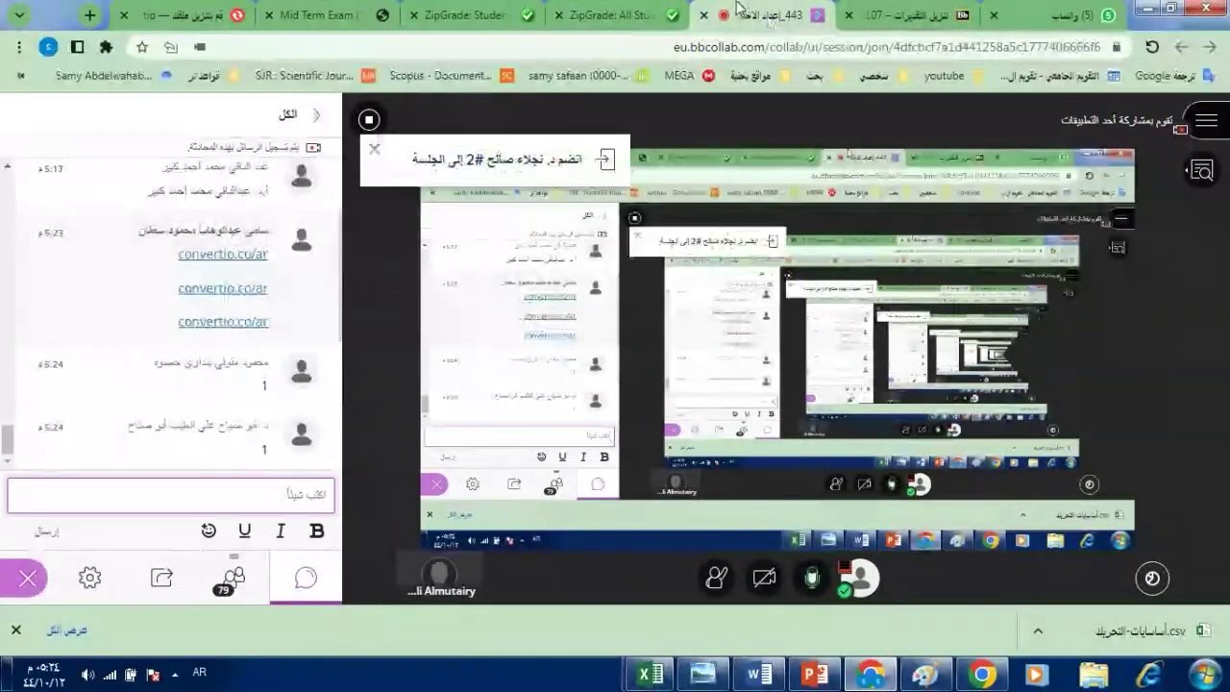
pyautogui.click(614, 14)
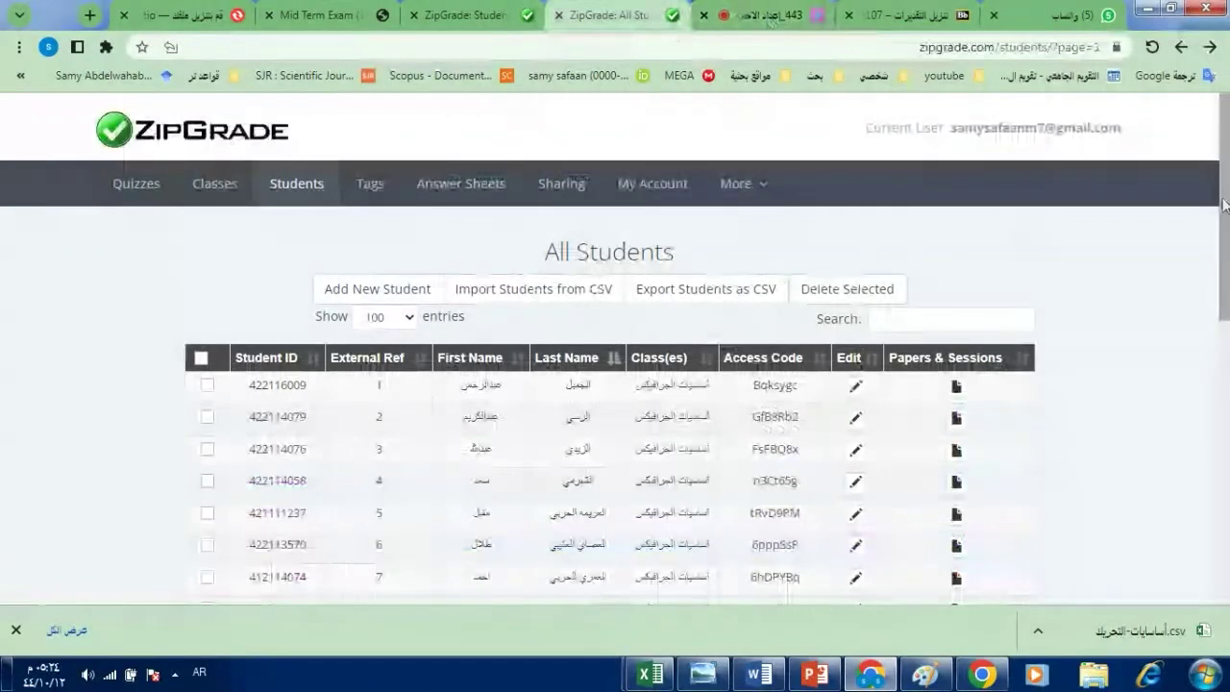
pyautogui.moveTo(1225, 204); pyautogui.dragTo(1224, 243)
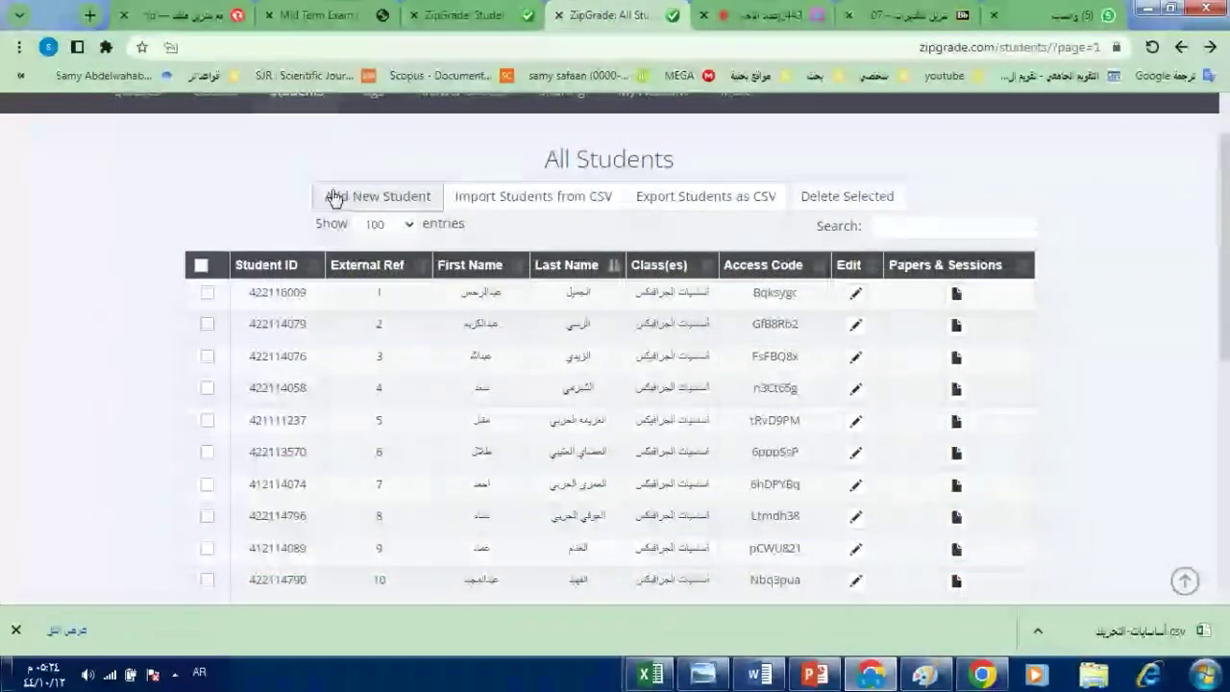
pyautogui.click(534, 205)
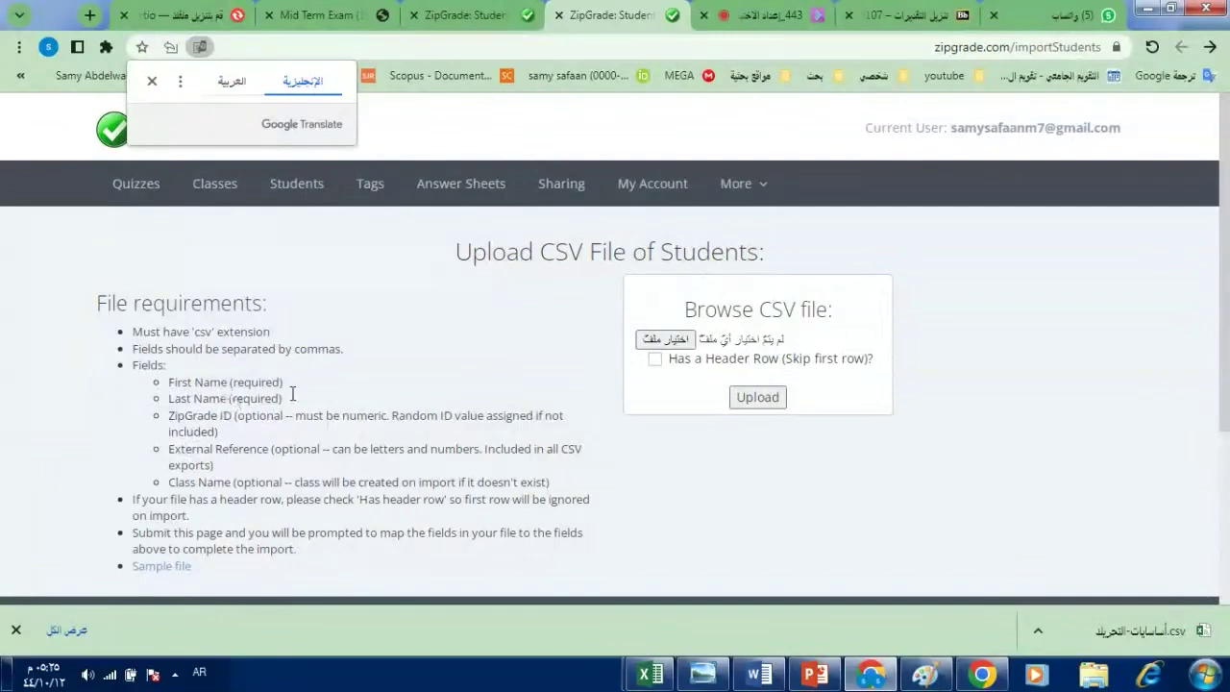
# Upload "أساسايات-التحريك.csv" from the downloads folder, marking it as having a header row.
pyautogui.click(665, 341)
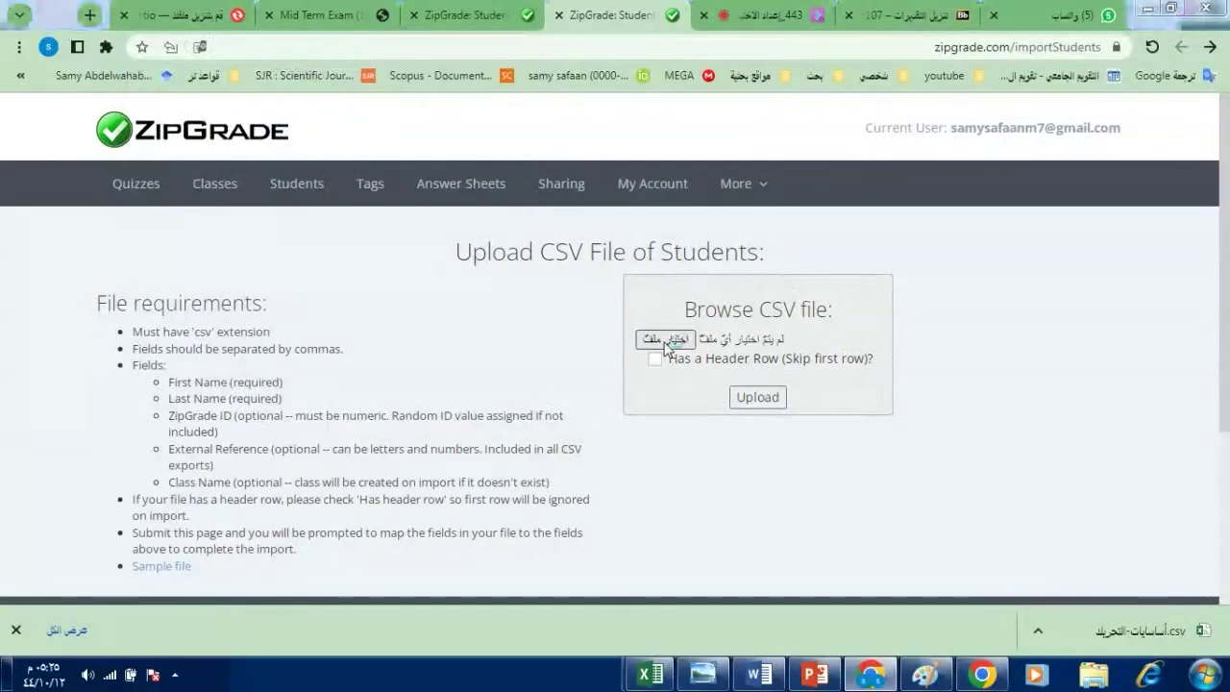
pyautogui.click(73, 126)
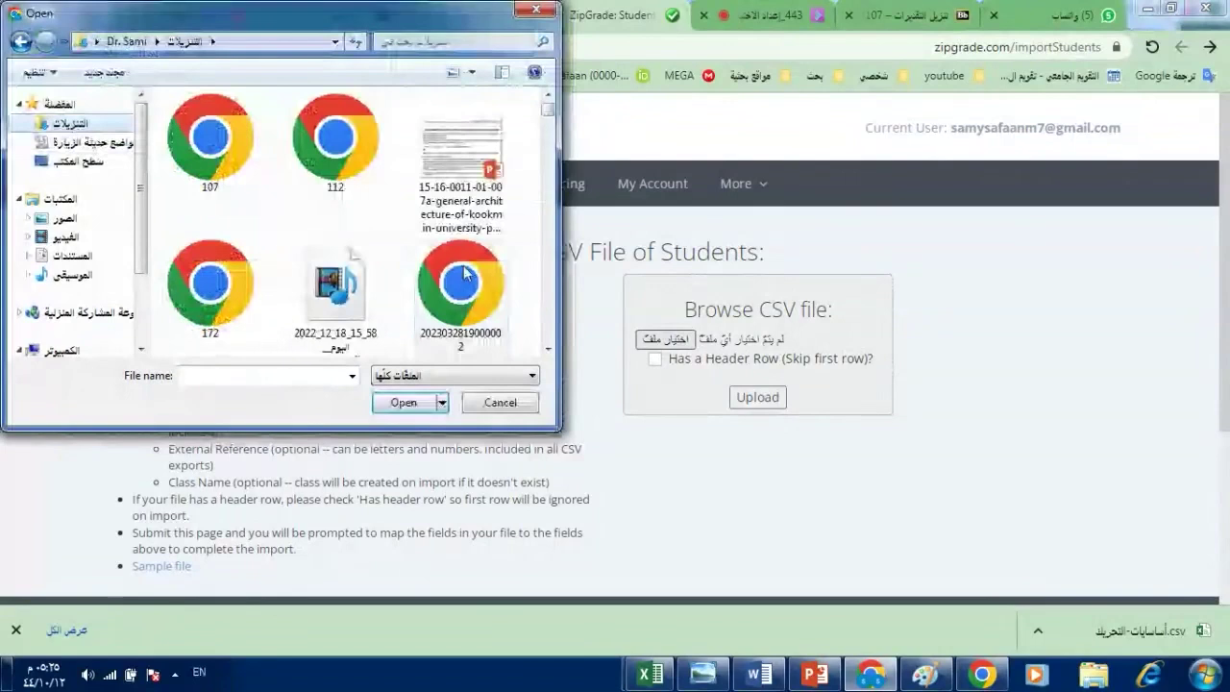
pyautogui.click(547, 350)
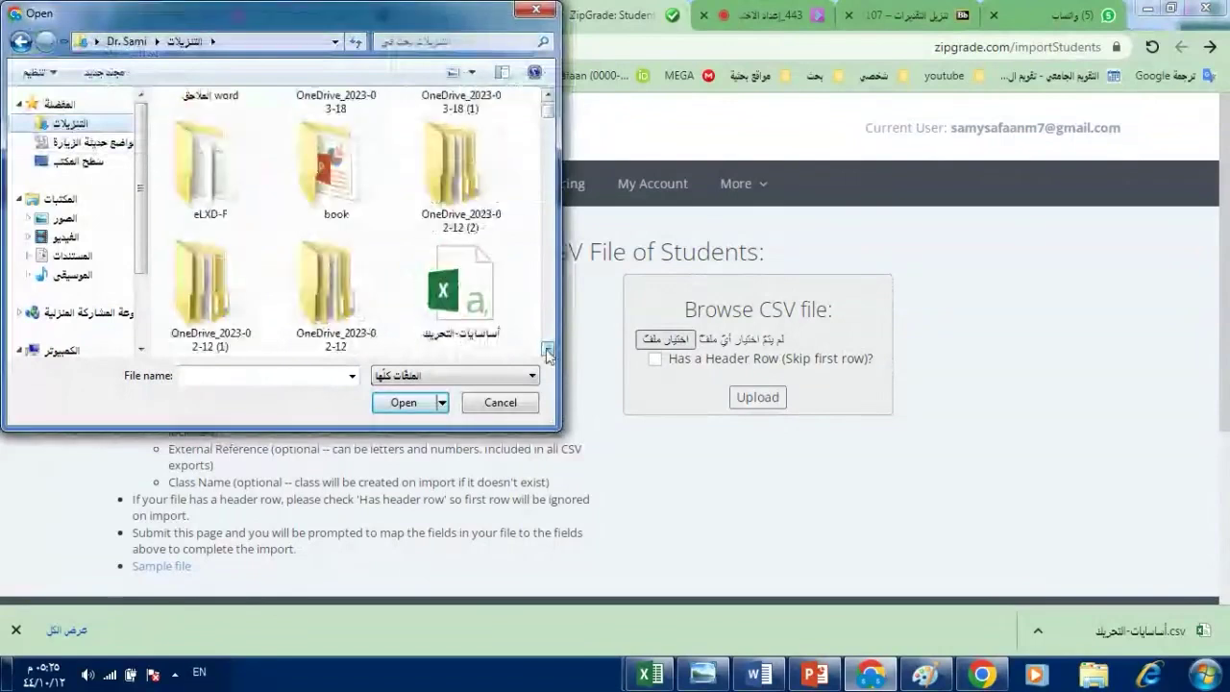
pyautogui.doubleClick(458, 297)
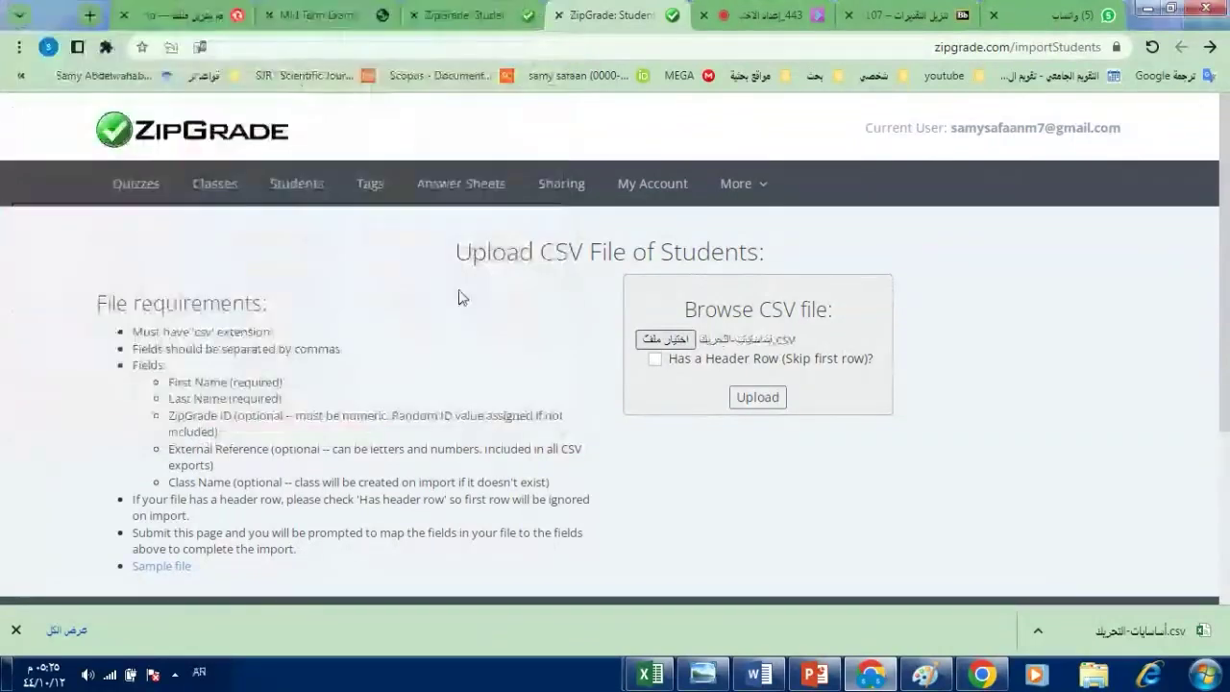
pyautogui.click(657, 360)
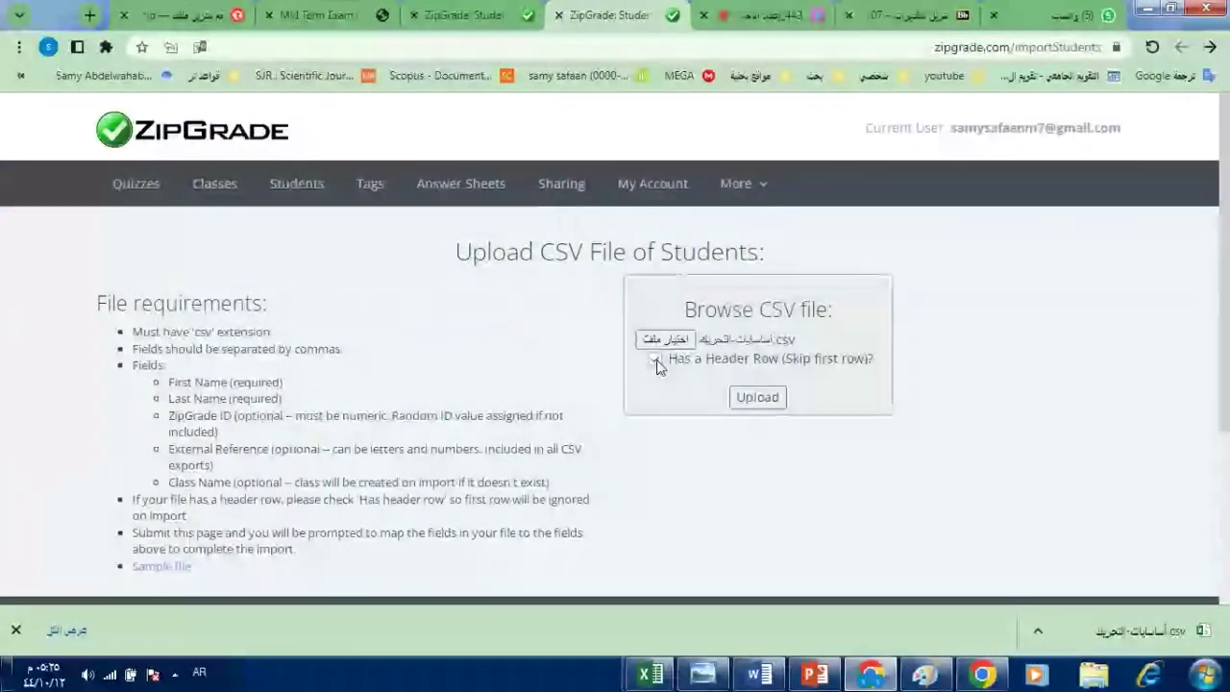
pyautogui.click(765, 402)
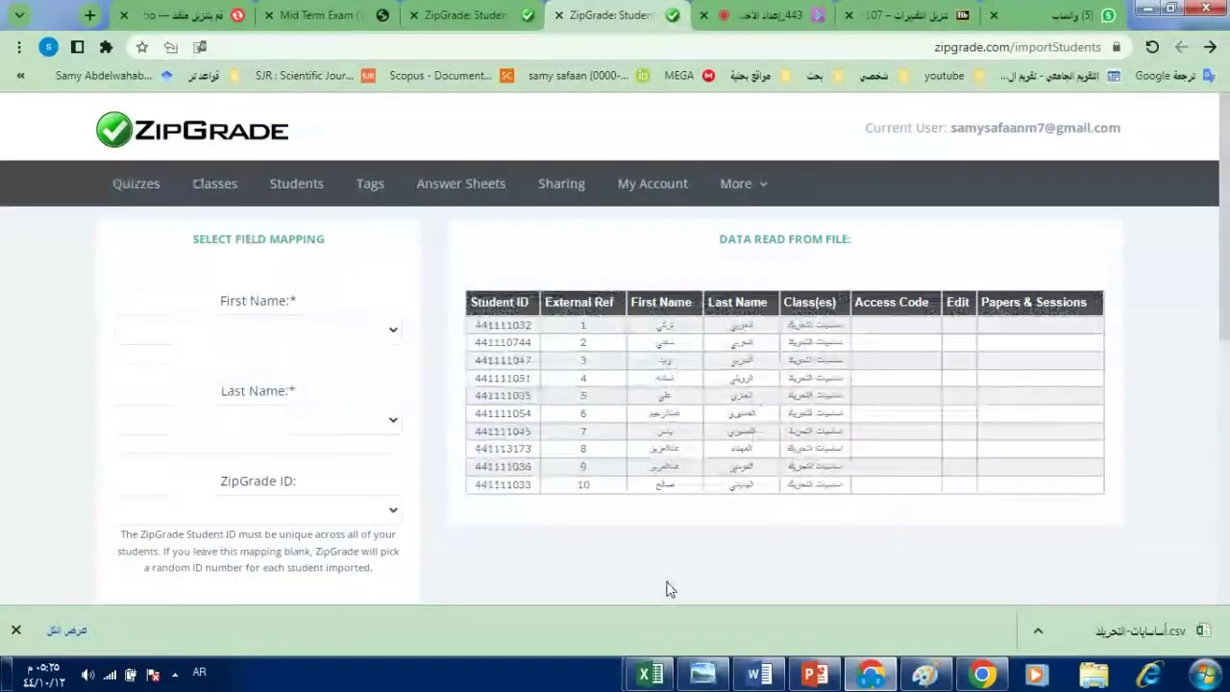
pyautogui.moveTo(661, 675)
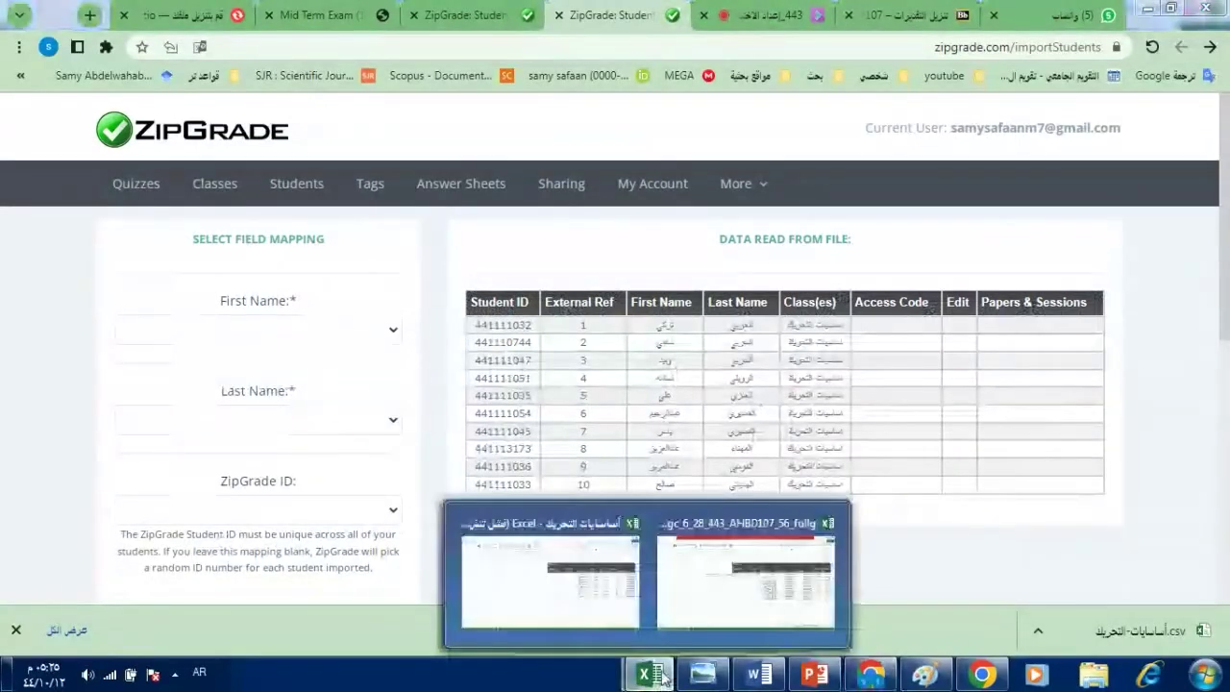
pyautogui.moveTo(727, 612)
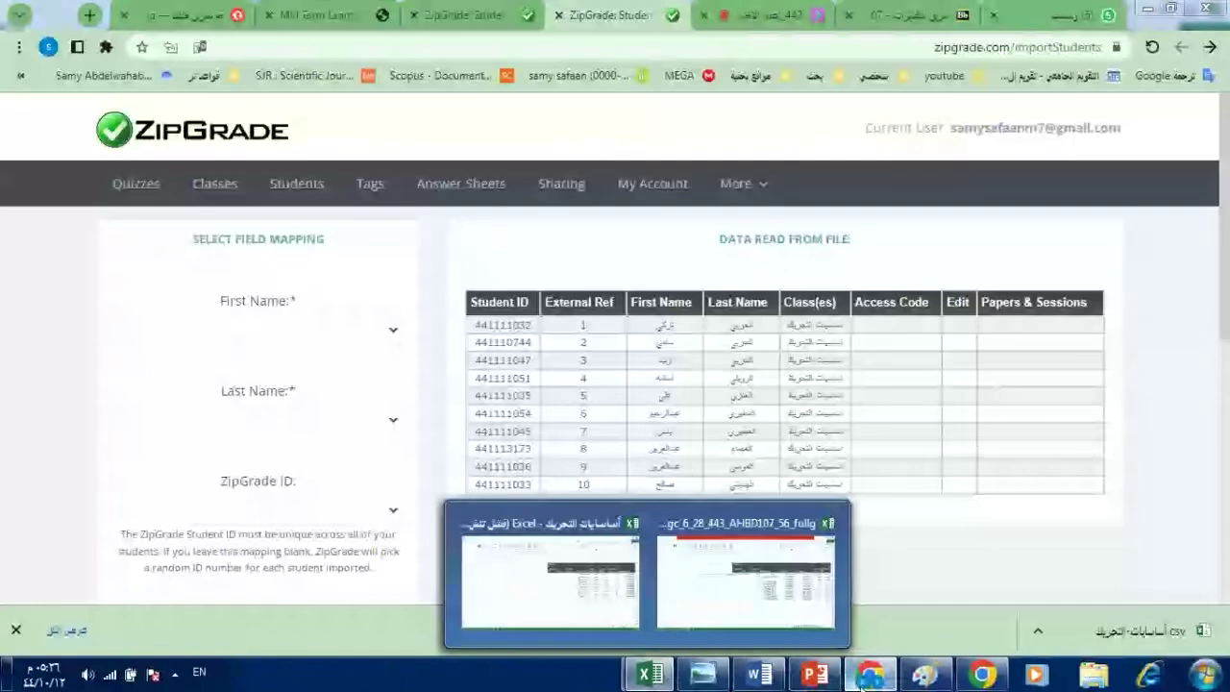
pyautogui.click(862, 679)
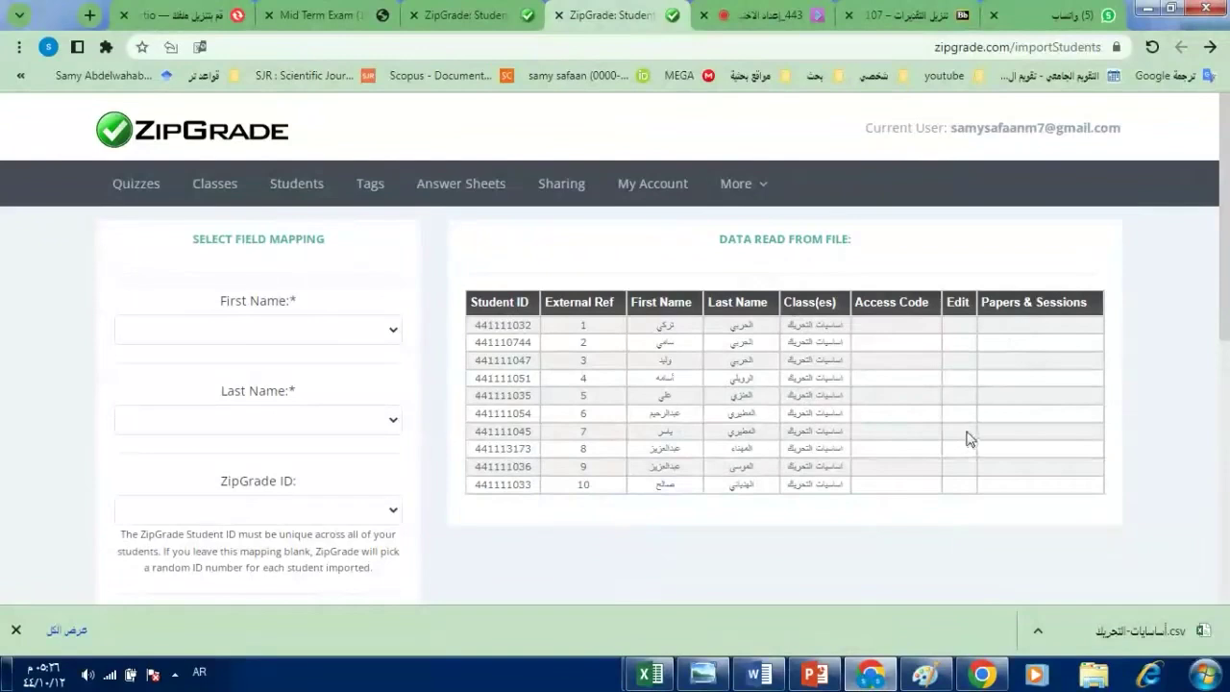
# Map First Name to First Name, Last Name to Last Name, ZipGrade ID to Student ID and External Reference to External Ref.
pyautogui.click(255, 331)
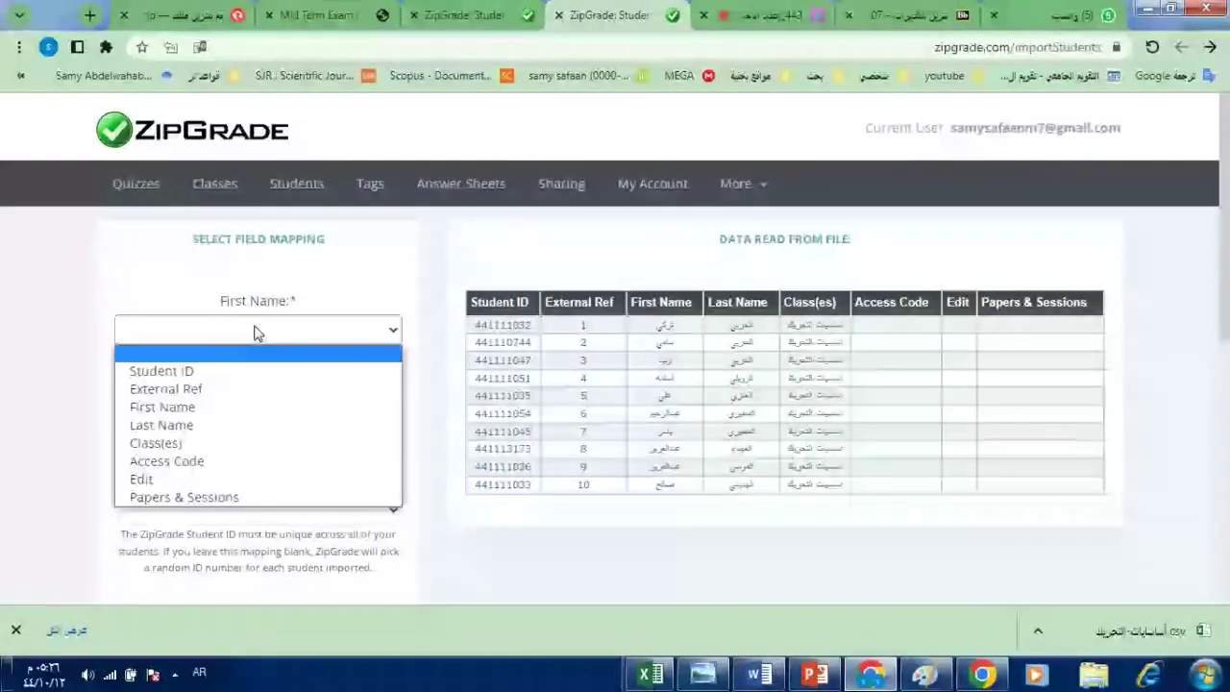
pyautogui.click(240, 406)
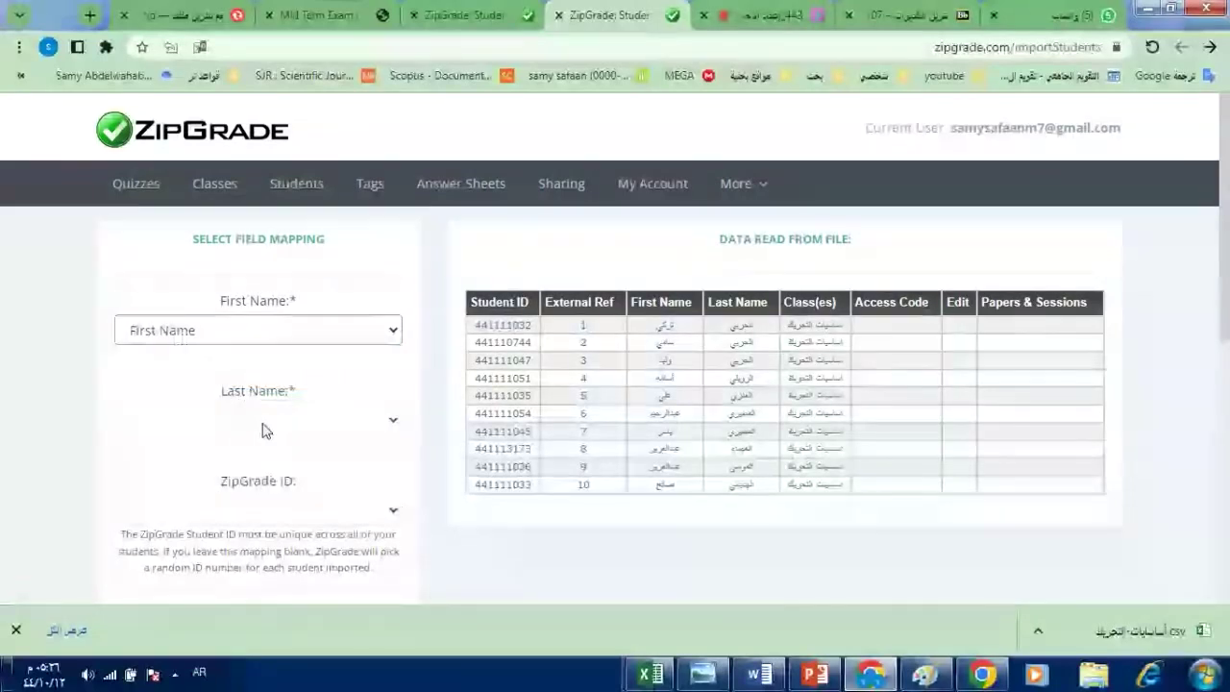
pyautogui.click(262, 423)
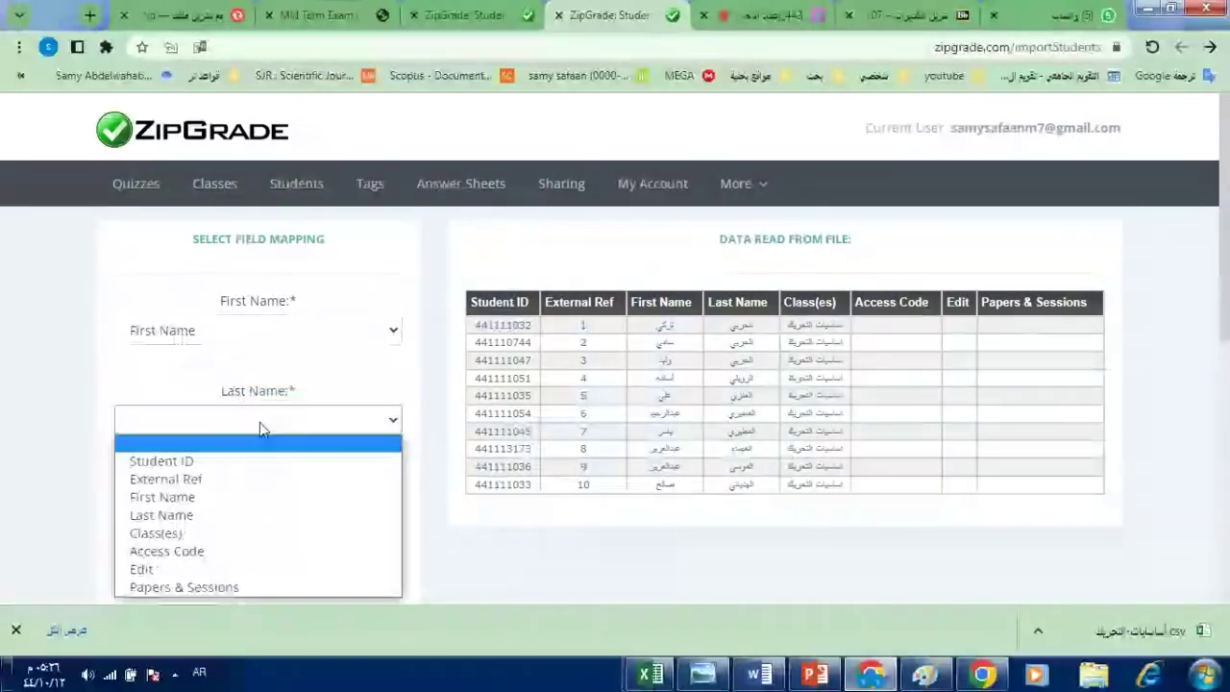
pyautogui.click(247, 514)
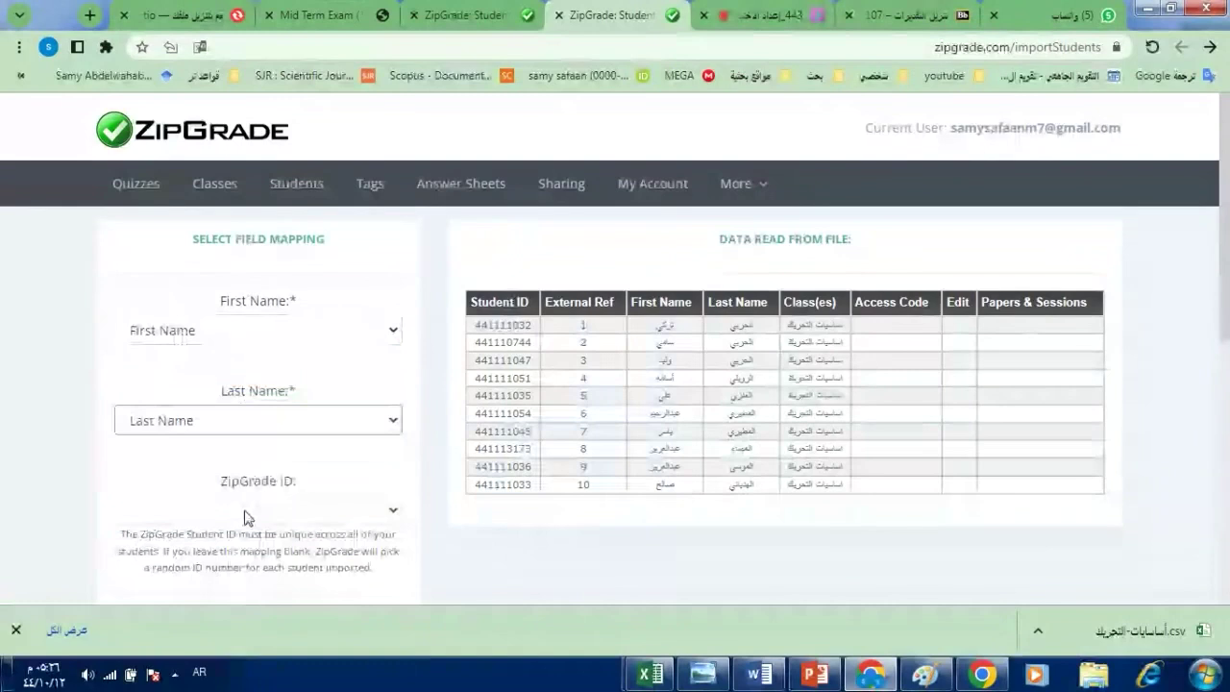
pyautogui.click(255, 511)
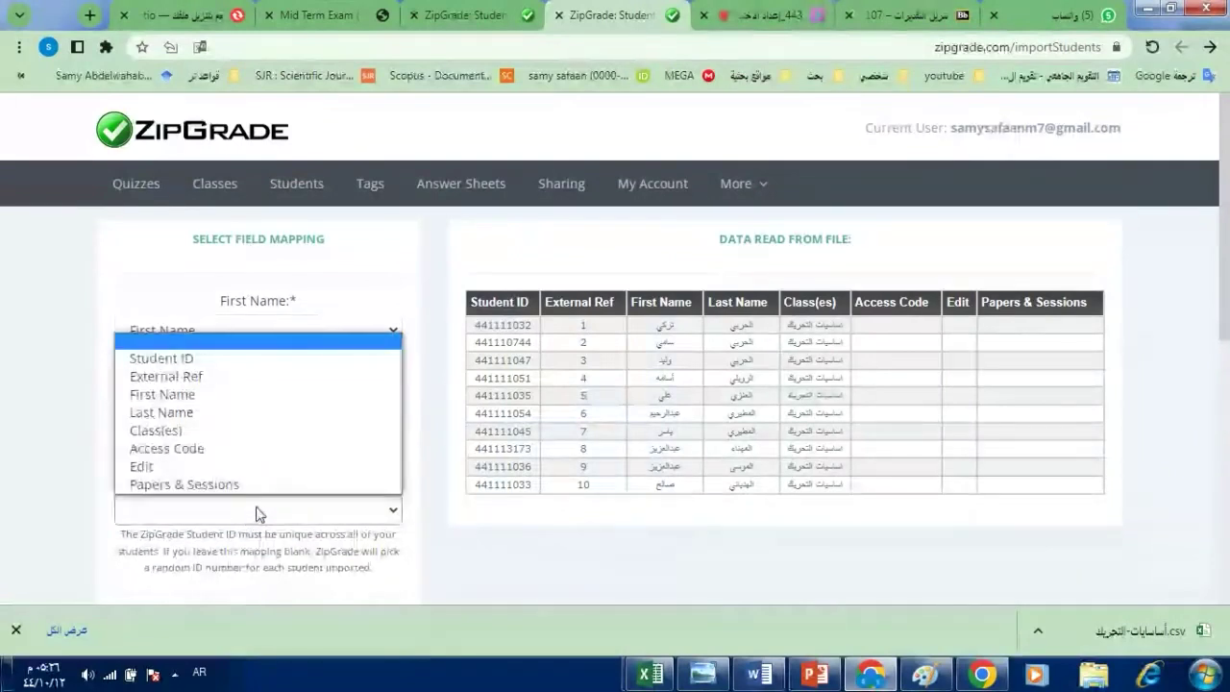
pyautogui.click(216, 361)
pyautogui.moveTo(1223, 270); pyautogui.dragTo(1223, 354)
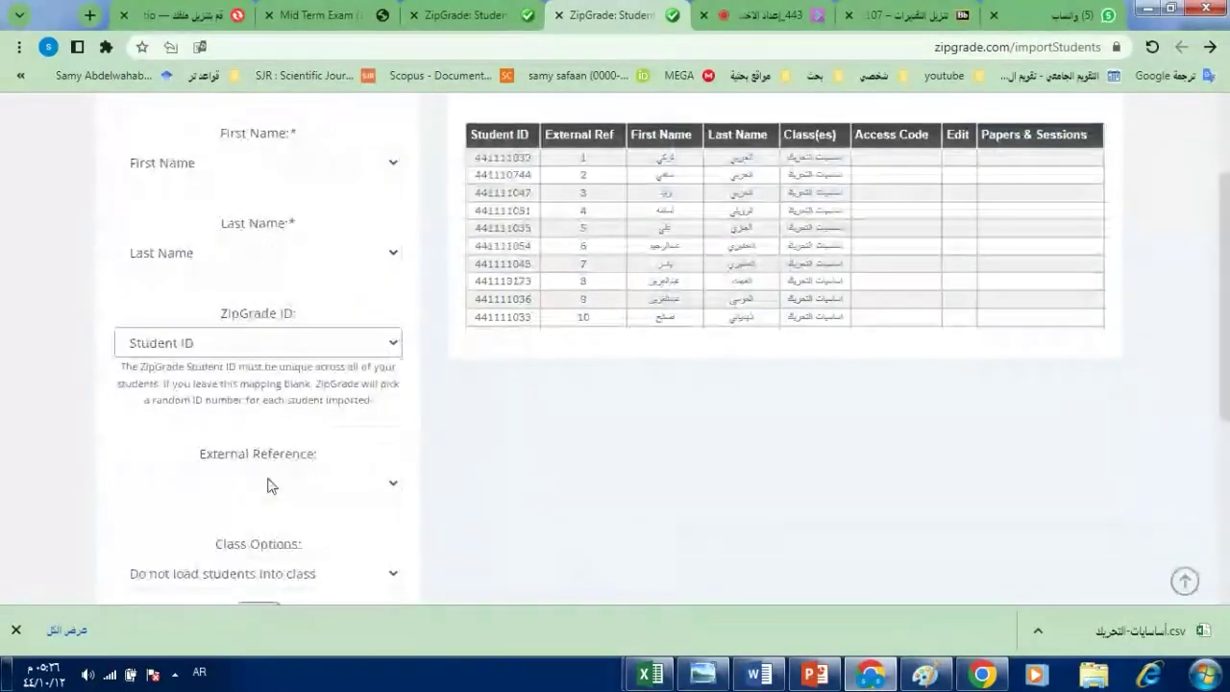
pyautogui.click(269, 483)
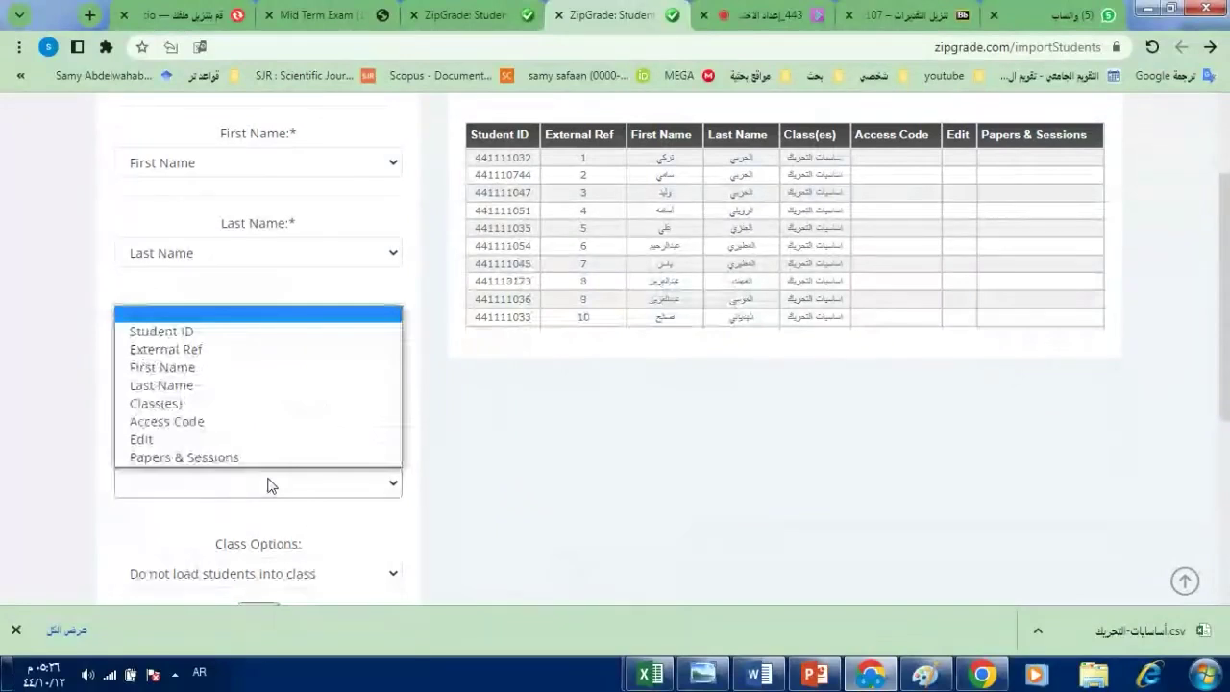
pyautogui.click(224, 350)
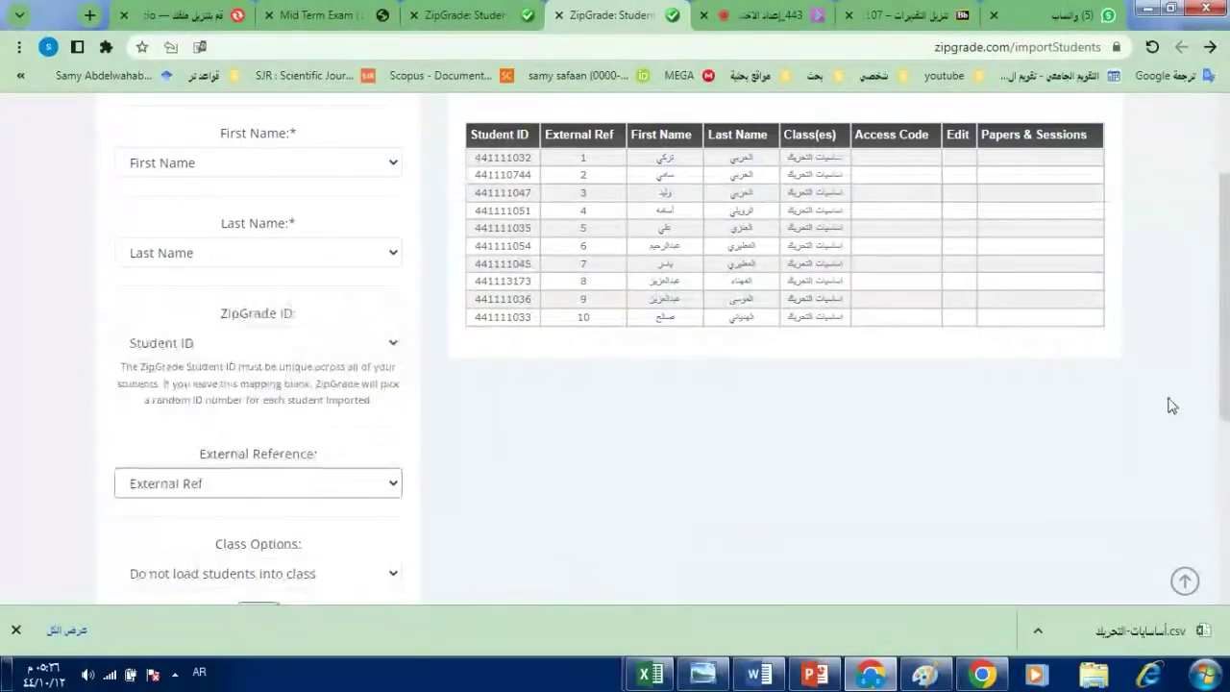
# Set the class options to place students into the existing class "أساسيات التحريك".
pyautogui.moveTo(1224, 341); pyautogui.dragTo(1218, 406)
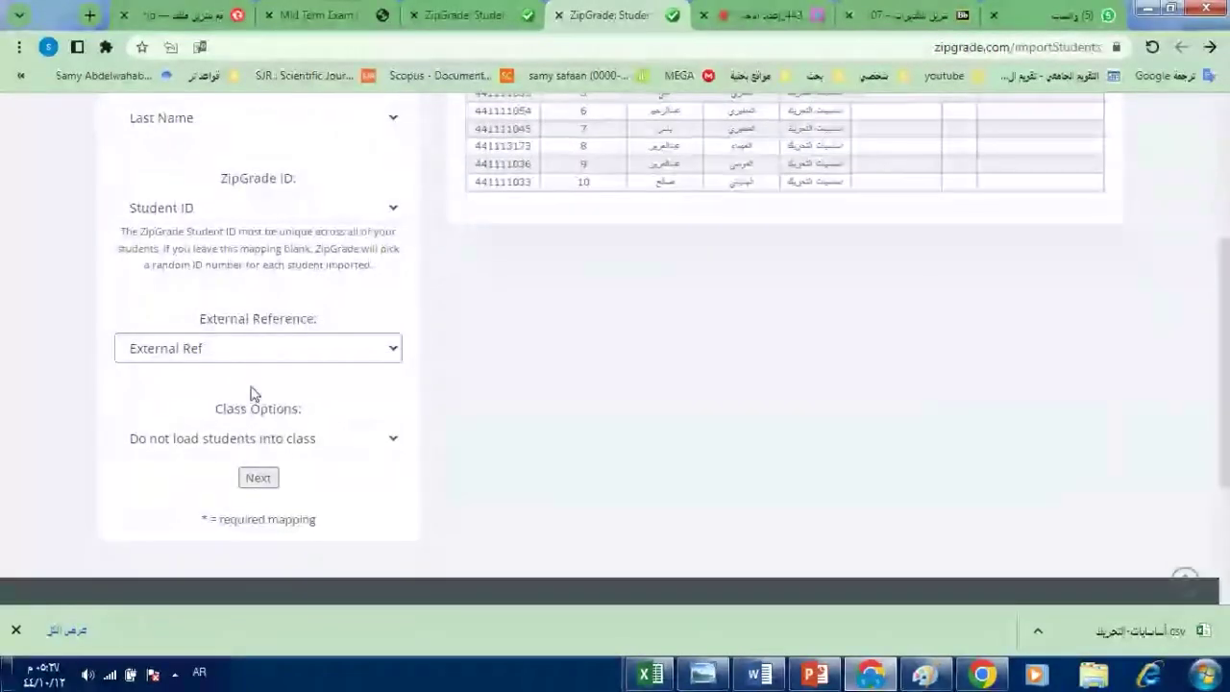
pyautogui.click(240, 442)
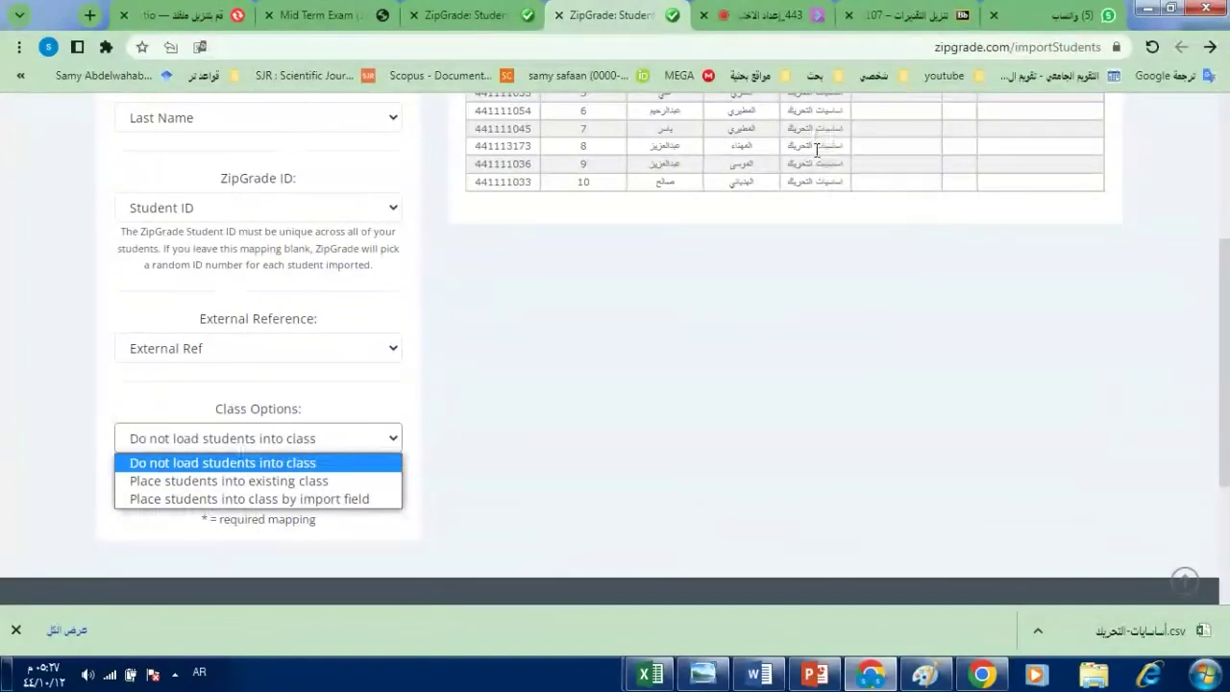
pyautogui.click(264, 481)
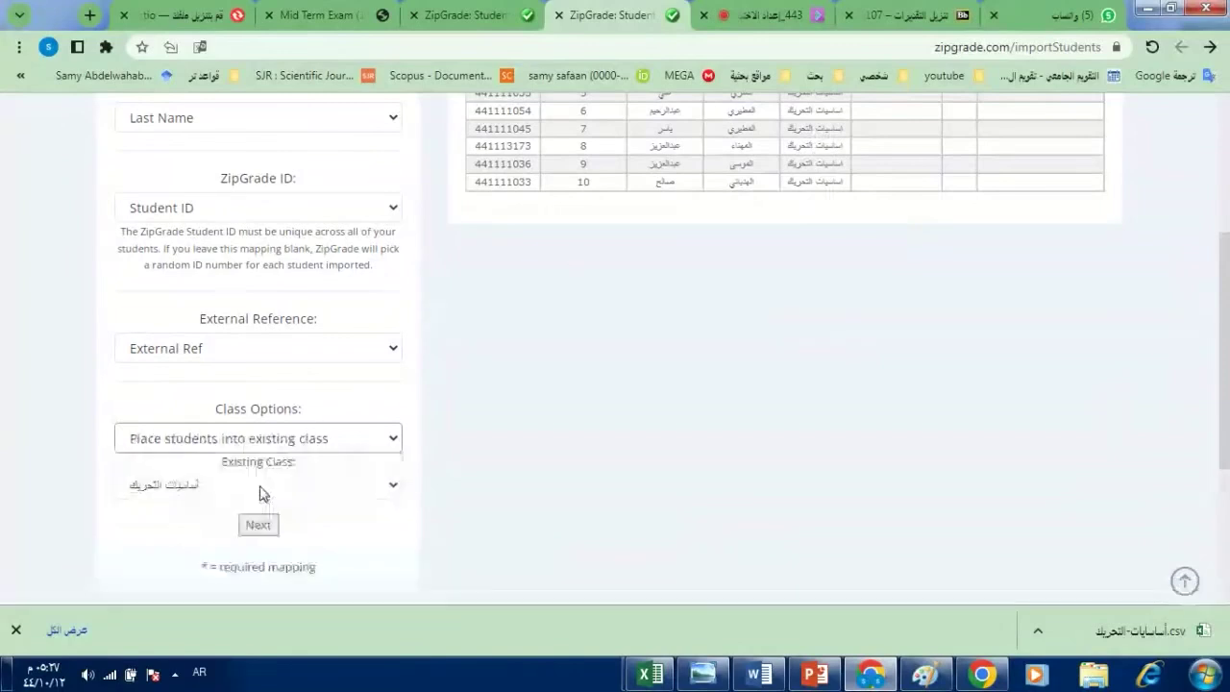
pyautogui.click(210, 494)
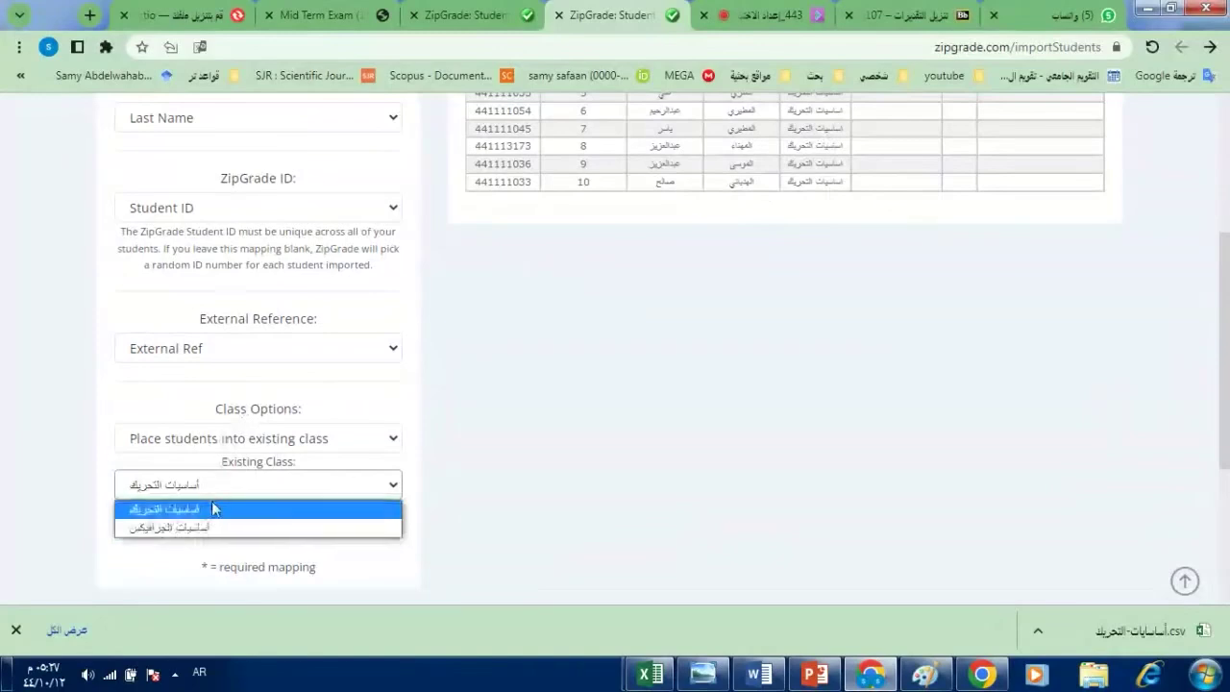
pyautogui.click(471, 469)
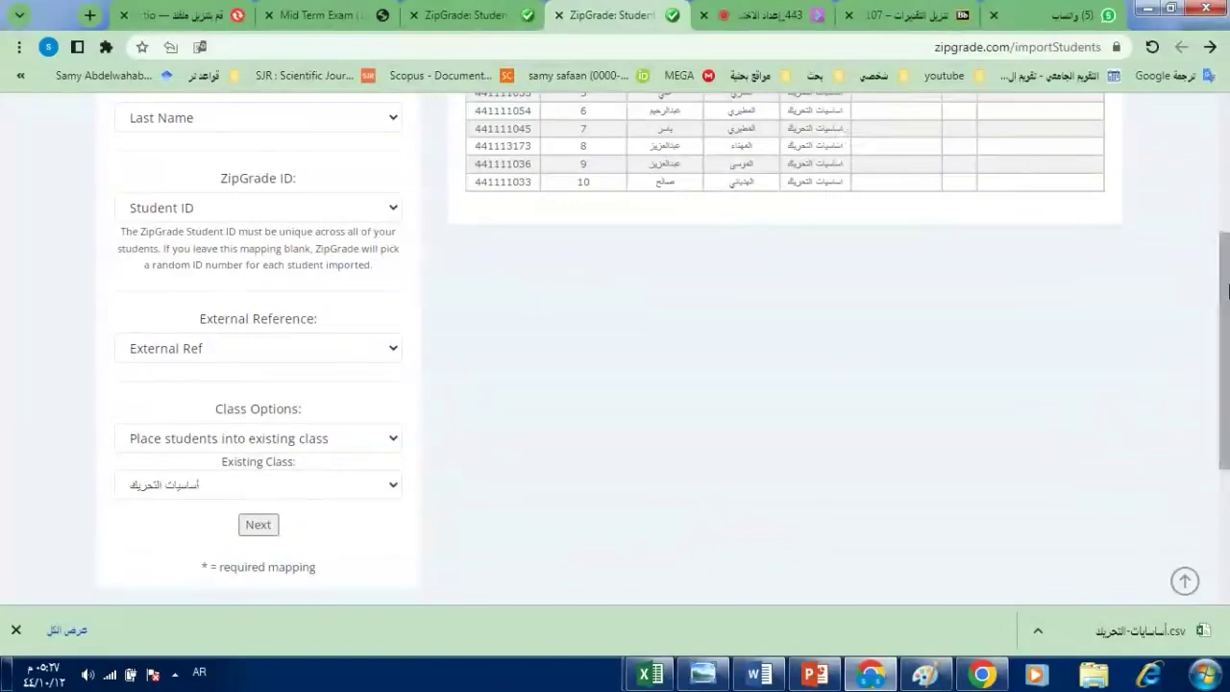
# Check the field mapping against the data read from the file and submit it to import the students.
pyautogui.moveTo(1225, 293); pyautogui.dragTo(1227, 240)
pyautogui.scroll(1, 472, 293)
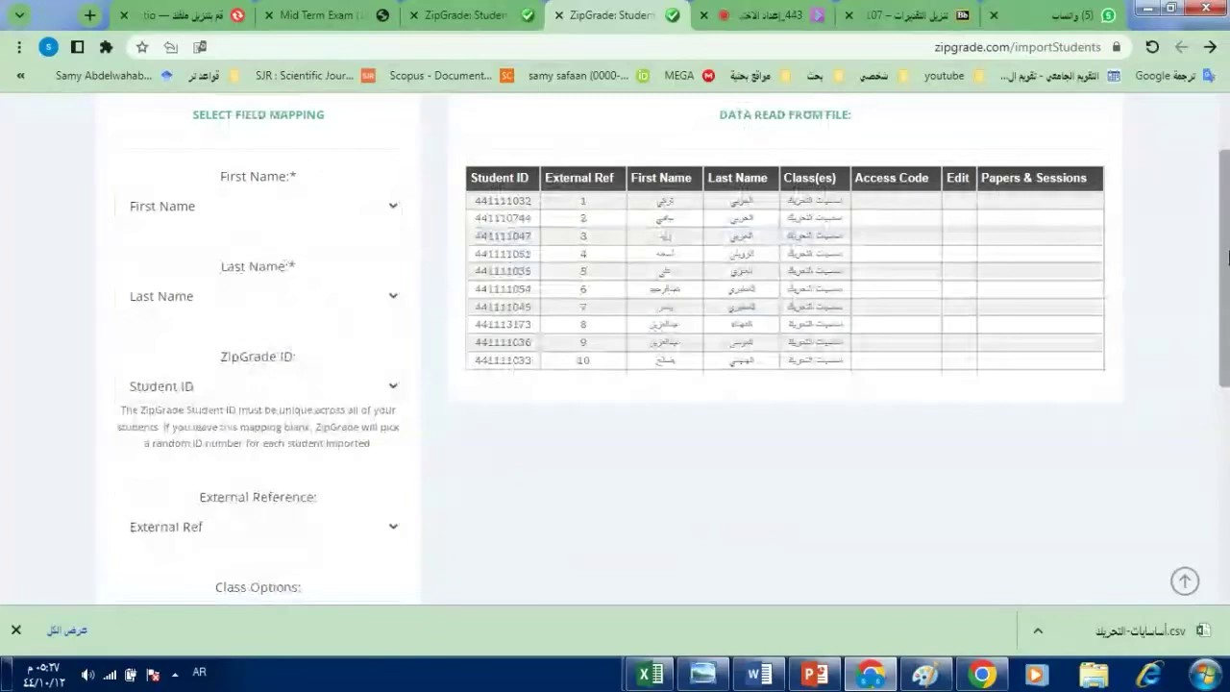
pyautogui.moveTo(1228, 258); pyautogui.dragTo(1225, 411)
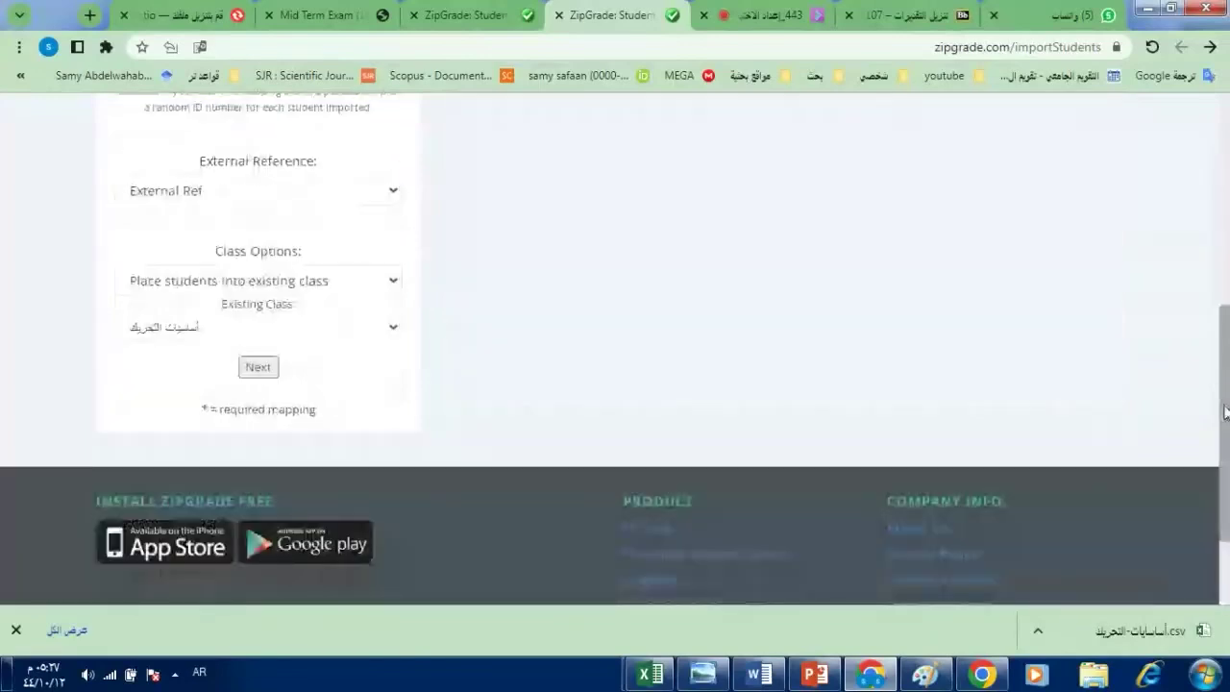
pyautogui.click(254, 373)
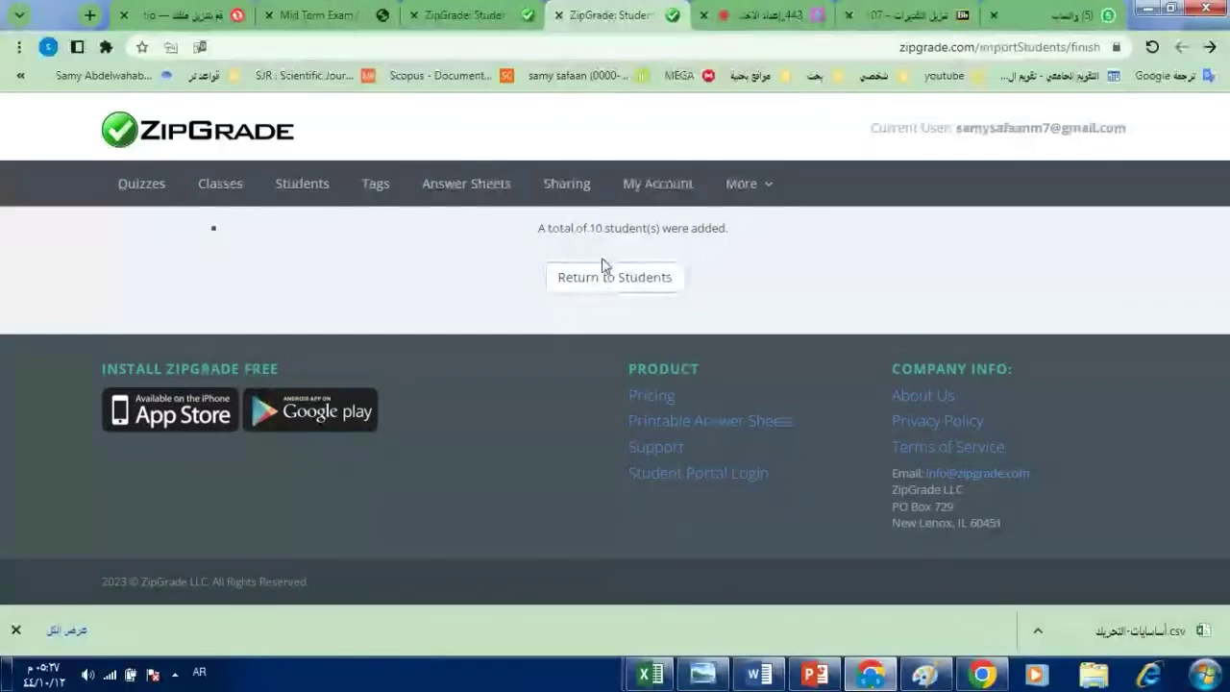
# Return to the All Students list and look through it for the imported students and their classes.
pyautogui.click(590, 284)
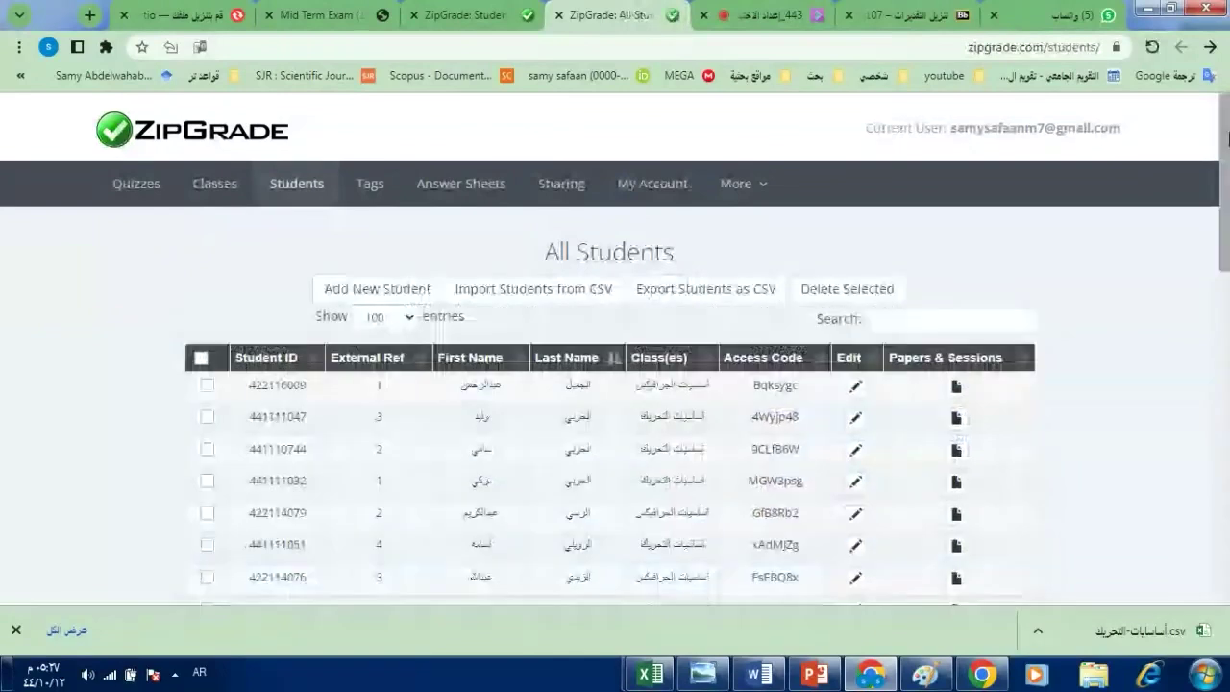
pyautogui.moveTo(1224, 115); pyautogui.dragTo(1201, 160)
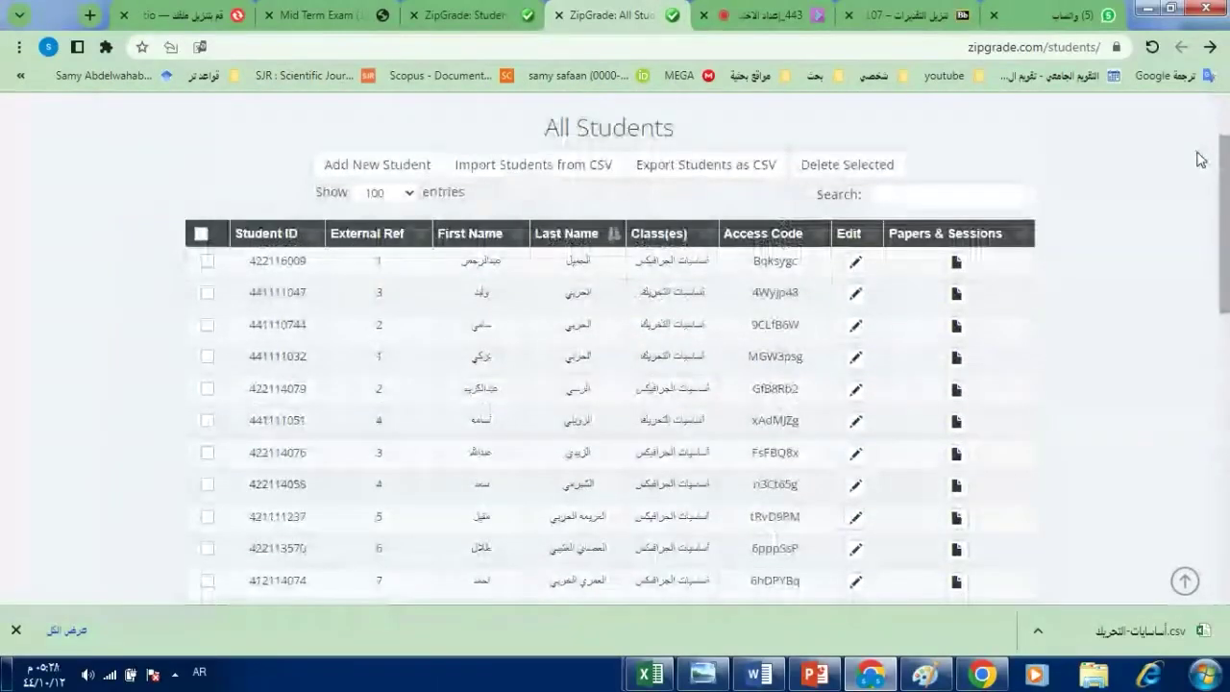
pyautogui.scroll(-3, 1200, 160)
pyautogui.scroll(-3, 1189, 257)
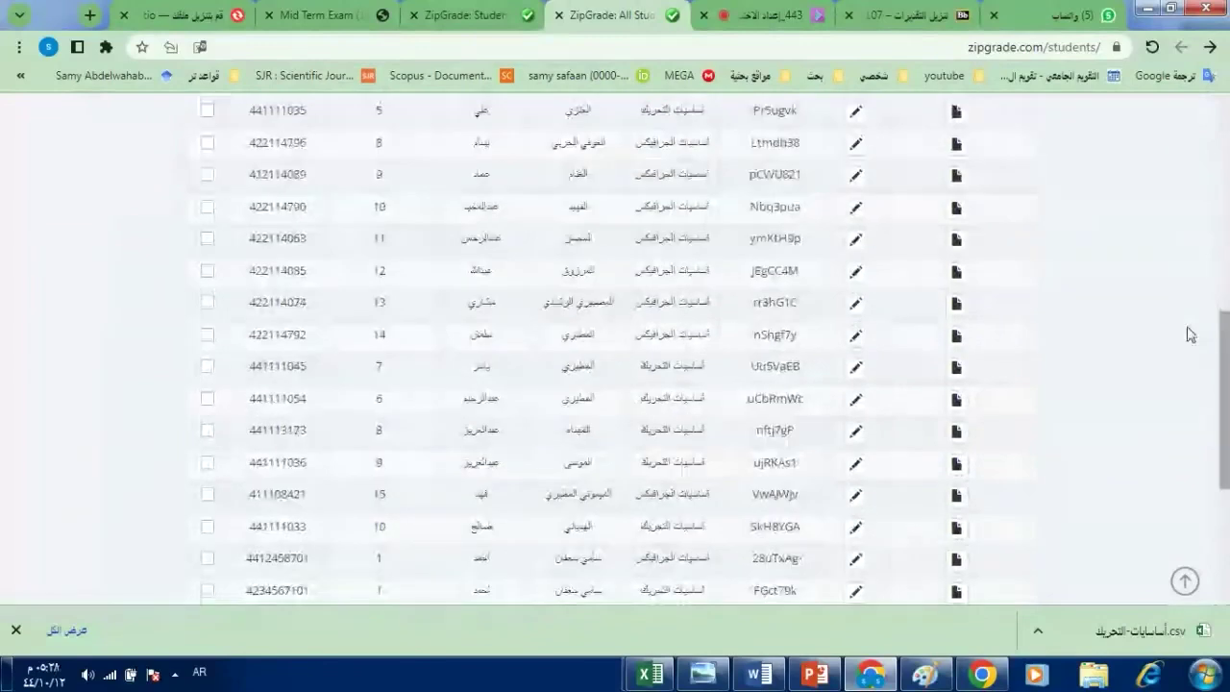
pyautogui.scroll(-1, 1187, 339)
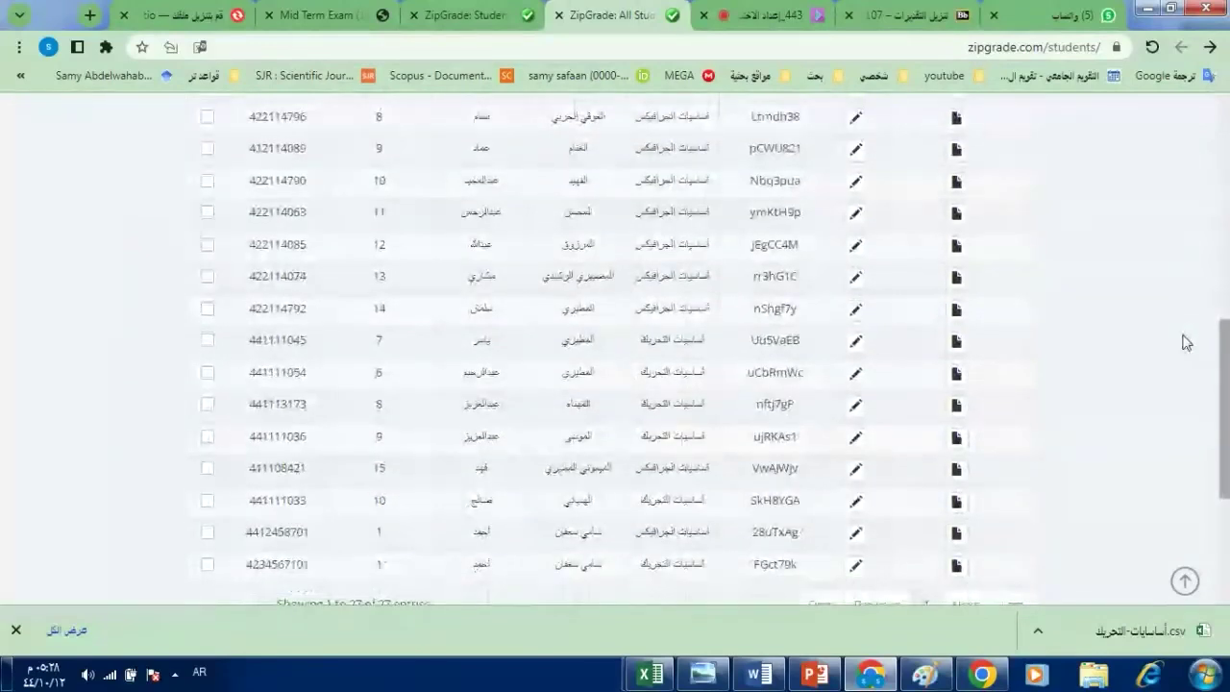
pyautogui.scroll(1, 1186, 332)
pyautogui.scroll(1, 1185, 312)
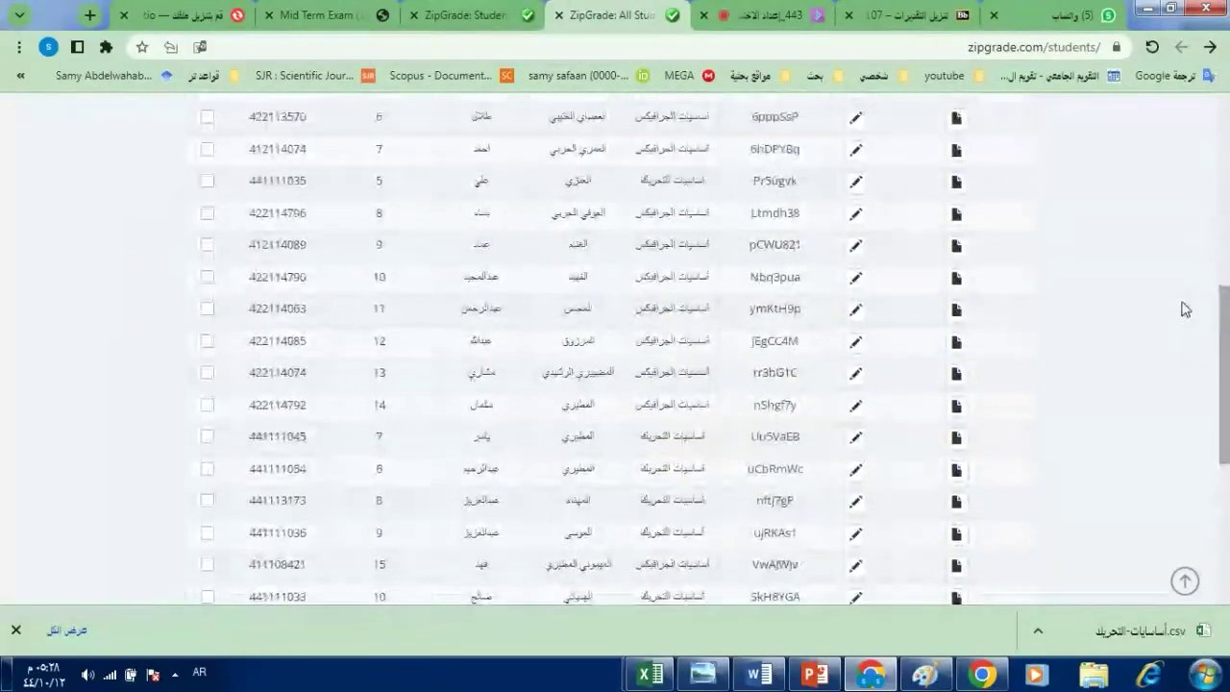
# Review the All Students list through to its last entries, checking the students' IDs, external references and assigned classes.
pyautogui.scroll(1, 1185, 306)
pyautogui.scroll(1, 1183, 296)
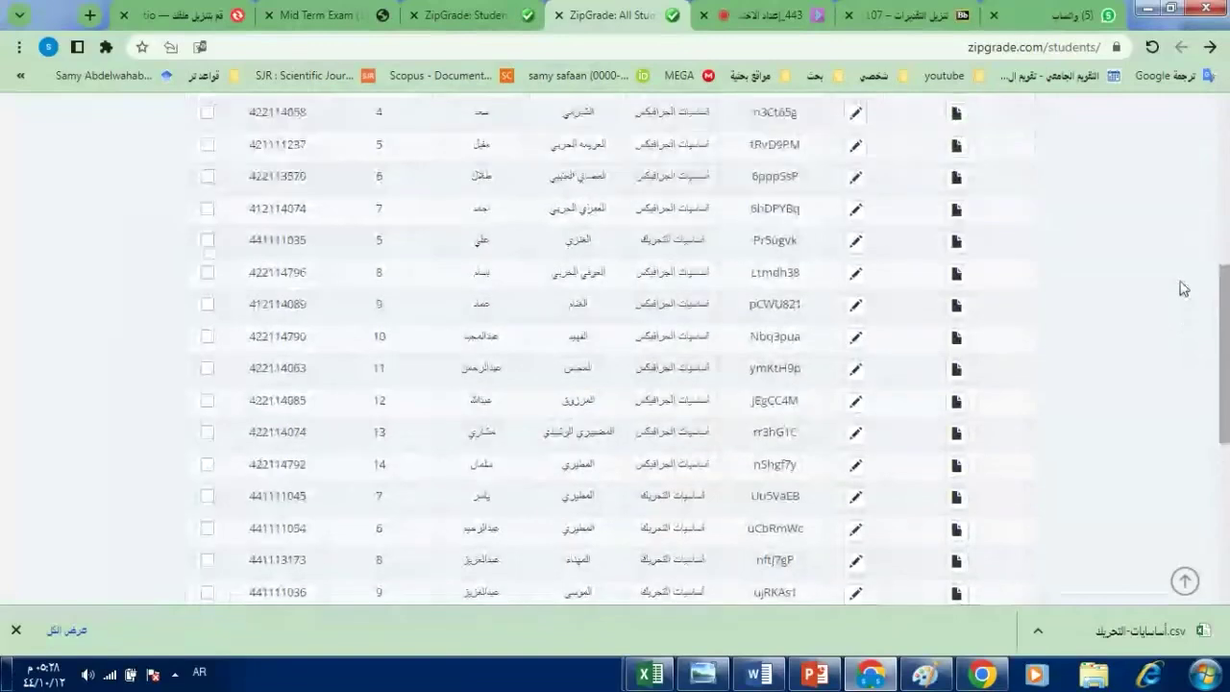
pyautogui.scroll(-1, 1182, 291)
pyautogui.scroll(-2, 1182, 293)
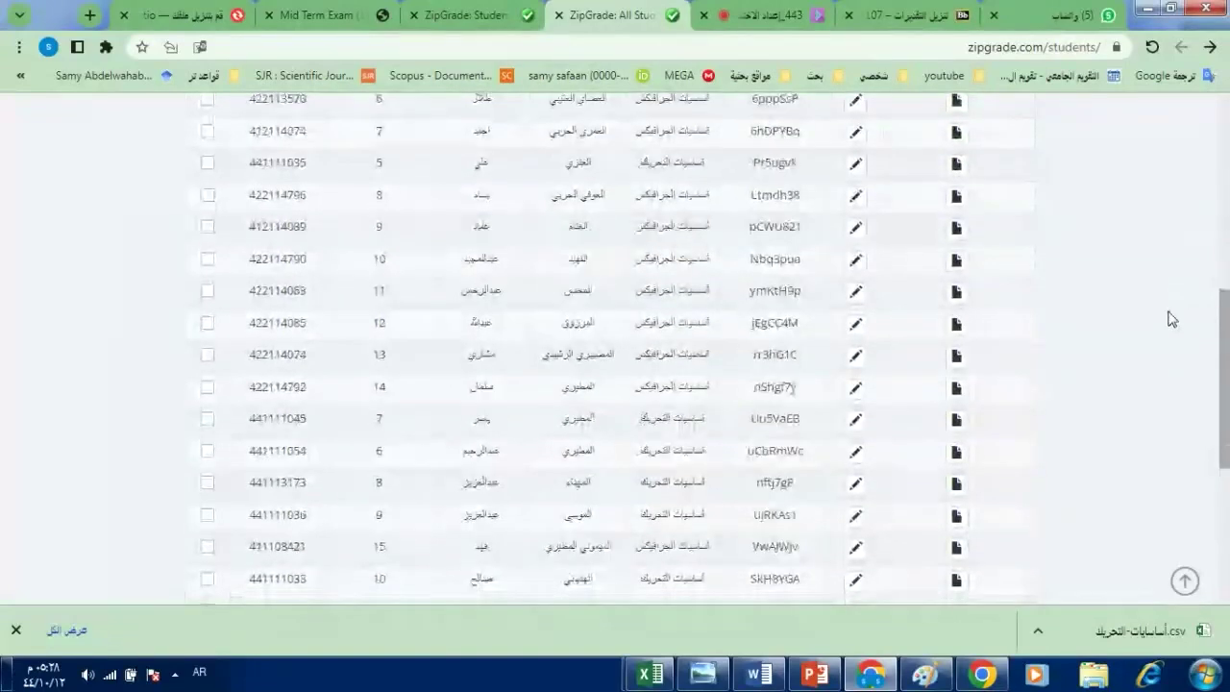
pyautogui.scroll(-1, 1171, 319)
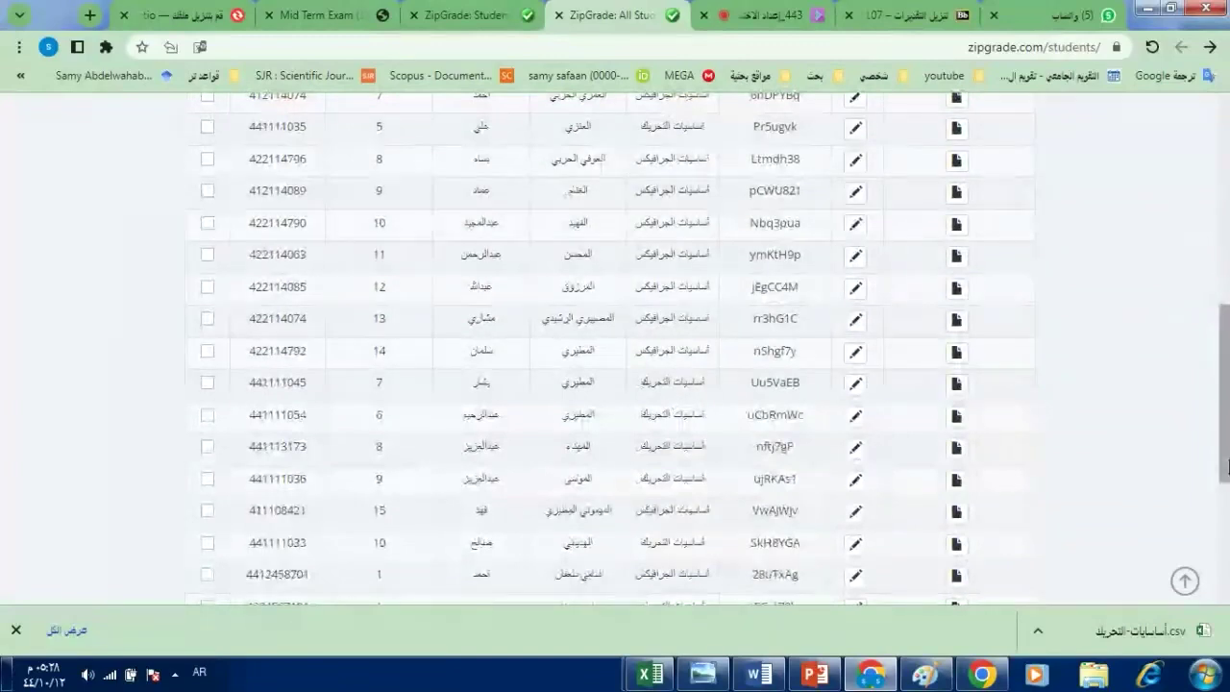
pyautogui.moveTo(1227, 425); pyautogui.dragTo(1228, 453)
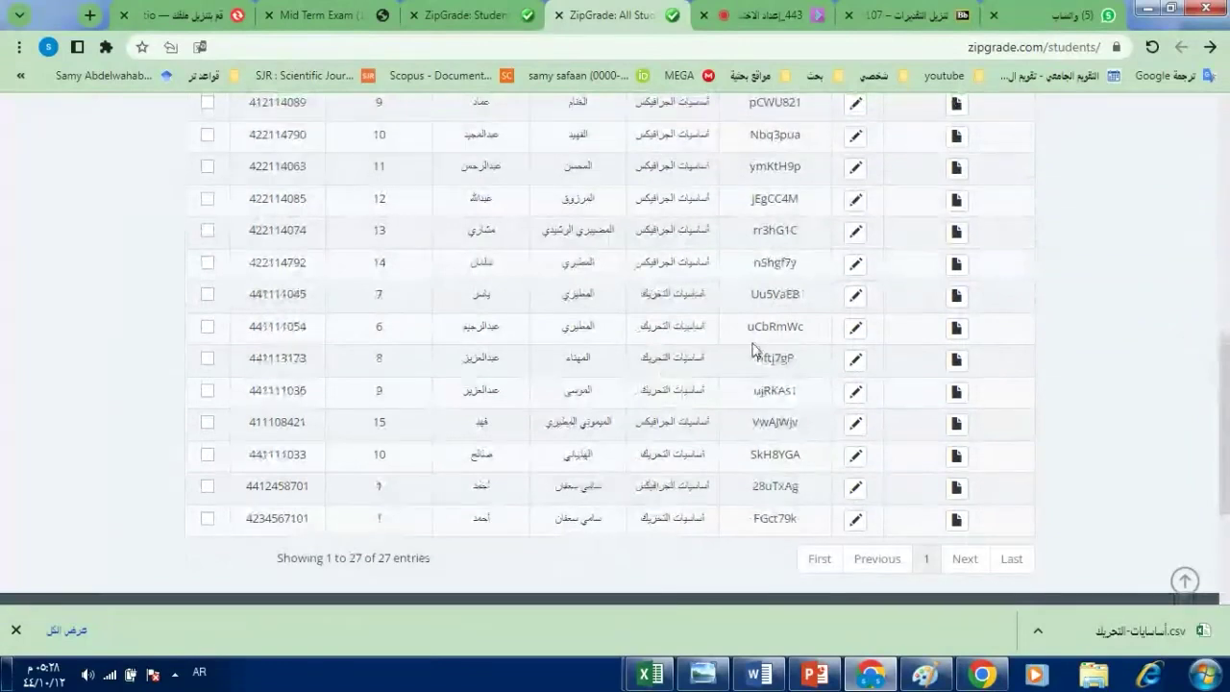
pyautogui.moveTo(1227, 463); pyautogui.dragTo(1220, 353)
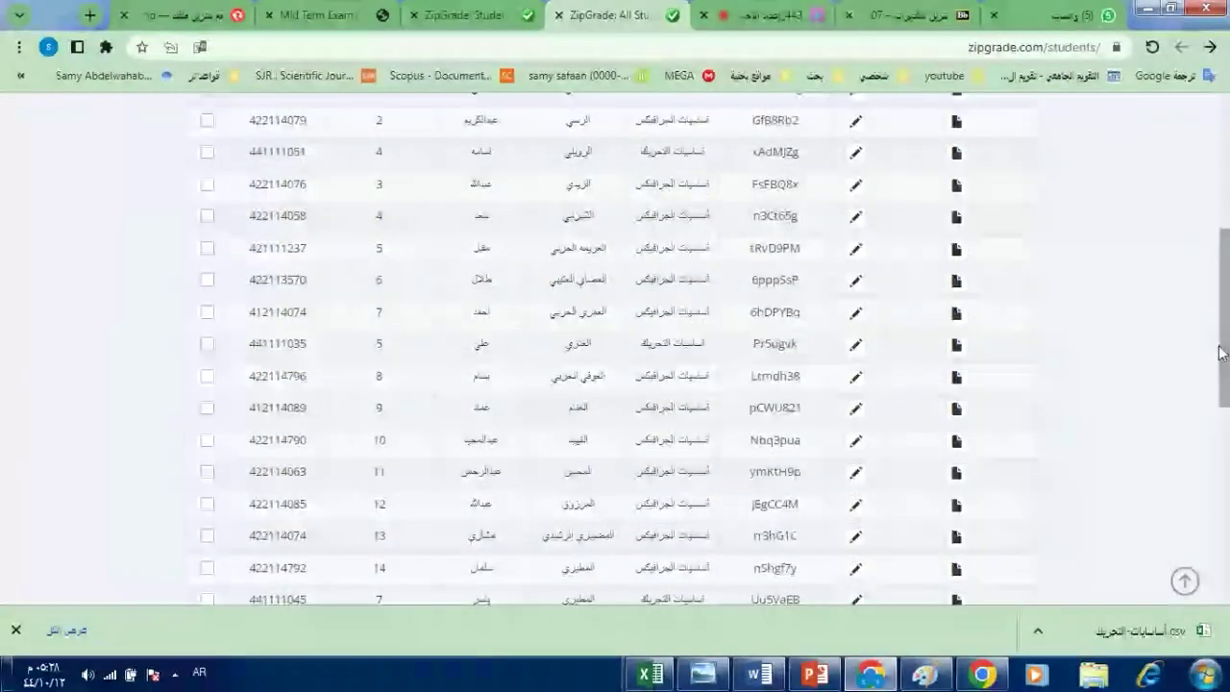
pyautogui.moveTo(1220, 353); pyautogui.dragTo(1196, 274)
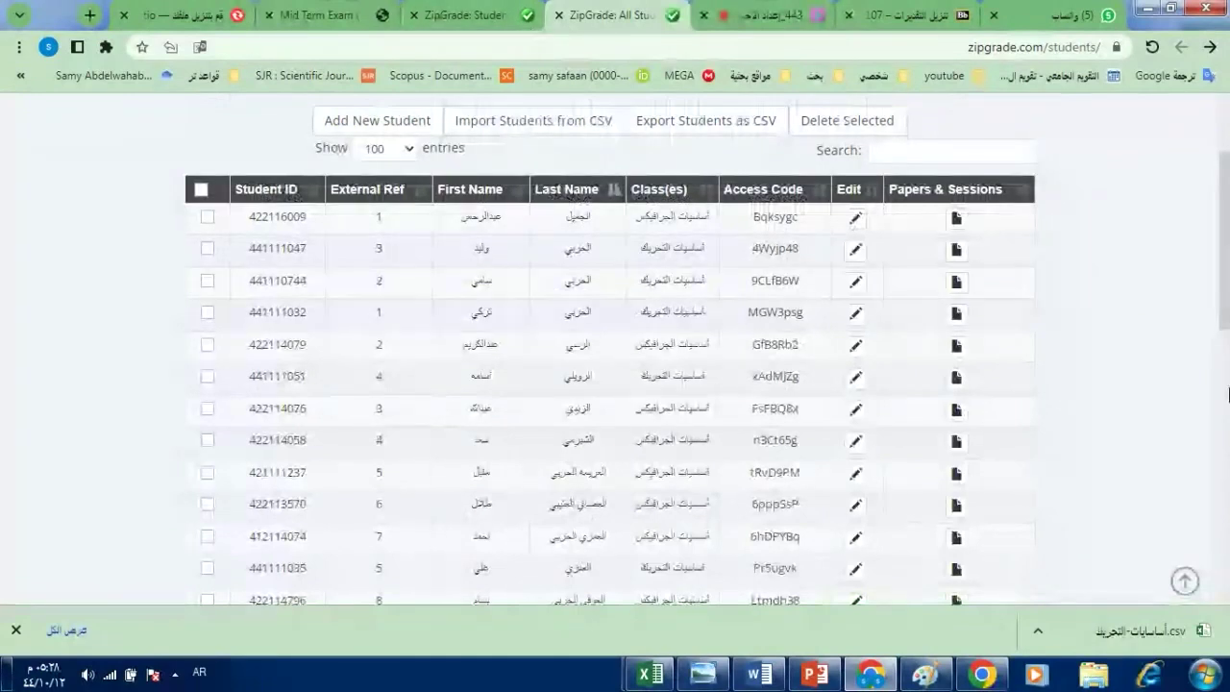
pyautogui.scroll(1, 1224, 319)
pyautogui.scroll(3, 1224, 319)
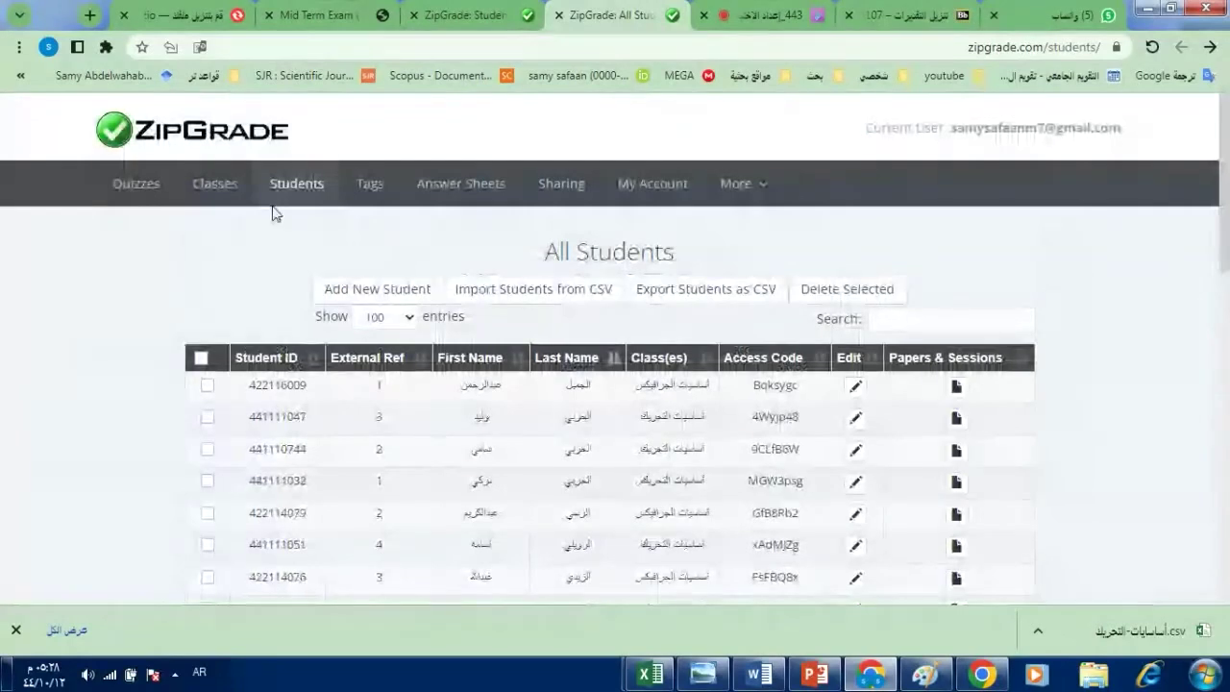
# Check the student count of each class in the All Classes list, and return to the All Students list.
pyautogui.click(221, 192)
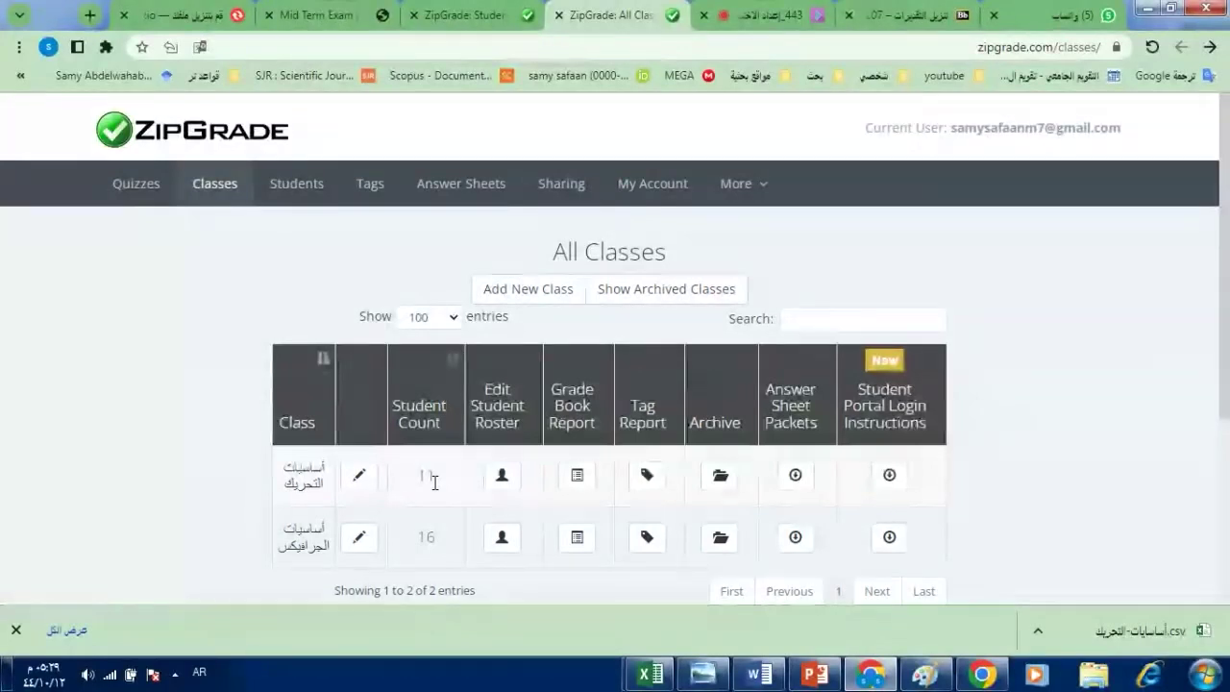
pyautogui.click(205, 185)
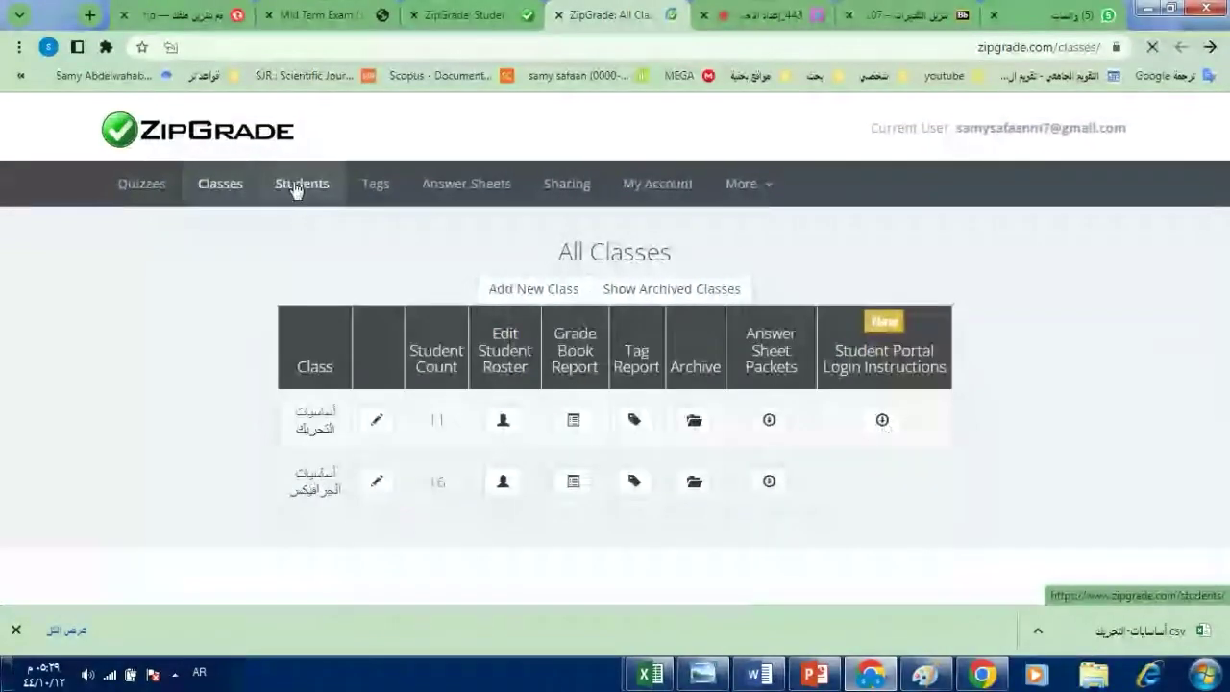
pyautogui.click(297, 187)
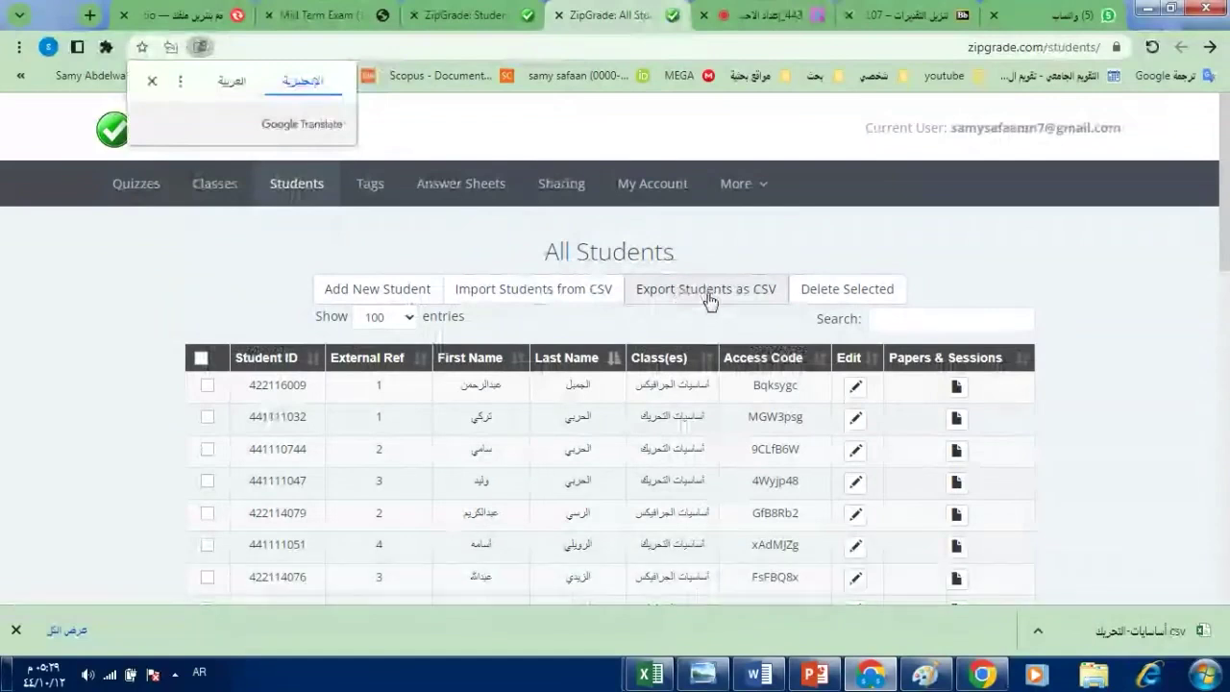
# Switch to the bbcollab session to read the participants' chat replies, and return to ZipGrade's All Students list.
pyautogui.click(764, 11)
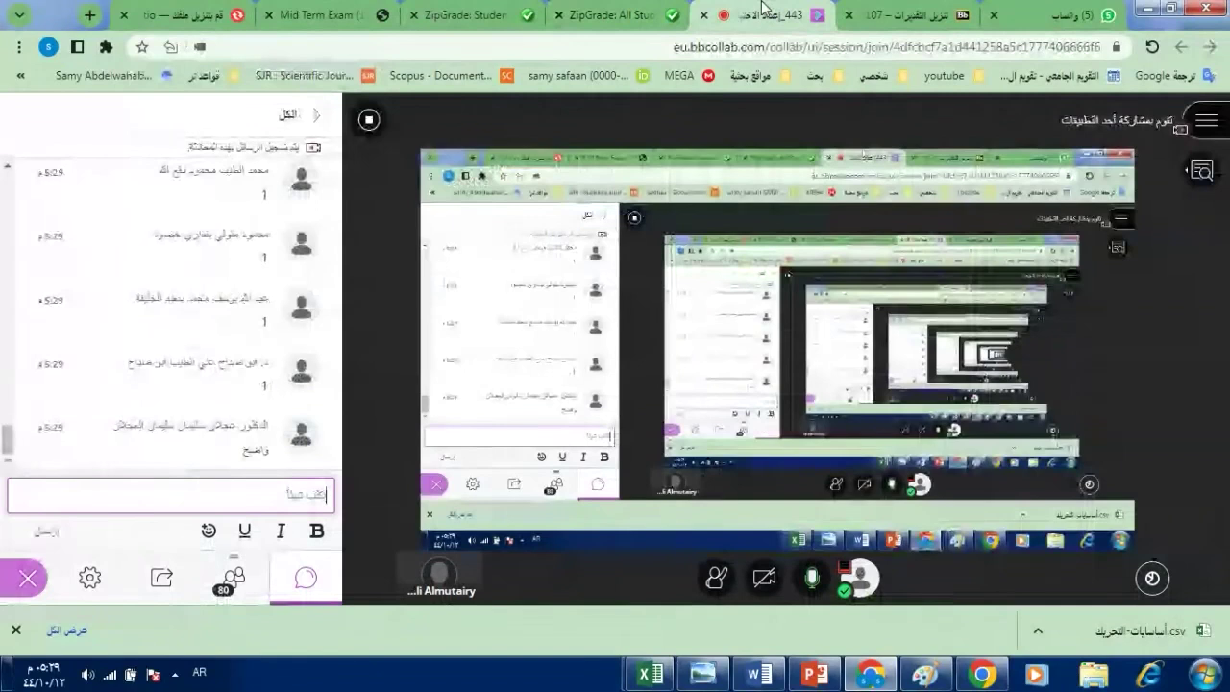
pyautogui.click(615, 15)
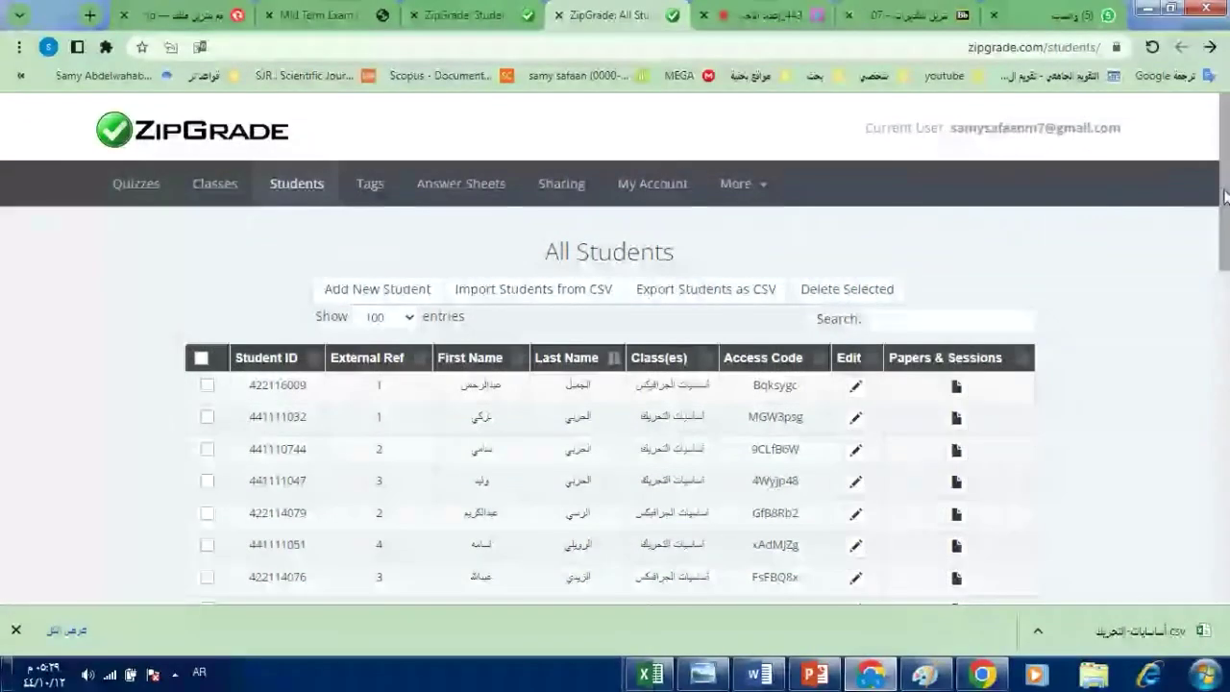
pyautogui.scroll(-1, 325, 370)
pyautogui.click(207, 355)
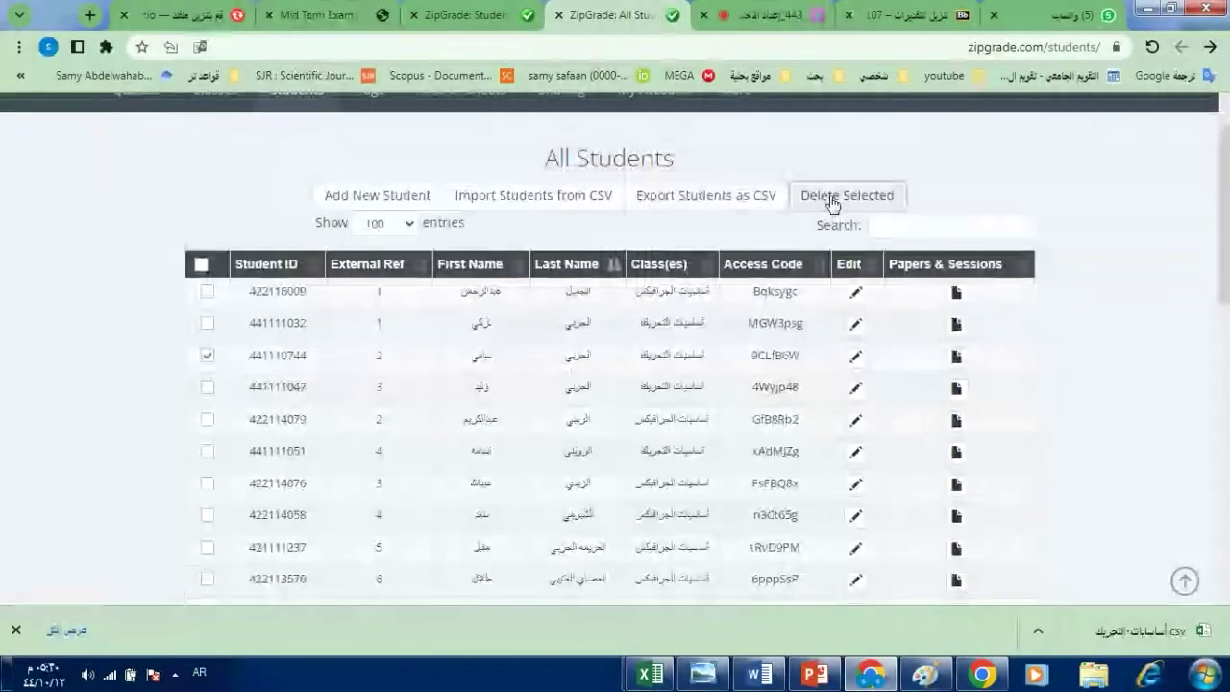
pyautogui.click(207, 355)
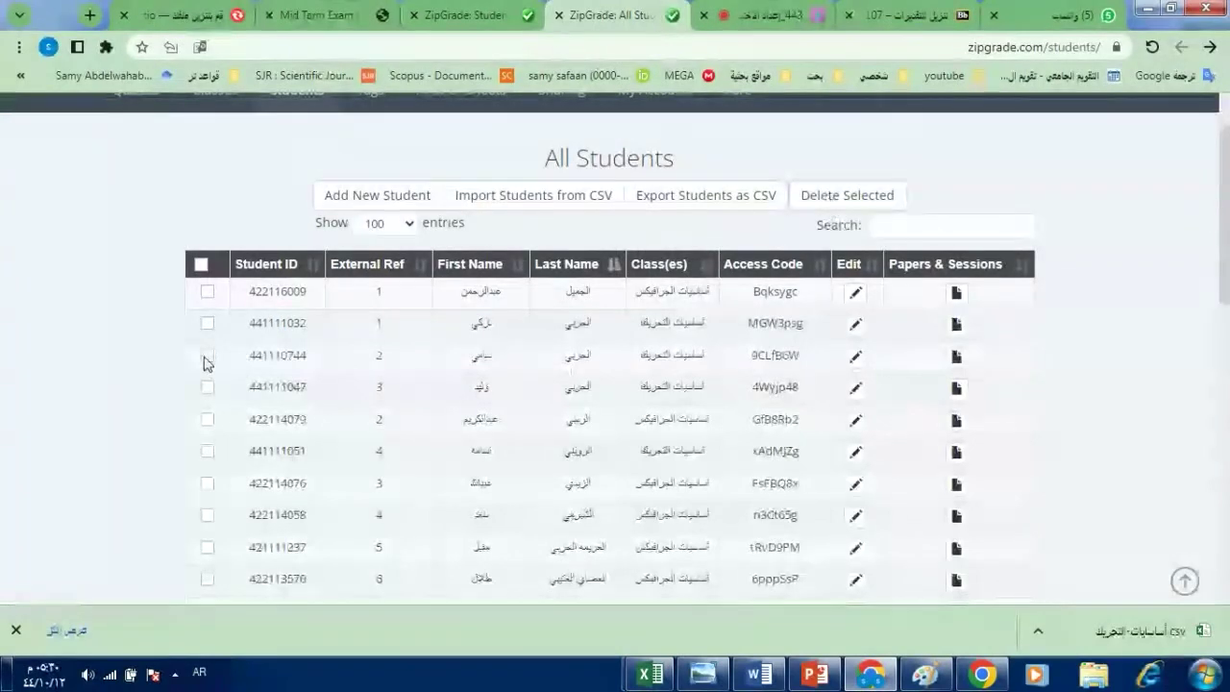